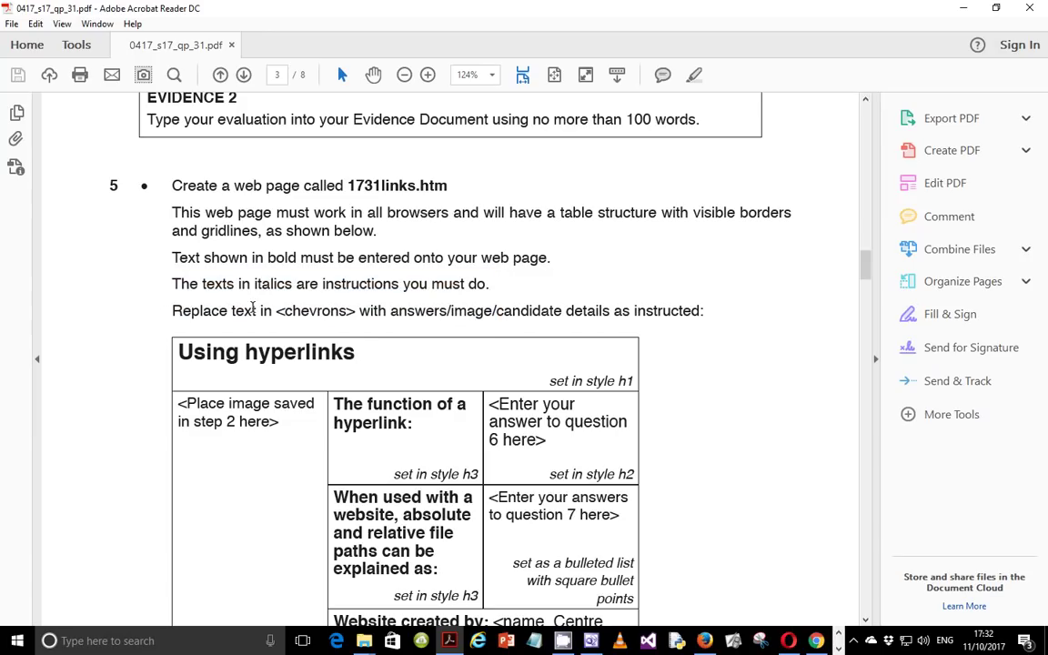
Step: Read question 5's chevron-text rule, table layout, Using hyperlinks title and image placeholder, then go to FrontPage
{"action": "left_click_drag", "start_coordinate": [172, 311], "coordinate": [701, 310]}
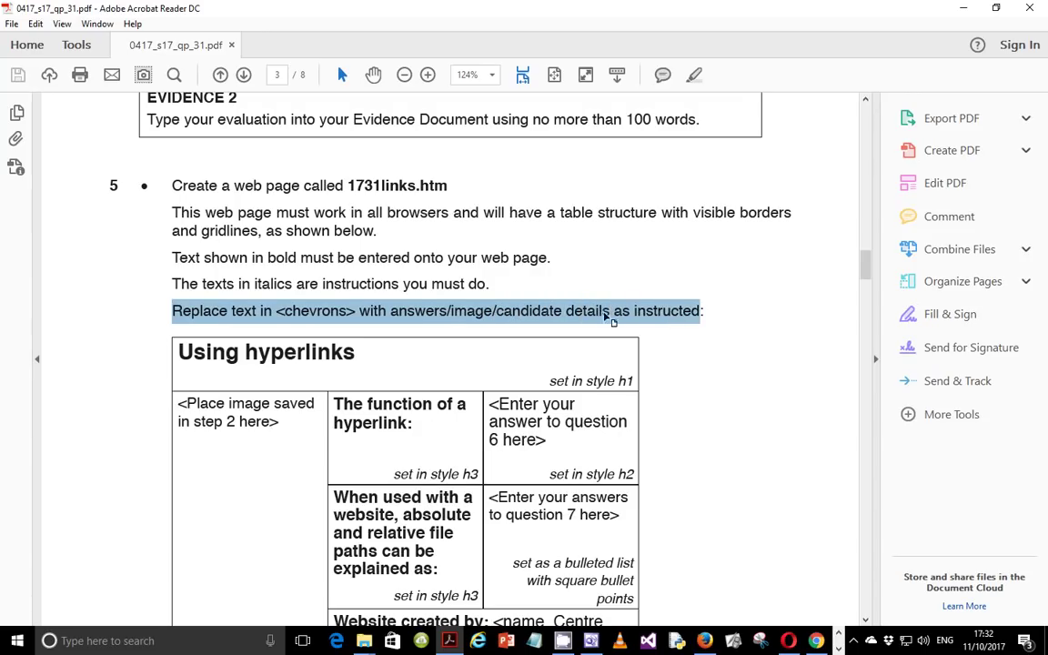
{"action": "scroll", "coordinate": [369, 327], "scroll_direction": "down", "scroll_amount": 3}
{"action": "left_click_drag", "start_coordinate": [180, 213], "coordinate": [636, 514]}
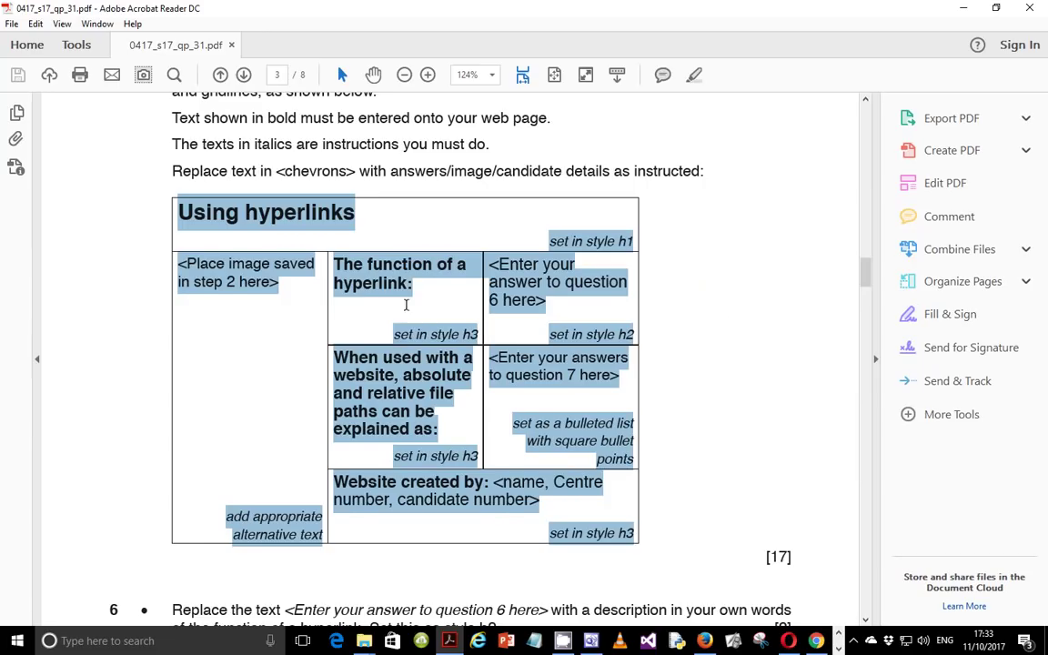
{"action": "left_click", "coordinate": [362, 274]}
{"action": "left_click_drag", "start_coordinate": [162, 196], "coordinate": [321, 219]}
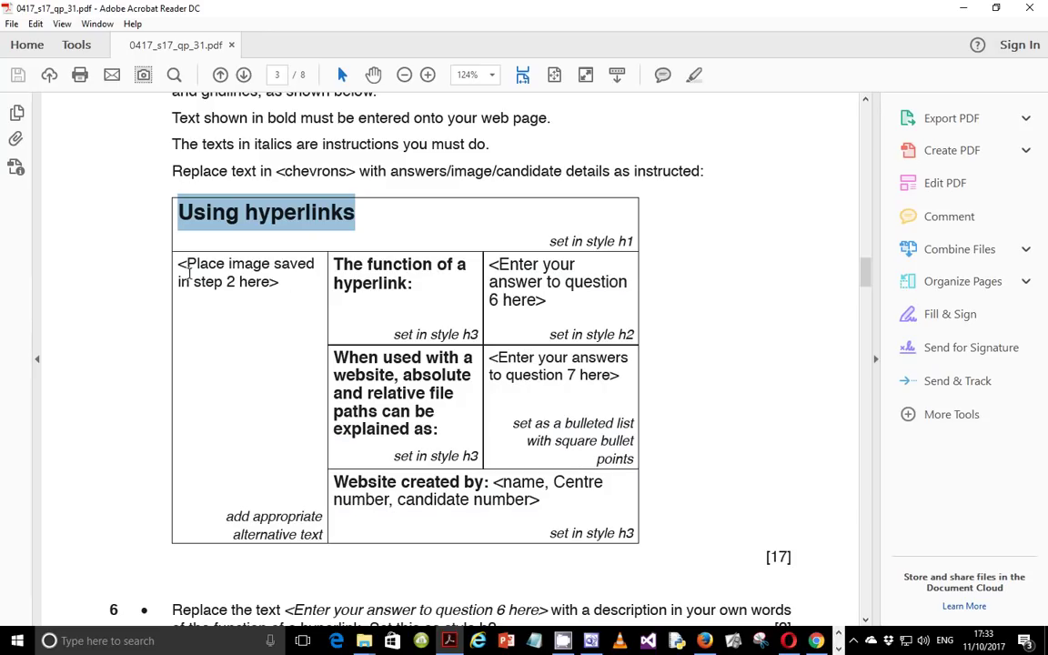
{"action": "left_click_drag", "start_coordinate": [178, 264], "coordinate": [282, 291]}
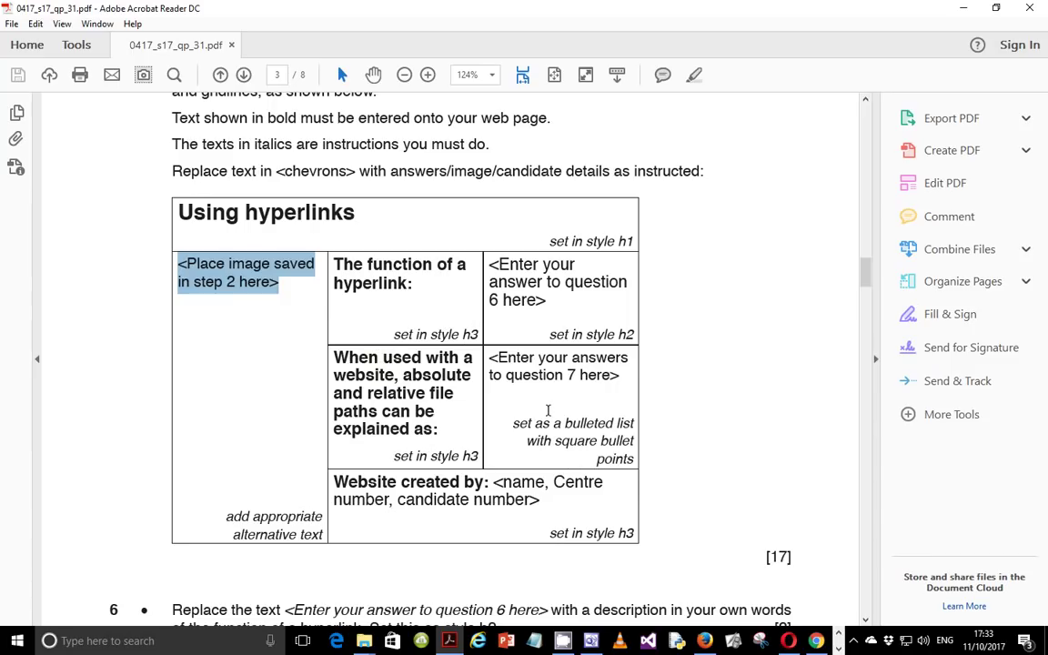
{"action": "left_click", "coordinate": [591, 640]}
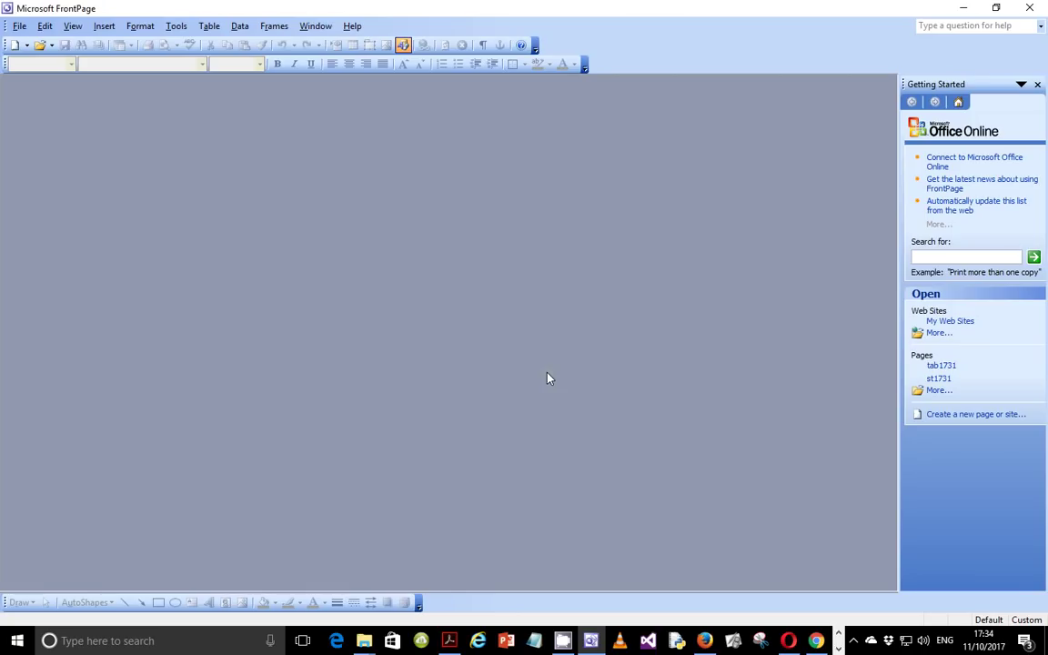
Step: Create a new blank web page and start saving it
{"action": "left_click", "coordinate": [15, 45]}
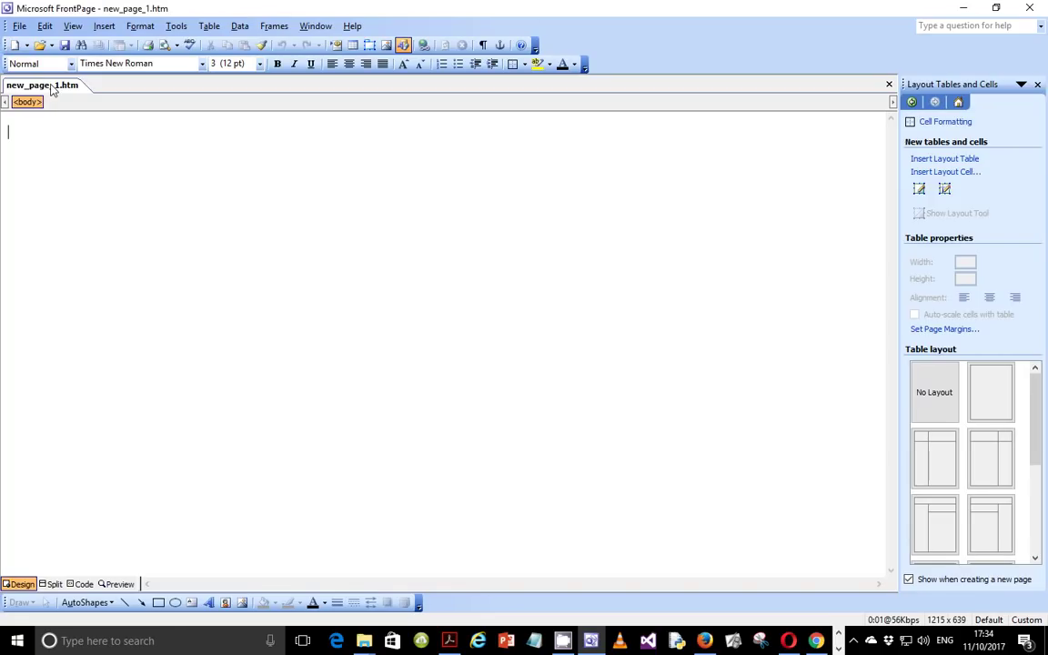
{"action": "right_click", "coordinate": [48, 88]}
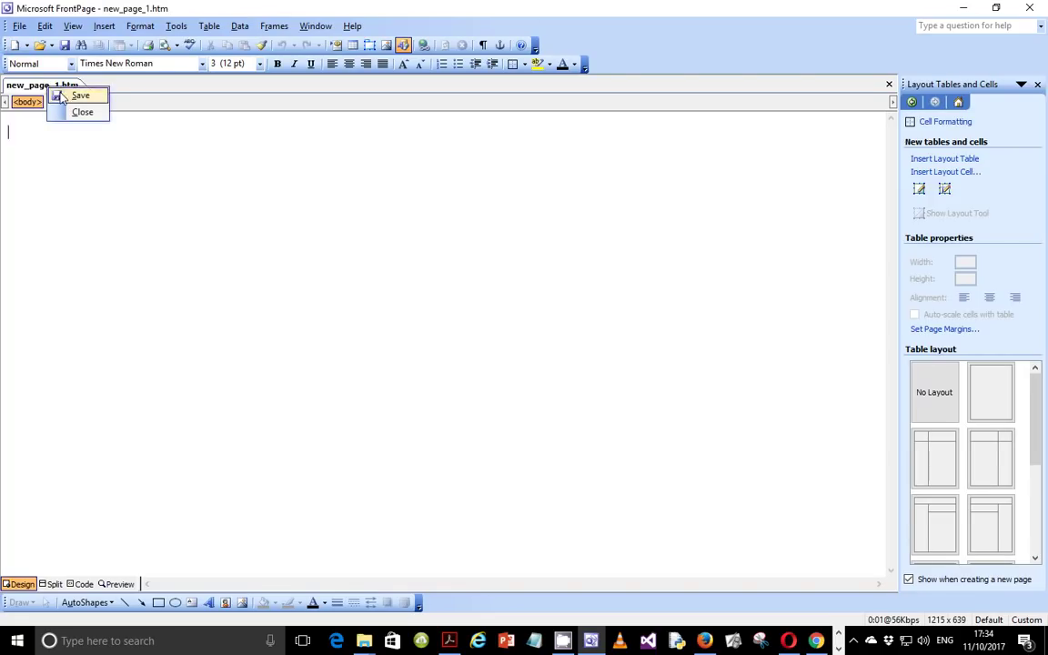
{"action": "left_click", "coordinate": [60, 95]}
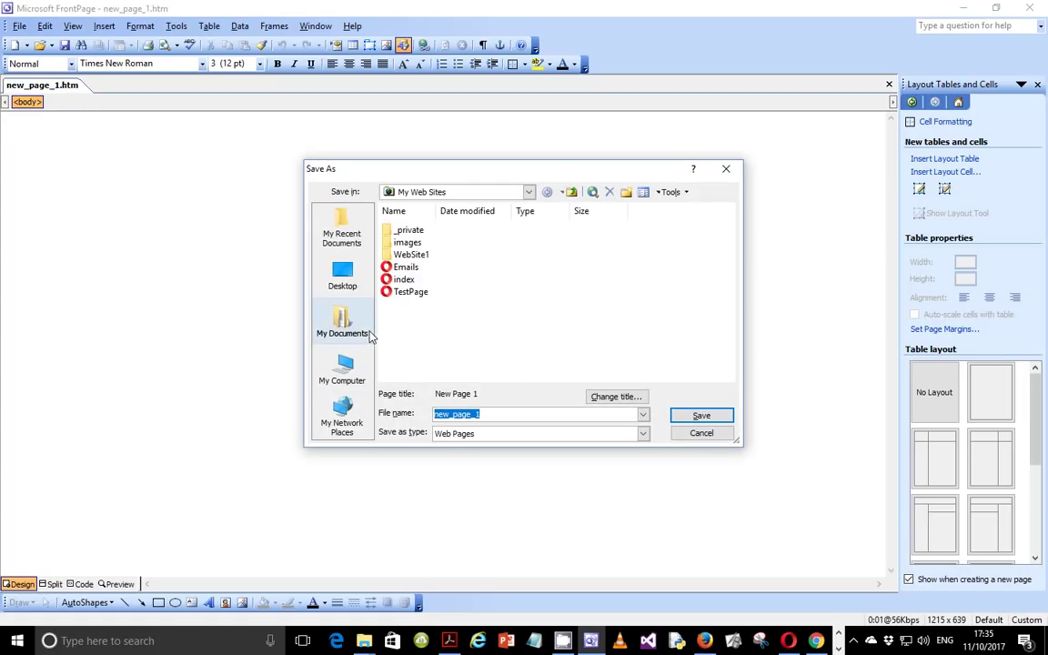
Step: Browse the save location to the Tutorials folder on Local Disk (D:)
{"action": "left_click", "coordinate": [356, 357]}
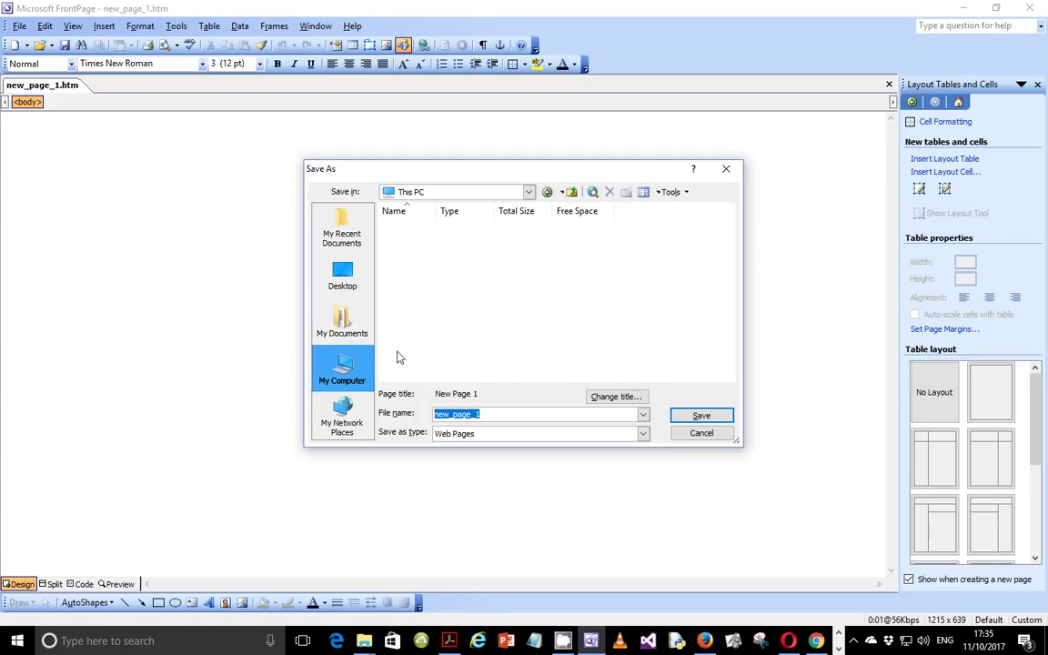
{"action": "double_click", "coordinate": [422, 316]}
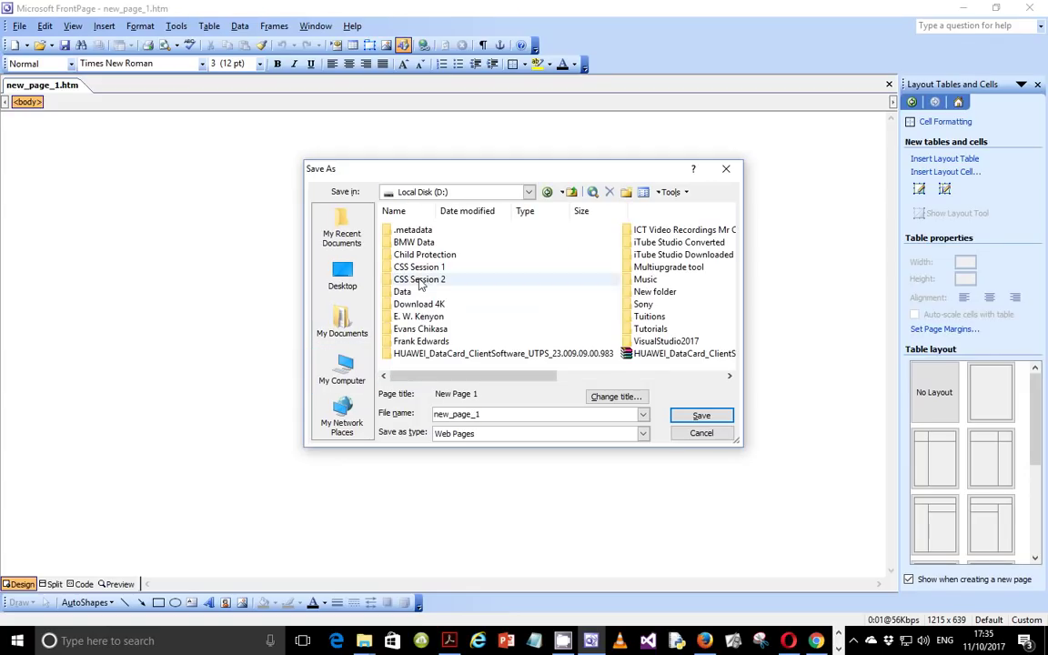
{"action": "left_click", "coordinate": [652, 330]}
{"action": "left_click", "coordinate": [652, 329]}
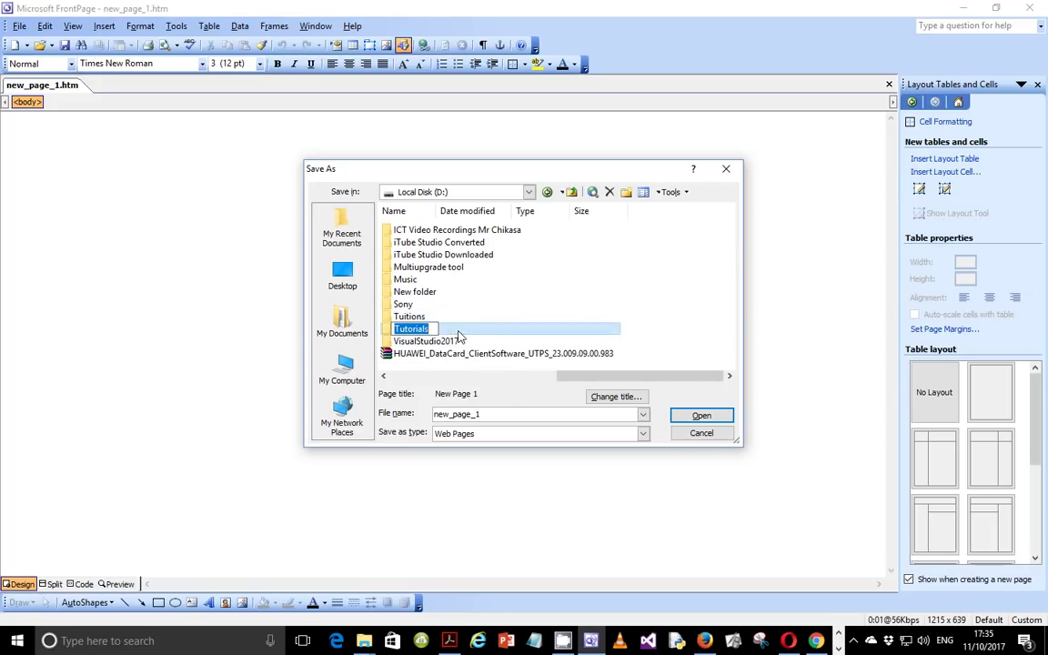
{"action": "left_click", "coordinate": [458, 334]}
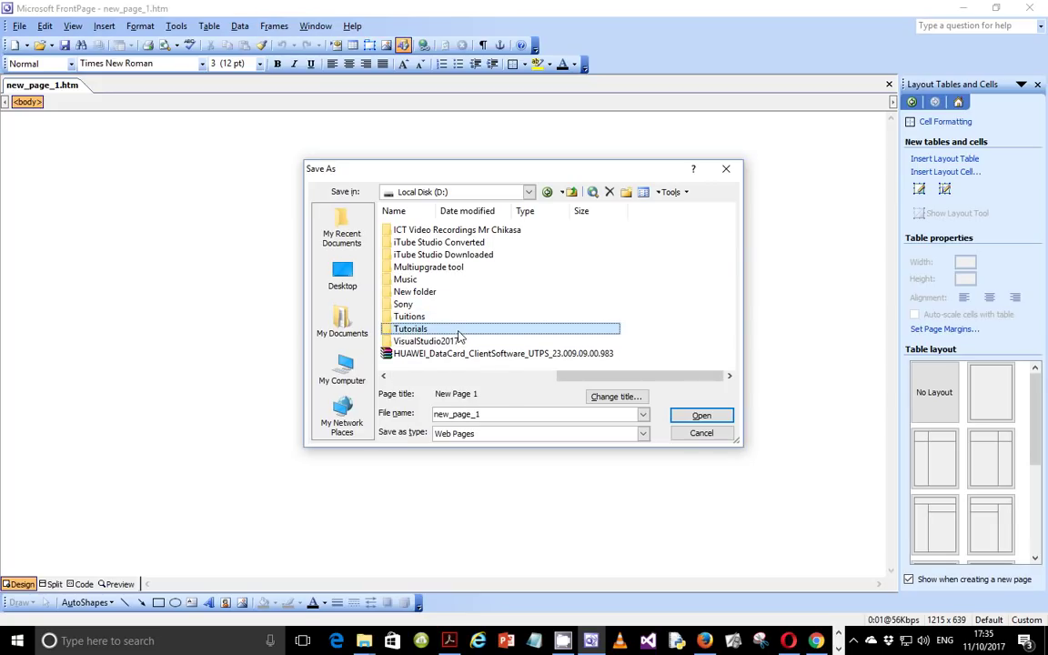
{"action": "key", "text": "Return"}
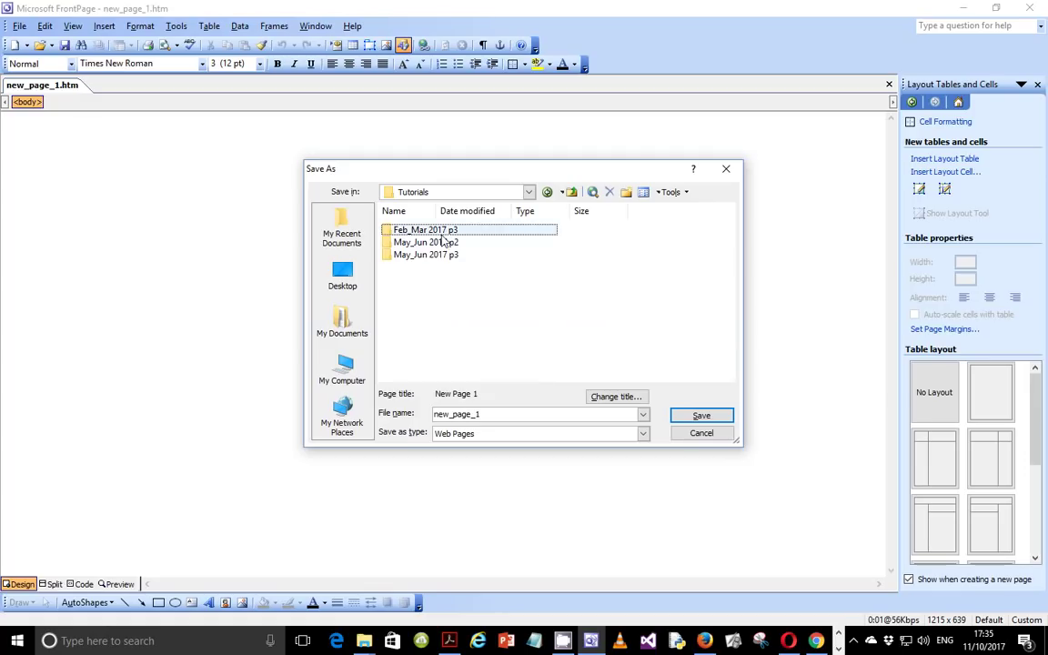
Step: Go into May_Jun 2017 p3\0417_s17_sf_31\html_1731 and select the file name for replacement
{"action": "left_click", "coordinate": [401, 254]}
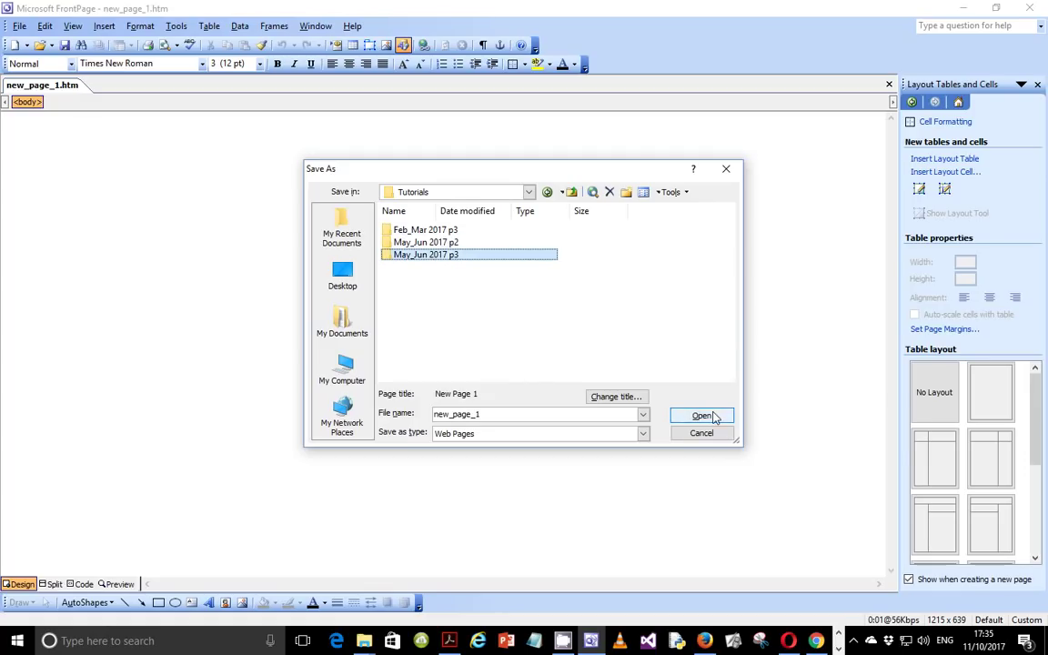
{"action": "left_click", "coordinate": [702, 416]}
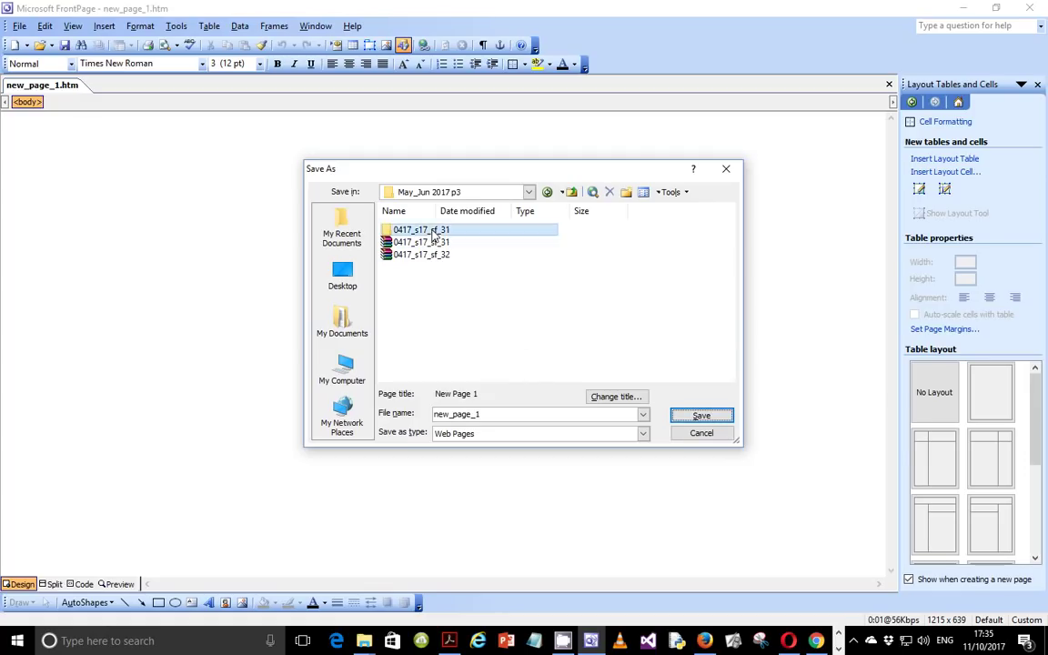
{"action": "left_click", "coordinate": [702, 416]}
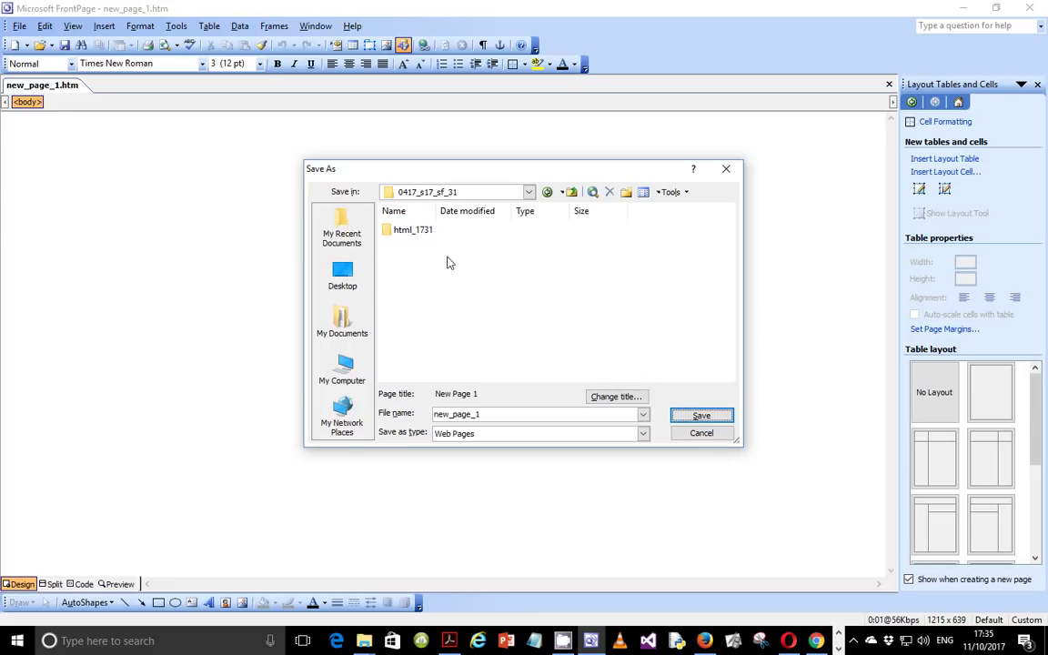
{"action": "left_click", "coordinate": [439, 231]}
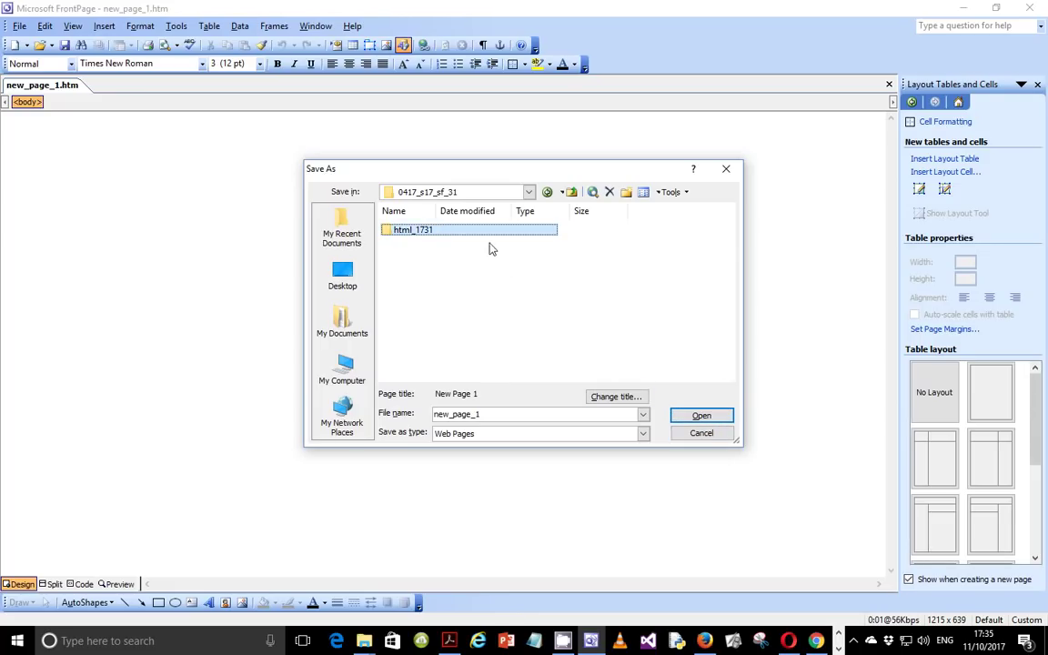
{"action": "double_click", "coordinate": [487, 232]}
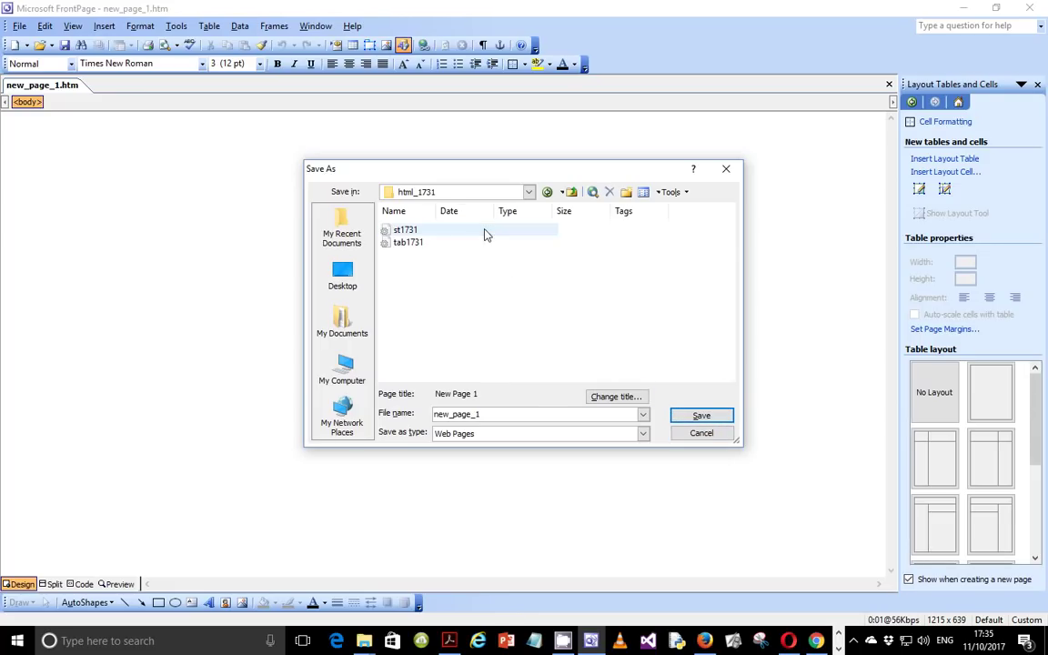
{"action": "double_click", "coordinate": [501, 417]}
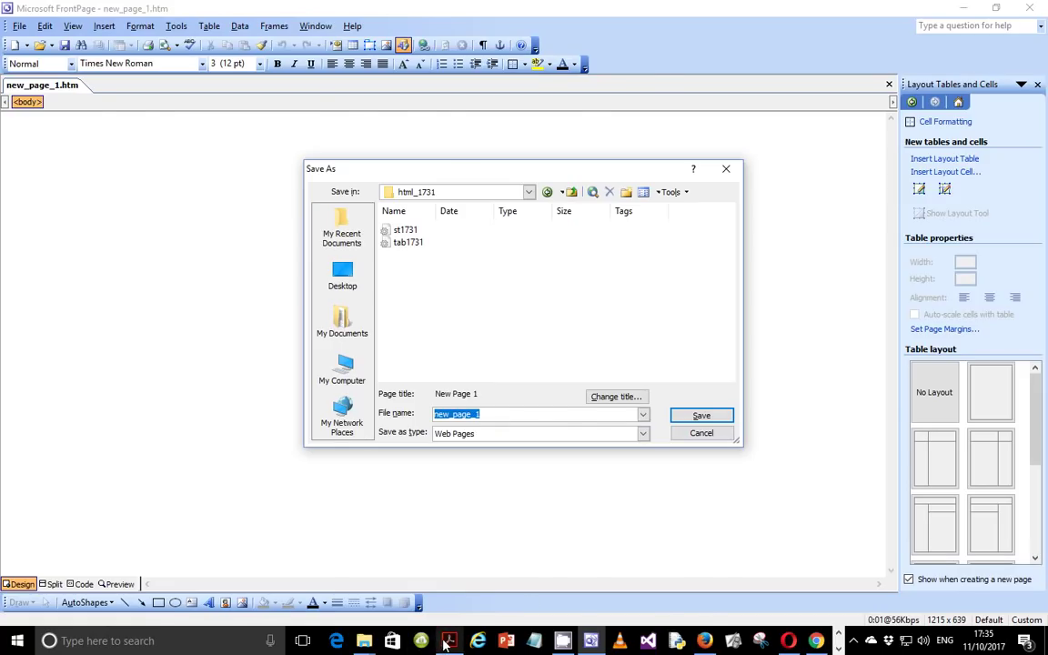
{"action": "left_click", "coordinate": [449, 640]}
{"action": "scroll", "coordinate": [372, 141], "scroll_direction": "up", "scroll_amount": 2}
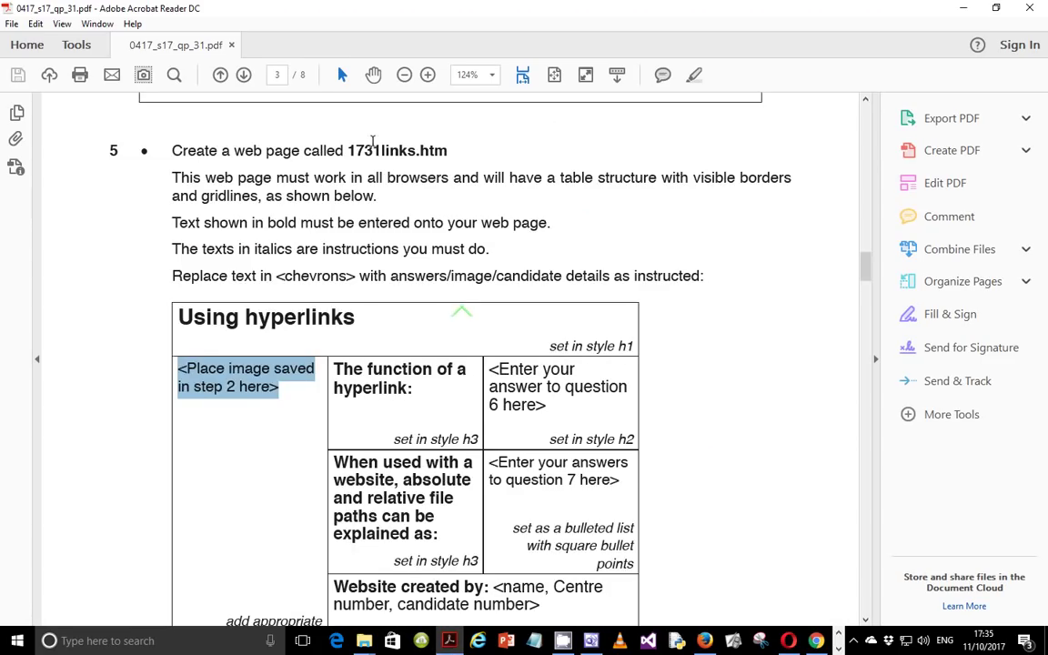
Step: Copy the file name 1731links.htm from question 5 and return to FrontPage's Save As dialog
{"action": "left_click_drag", "start_coordinate": [355, 150], "coordinate": [419, 150]}
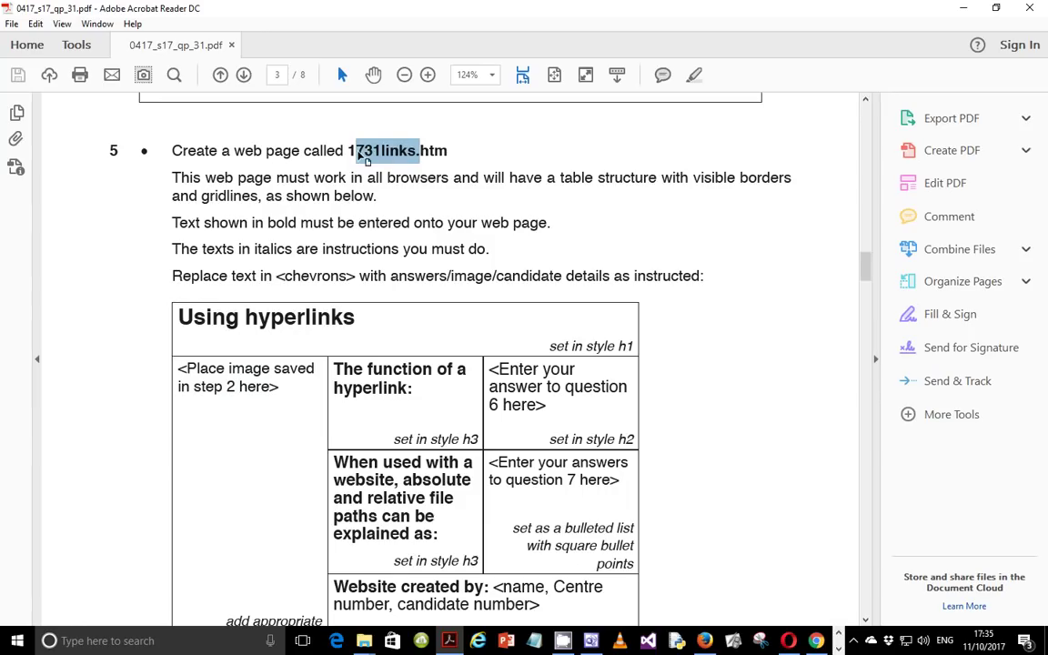
{"action": "left_click_drag", "start_coordinate": [346, 151], "coordinate": [445, 152]}
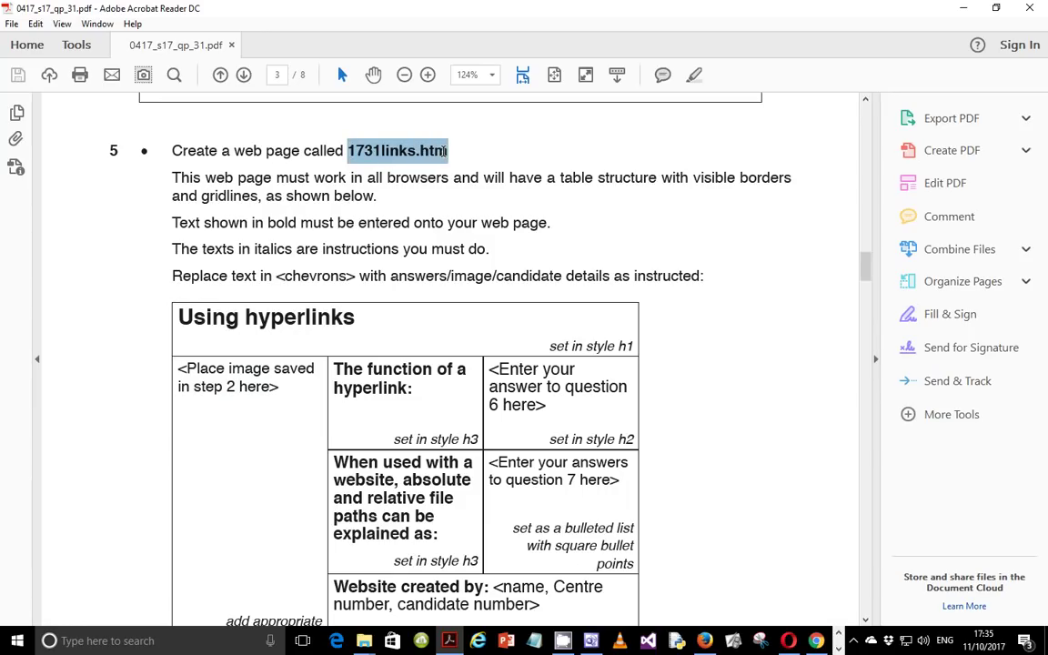
{"action": "right_click", "coordinate": [445, 152]}
{"action": "left_click", "coordinate": [473, 169]}
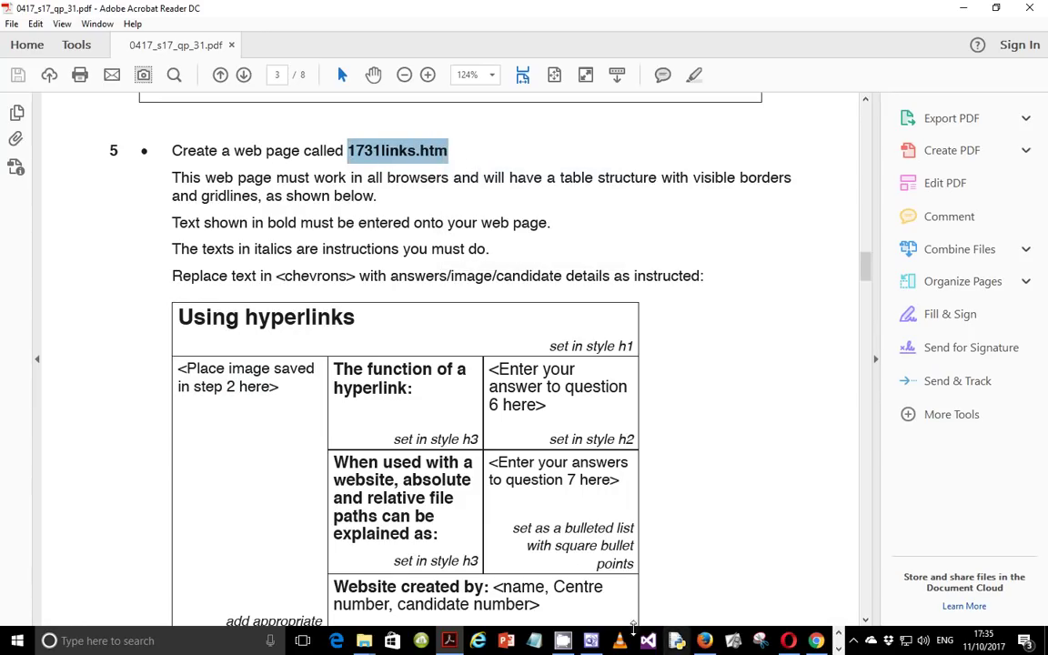
{"action": "left_click", "coordinate": [591, 641]}
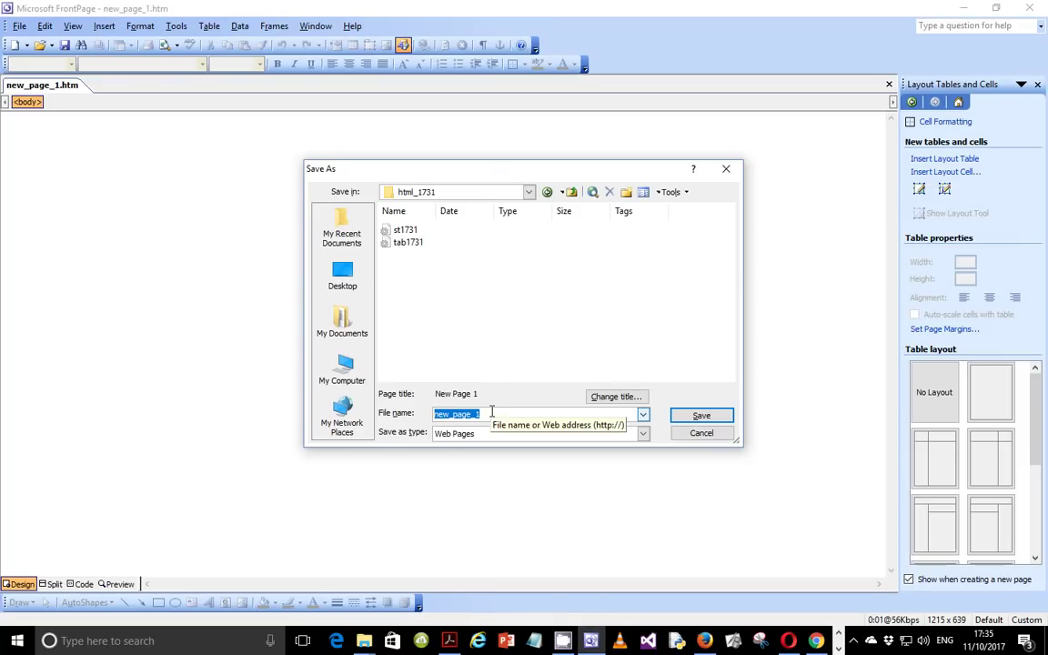
Step: Paste 1731links.htm as the file name and save the page in html_1731
{"action": "key", "text": "ctrl+v"}
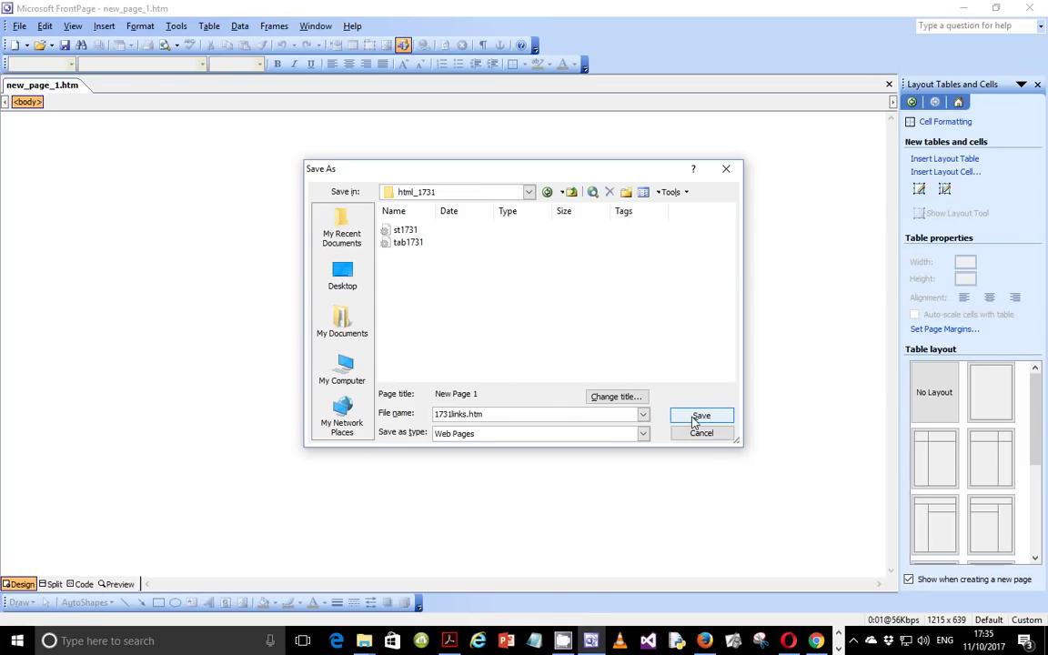
{"action": "left_click", "coordinate": [700, 416]}
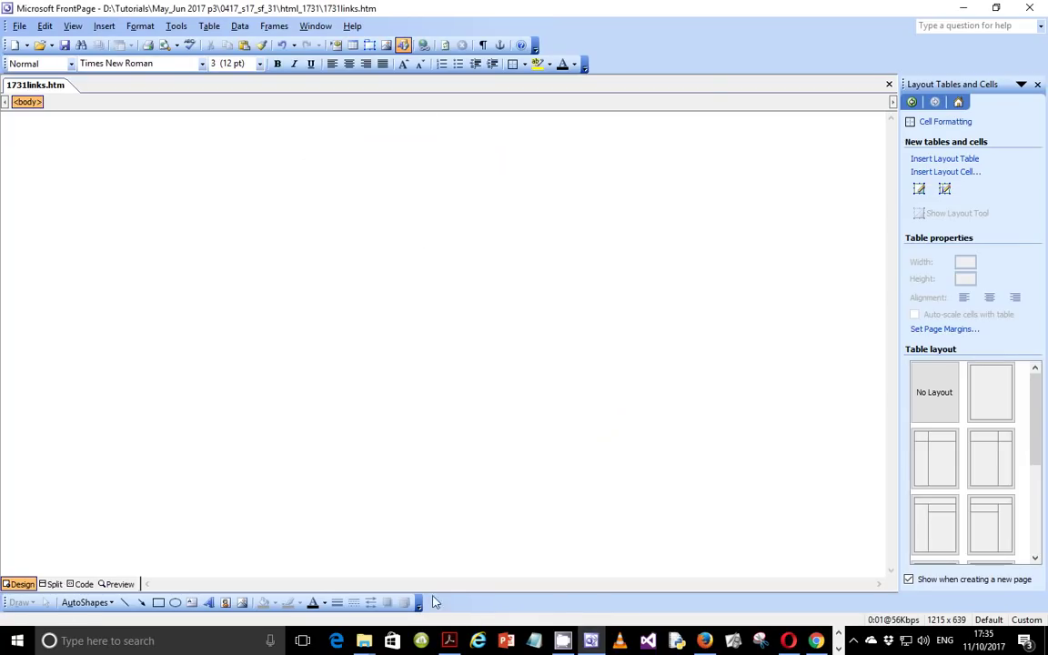
{"action": "left_click", "coordinate": [450, 640]}
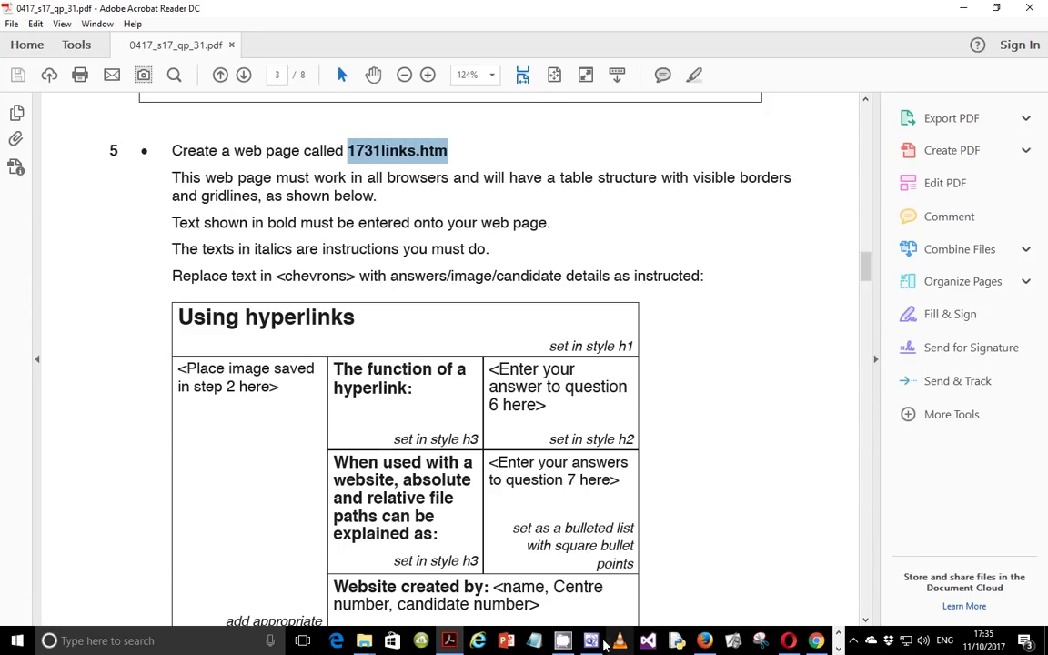
Step: Scroll the PDF to the Using hyperlinks table layout, then return to the empty 1731links.htm
{"action": "left_click", "coordinate": [591, 641]}
{"action": "left_click", "coordinate": [449, 640]}
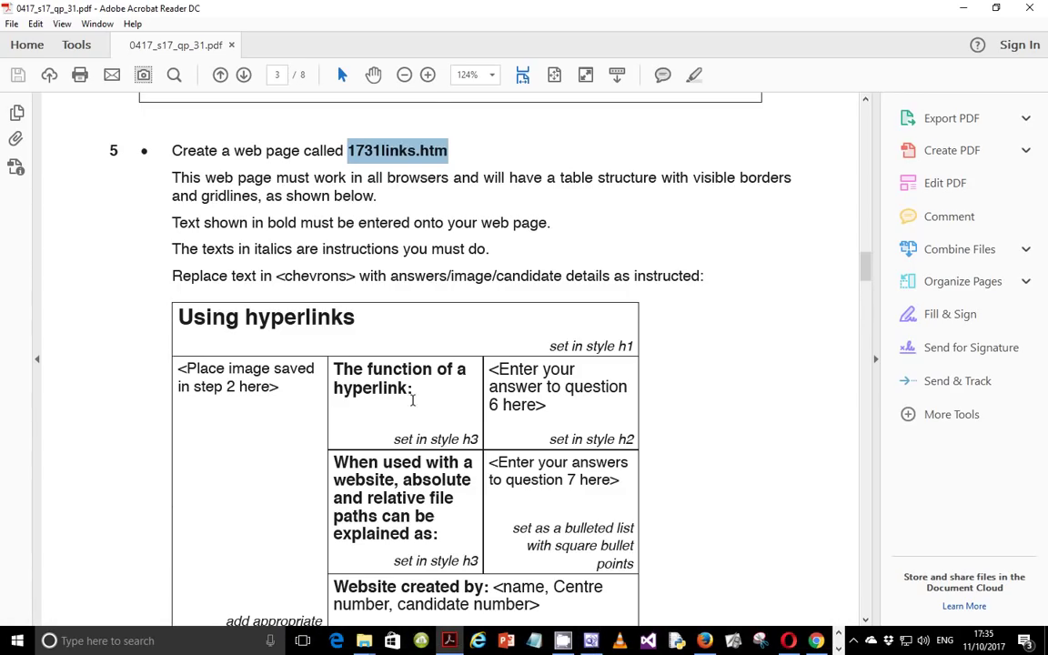
{"action": "scroll", "coordinate": [248, 218], "scroll_direction": "down", "scroll_amount": 3}
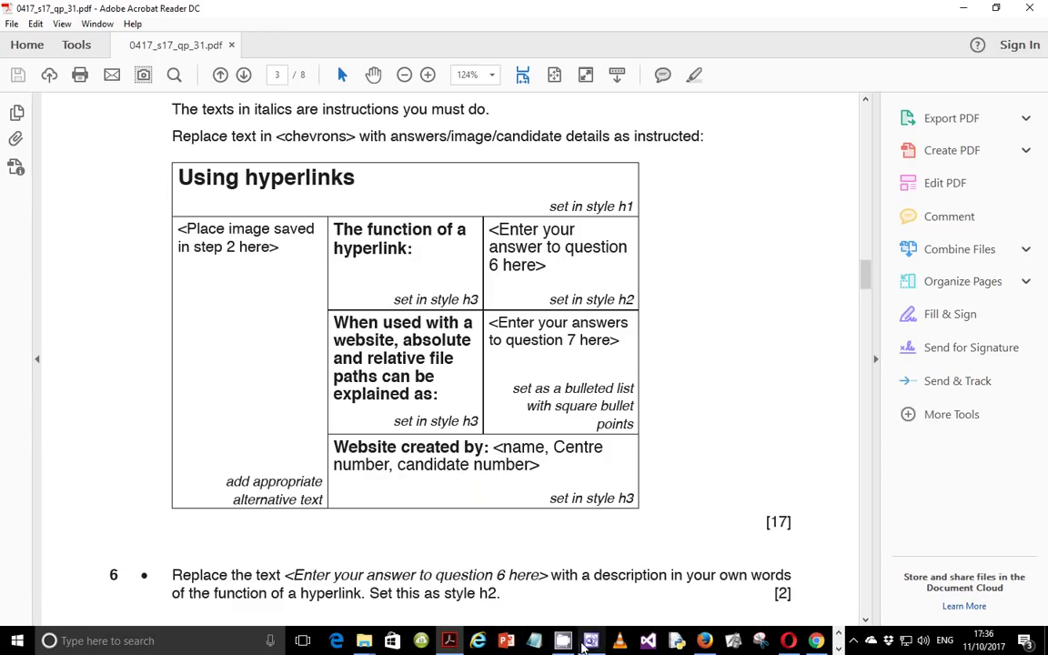
{"action": "left_click", "coordinate": [587, 642]}
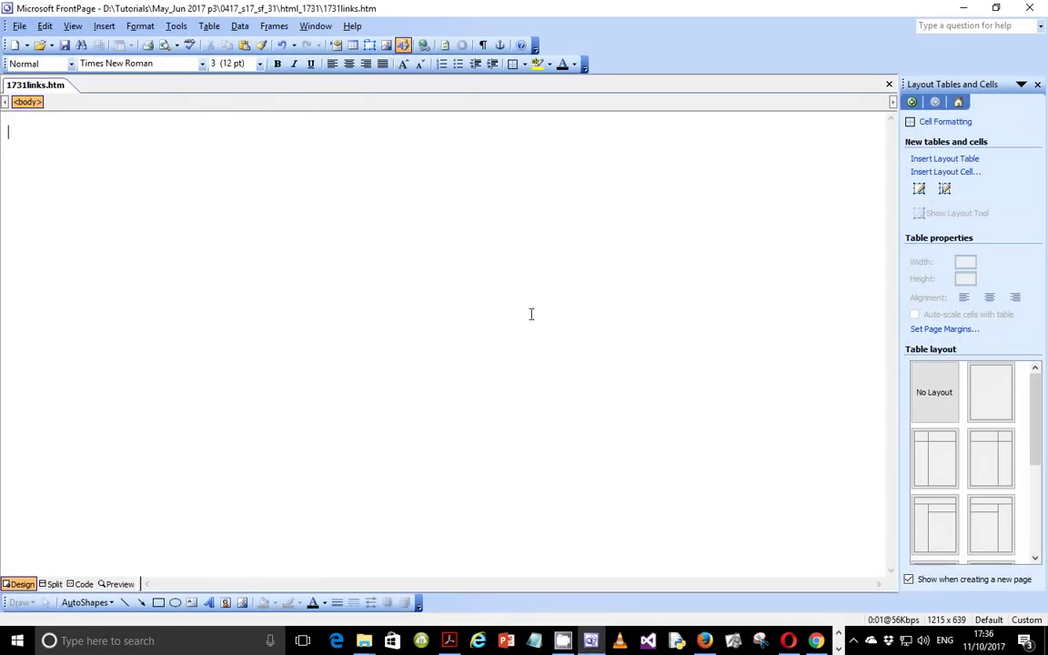
Step: Open Insert Table and set it to 4 rows and 3 columns
{"action": "left_click", "coordinate": [210, 27]}
{"action": "mouse_move", "coordinate": [253, 77]}
{"action": "left_click", "coordinate": [364, 80]}
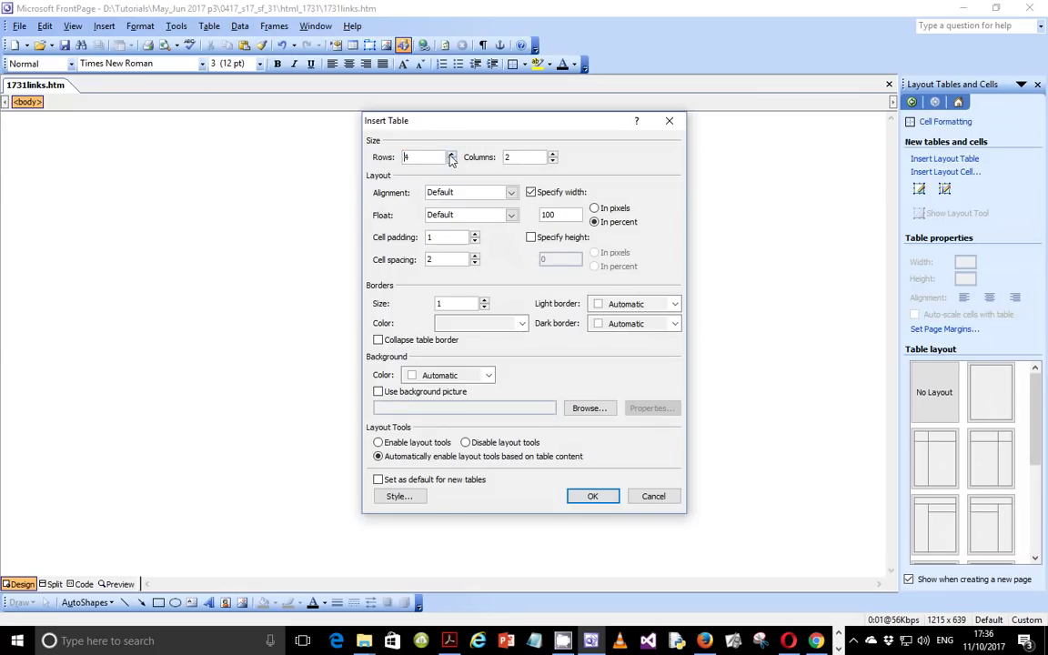
{"action": "left_click", "coordinate": [552, 154]}
{"action": "left_click", "coordinate": [449, 640]}
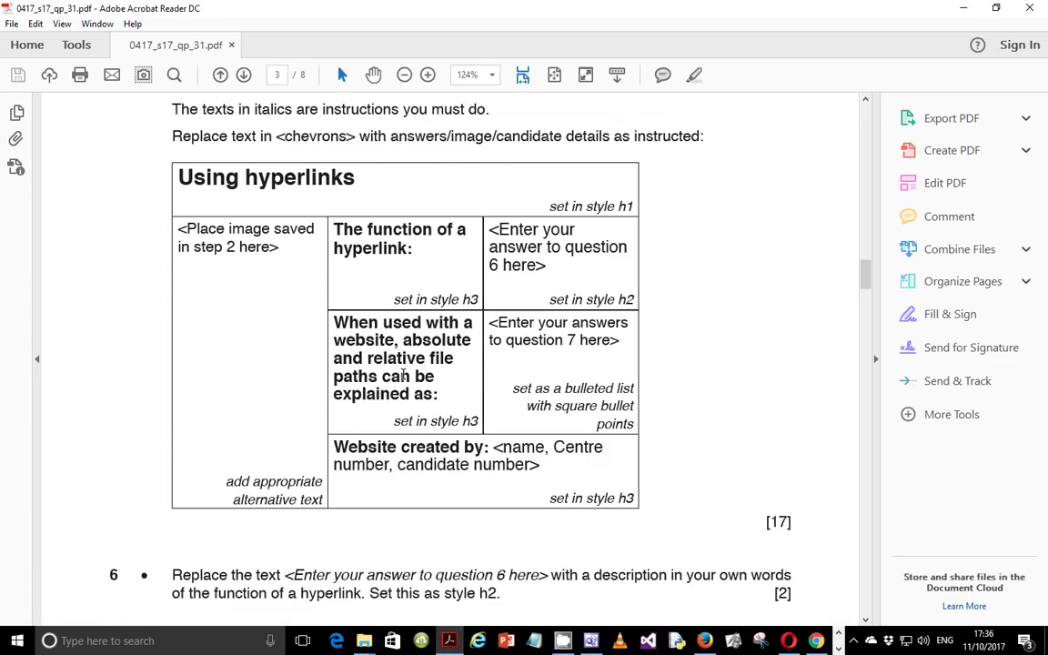
Step: Scroll through question 5's table layout, comparing it with FrontPage's pending table settings
{"action": "scroll", "coordinate": [400, 374], "scroll_direction": "up", "scroll_amount": 4}
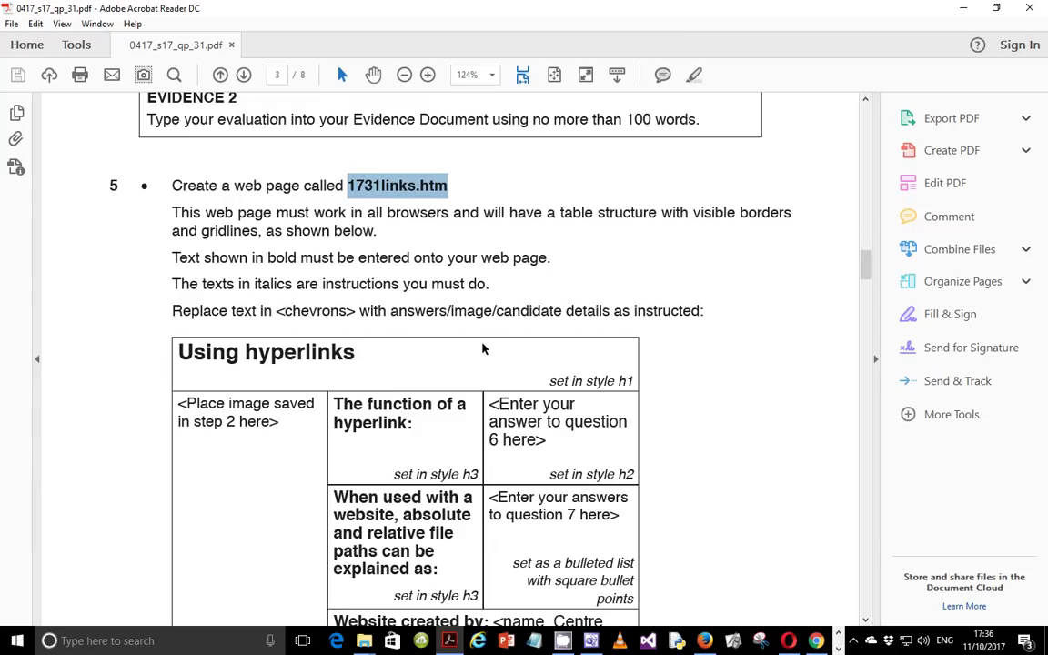
{"action": "scroll", "coordinate": [483, 349], "scroll_direction": "down", "scroll_amount": 3}
{"action": "scroll", "coordinate": [482, 342], "scroll_direction": "down", "scroll_amount": 1}
{"action": "scroll", "coordinate": [482, 342], "scroll_direction": "up", "scroll_amount": 2}
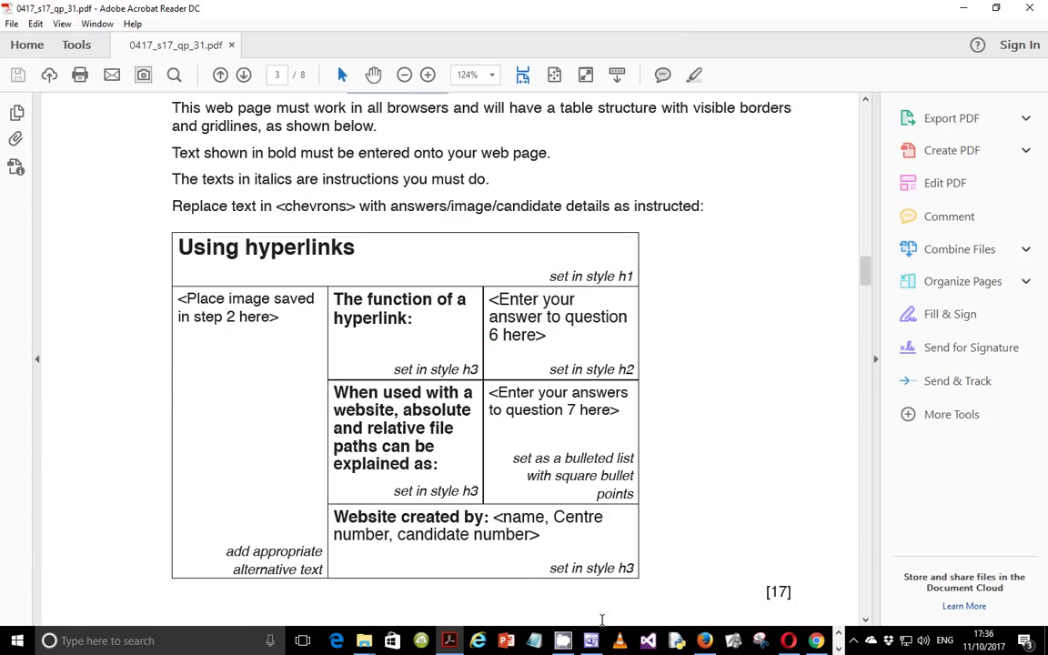
{"action": "left_click", "coordinate": [592, 640]}
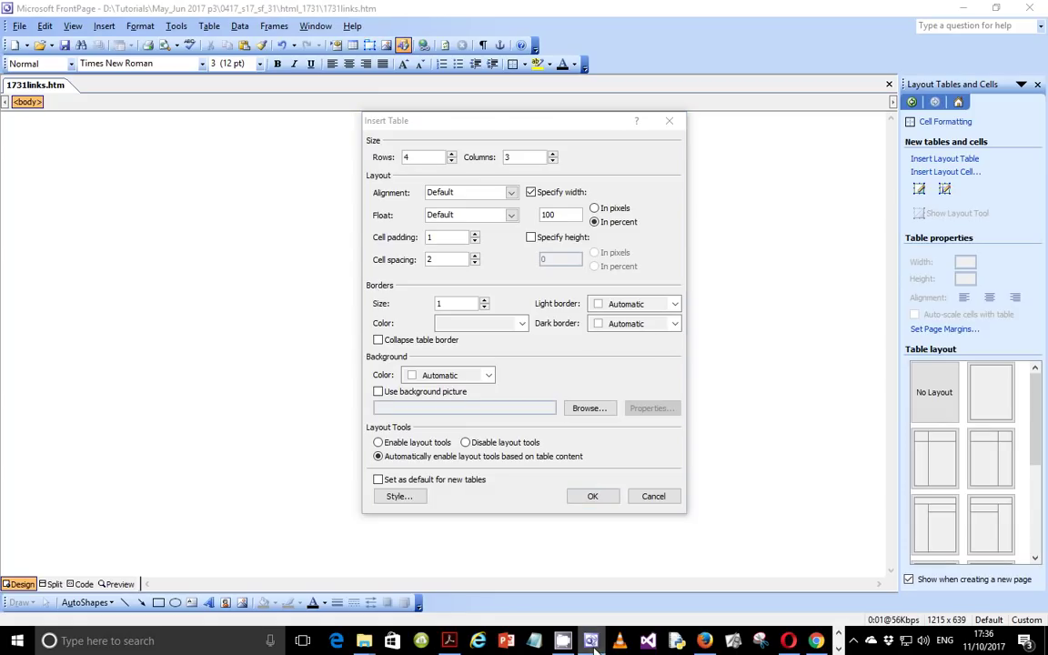
{"action": "left_click", "coordinate": [449, 640]}
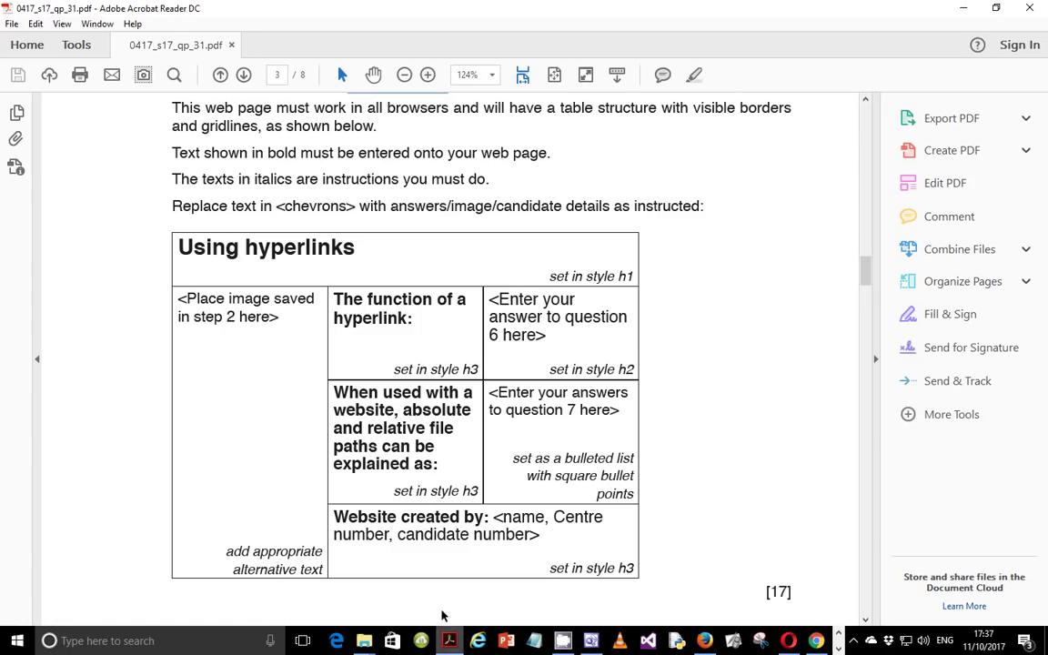
{"action": "scroll", "coordinate": [208, 223], "scroll_direction": "up", "scroll_amount": 2}
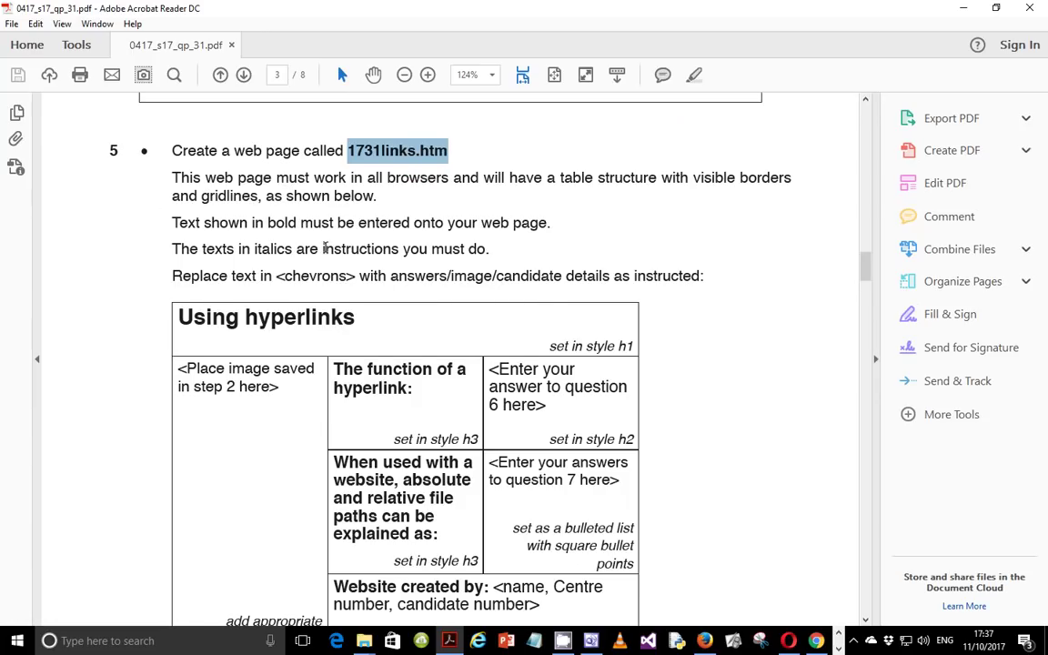
{"action": "scroll", "coordinate": [324, 249], "scroll_direction": "down", "scroll_amount": 5}
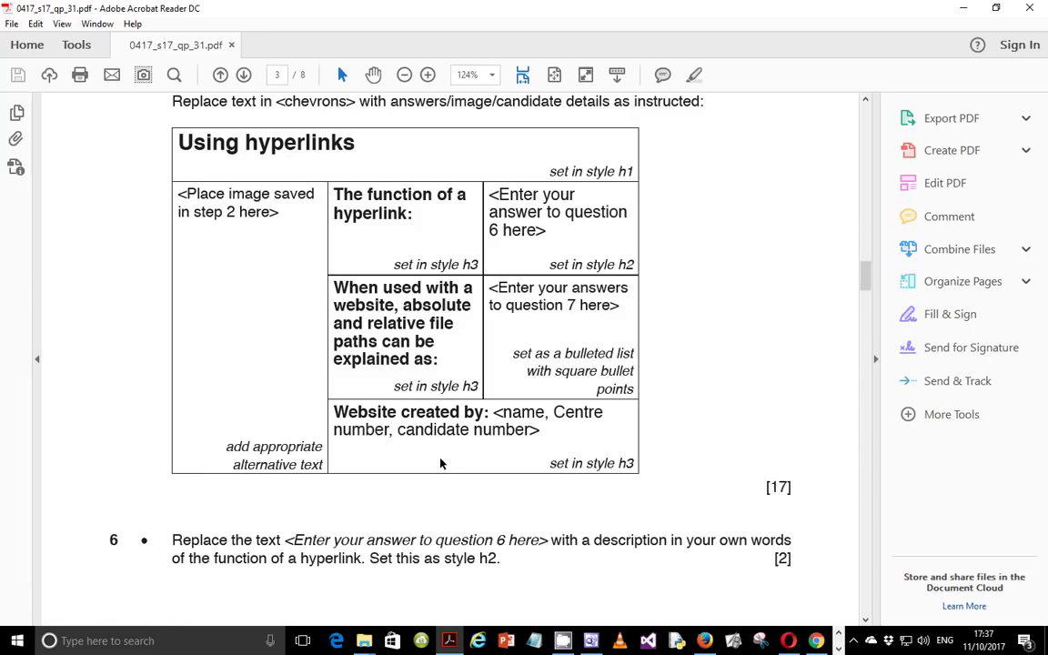
{"action": "left_click", "coordinate": [588, 641]}
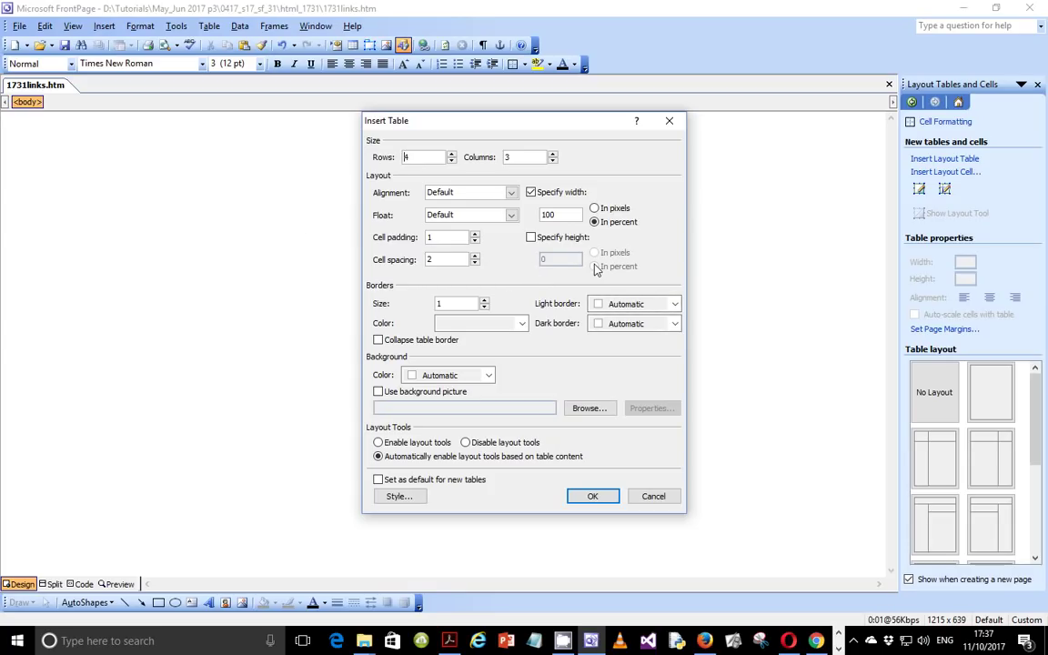
Step: Insert the 4-row, 3-column table at 100% width with border 1, then view the PDF
{"action": "left_click", "coordinate": [593, 497]}
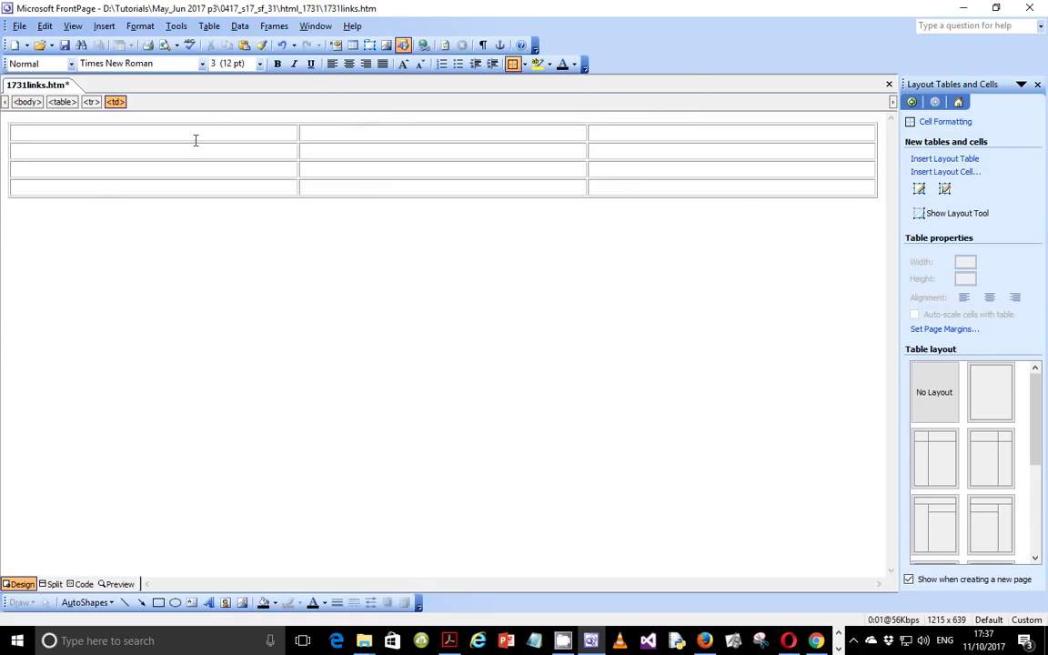
{"action": "left_click", "coordinate": [448, 640]}
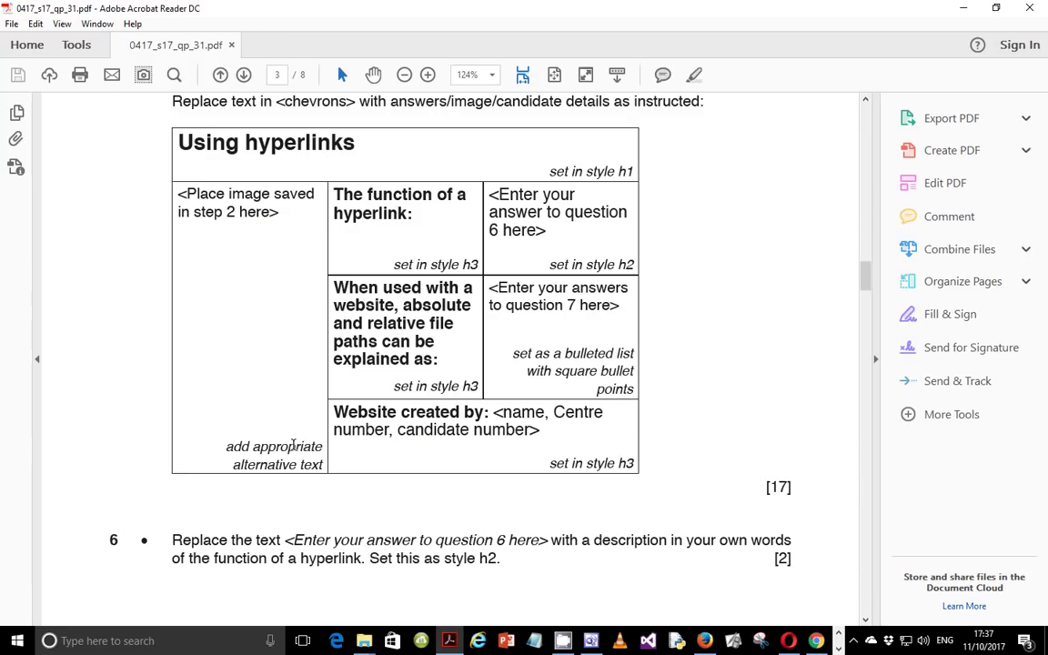
Step: Read the PDF table's title, image cell and candidate details lines, then select the table's top row
{"action": "mouse_move", "coordinate": [603, 412]}
{"action": "left_mouse_down"}
{"action": "mouse_move", "coordinate": [554, 412]}
{"action": "mouse_move", "coordinate": [585, 412]}
{"action": "left_mouse_up"}
{"action": "left_click_drag", "start_coordinate": [178, 142], "coordinate": [335, 169]}
{"action": "left_click_drag", "start_coordinate": [227, 194], "coordinate": [324, 468]}
{"action": "left_click_drag", "start_coordinate": [335, 429], "coordinate": [617, 459]}
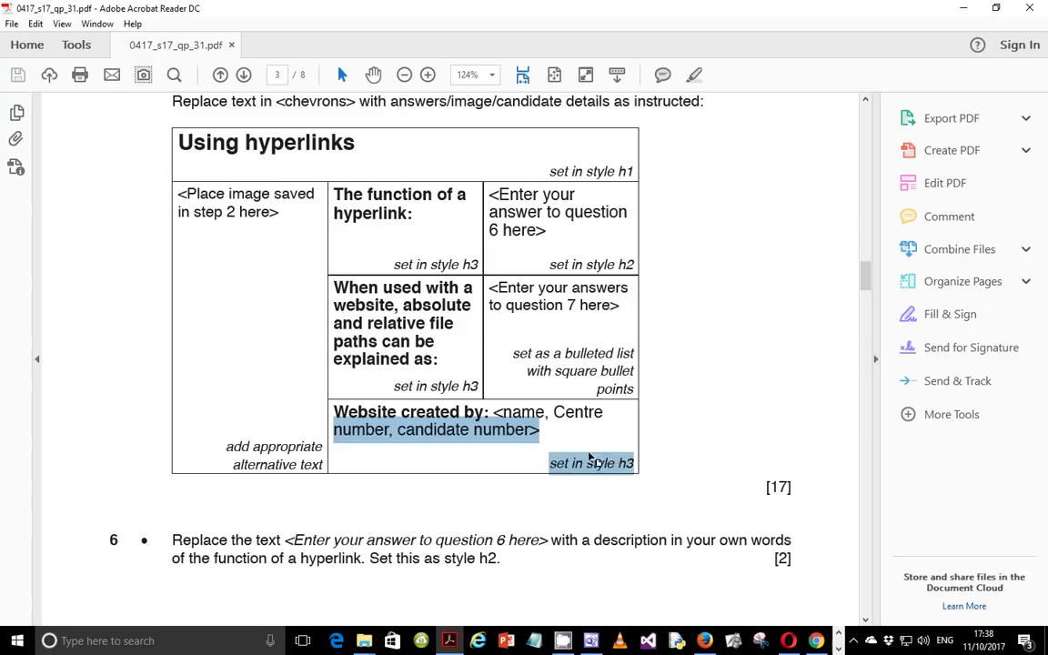
{"action": "left_click", "coordinate": [544, 412]}
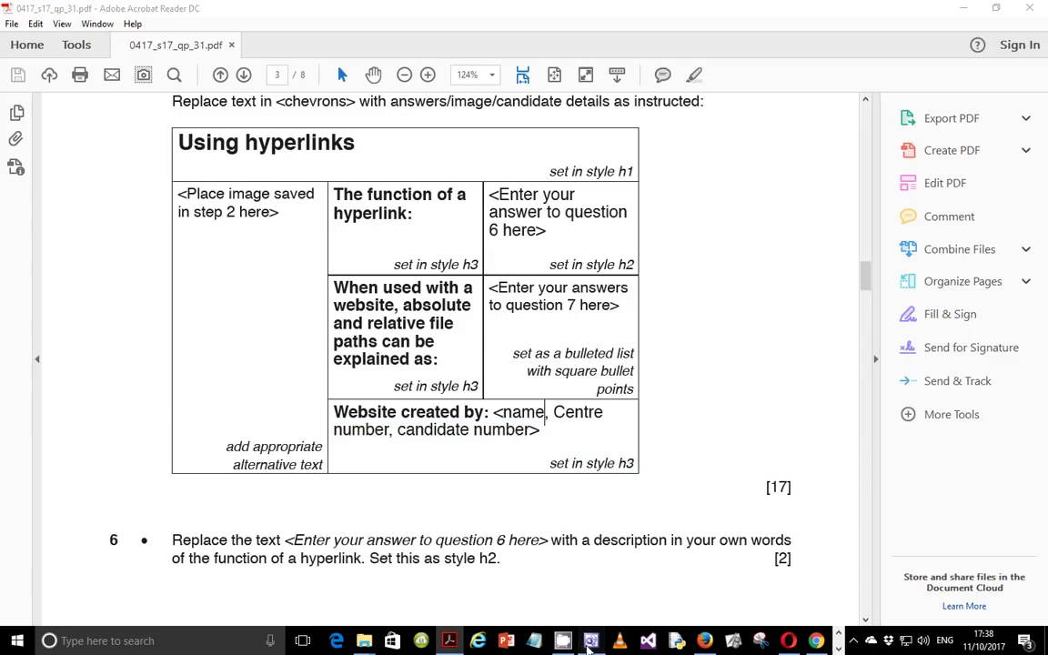
{"action": "left_click", "coordinate": [589, 641]}
{"action": "left_click_drag", "start_coordinate": [233, 122], "coordinate": [626, 134]}
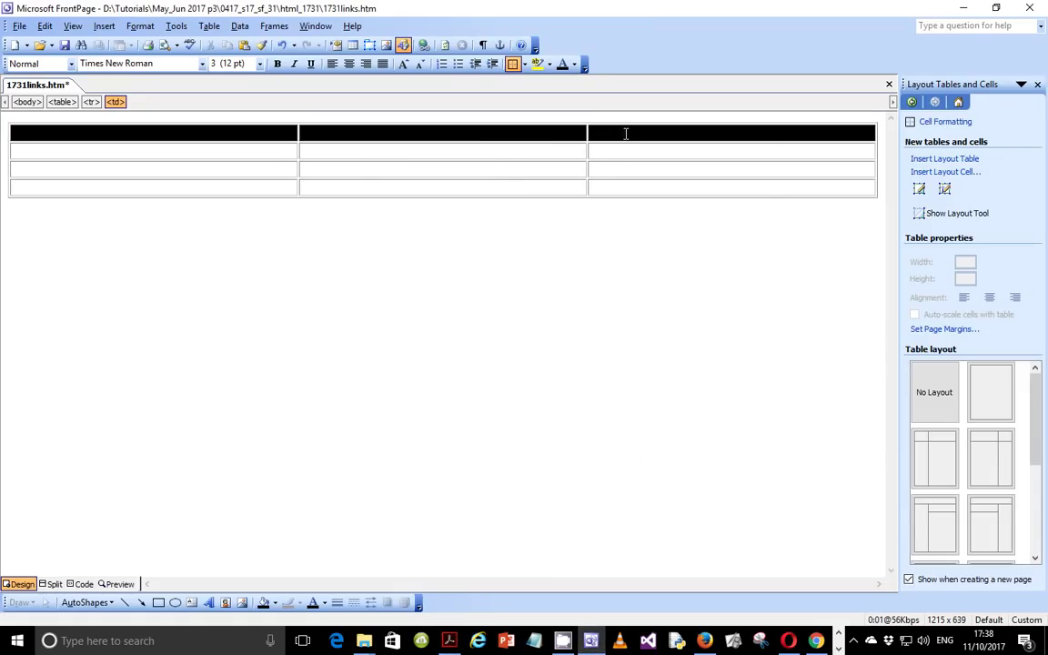
Step: Apply Merge Cells to the top row, the bottom row's right two cells, and left-column rows 2–4
{"action": "right_click", "coordinate": [626, 133]}
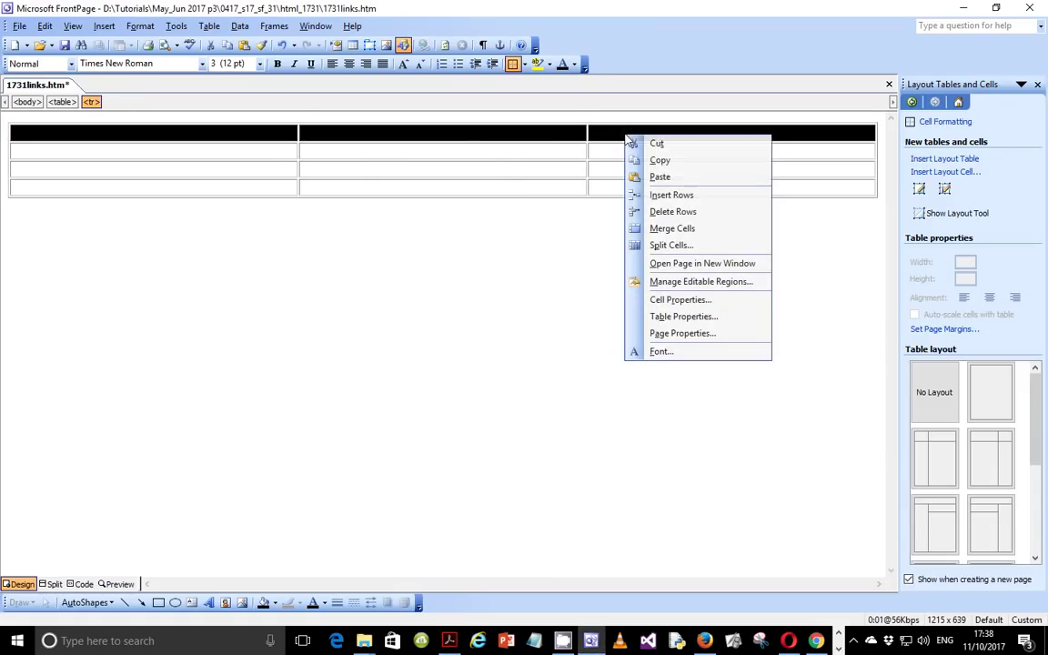
{"action": "left_click", "coordinate": [688, 227]}
{"action": "left_click_drag", "start_coordinate": [426, 182], "coordinate": [650, 187]}
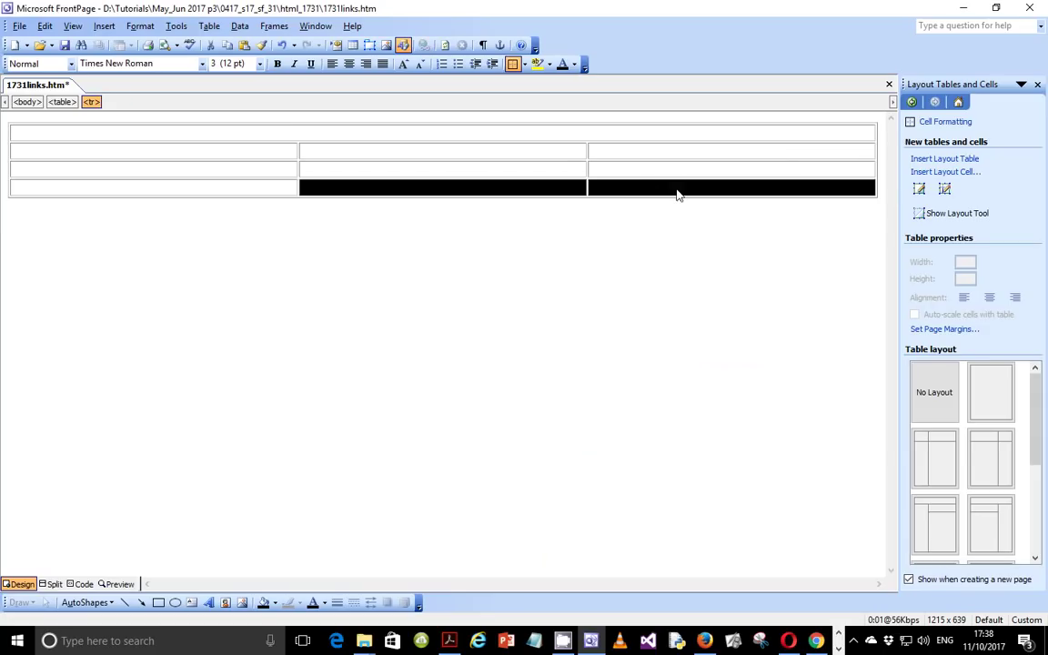
{"action": "right_click", "coordinate": [677, 194]}
{"action": "left_click", "coordinate": [694, 266]}
{"action": "left_click_drag", "start_coordinate": [274, 145], "coordinate": [268, 194]}
{"action": "right_click", "coordinate": [267, 194]}
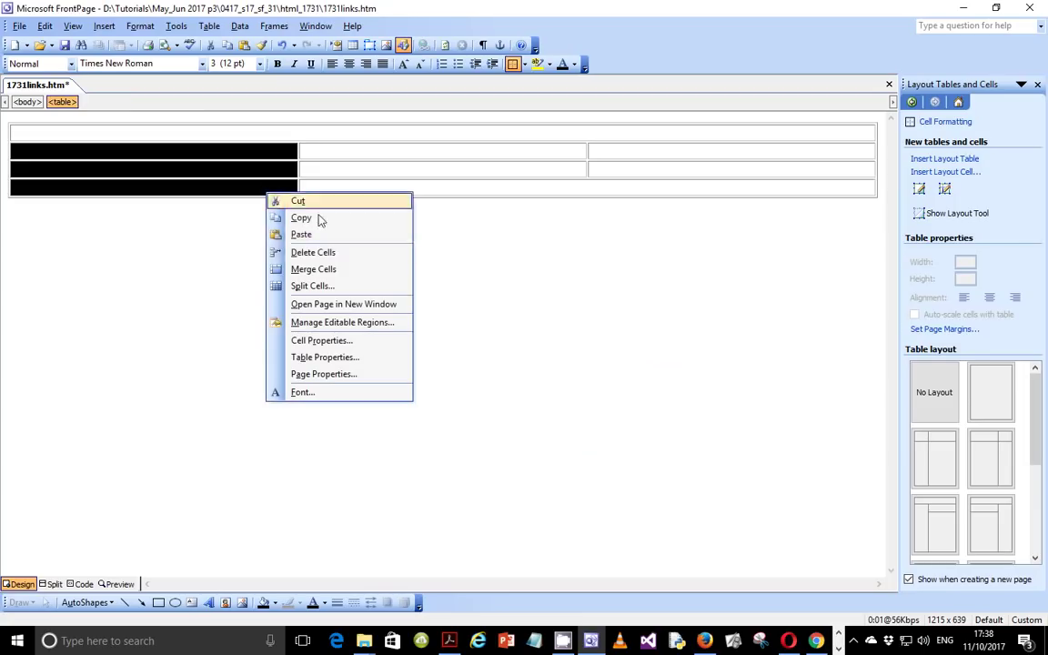
{"action": "left_click", "coordinate": [320, 269]}
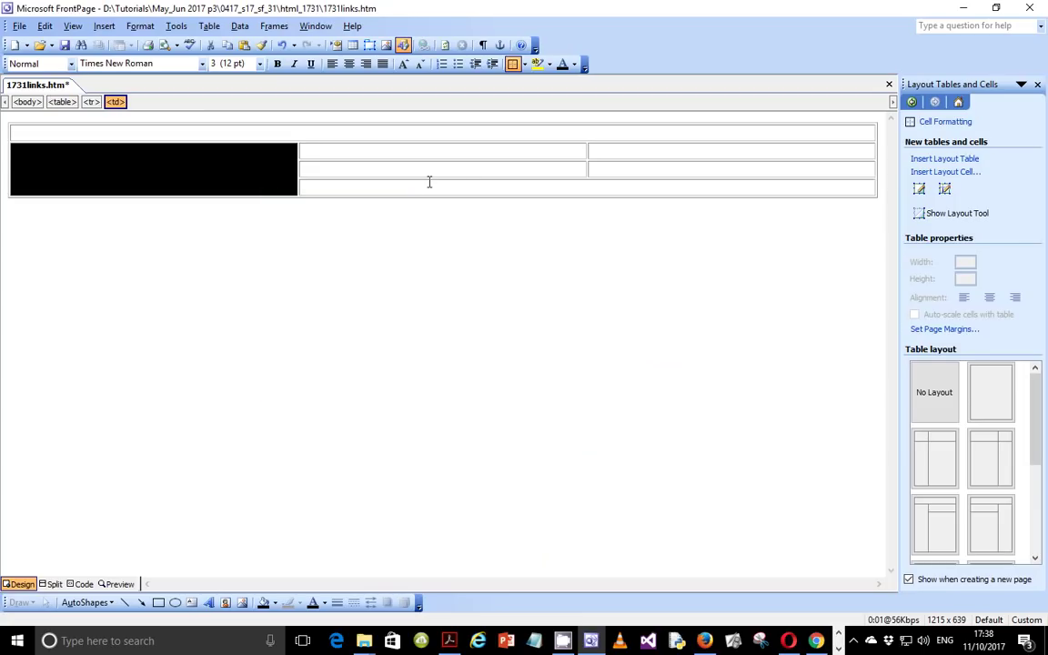
{"action": "left_click", "coordinate": [459, 174]}
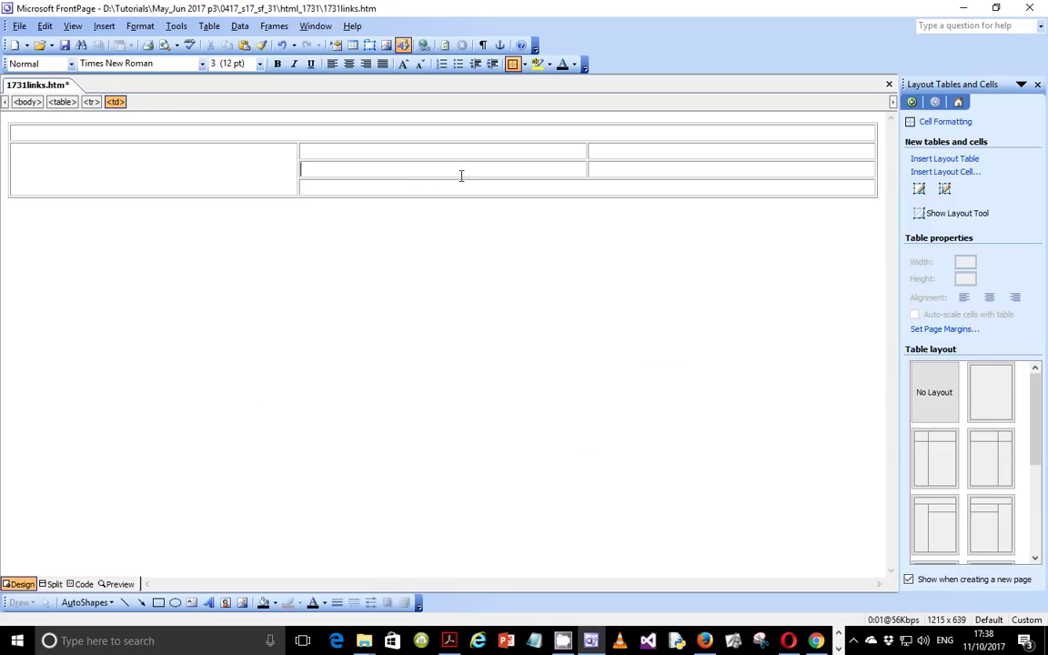
{"action": "left_click", "coordinate": [447, 641]}
{"action": "scroll", "coordinate": [350, 335], "scroll_direction": "up", "scroll_amount": 4}
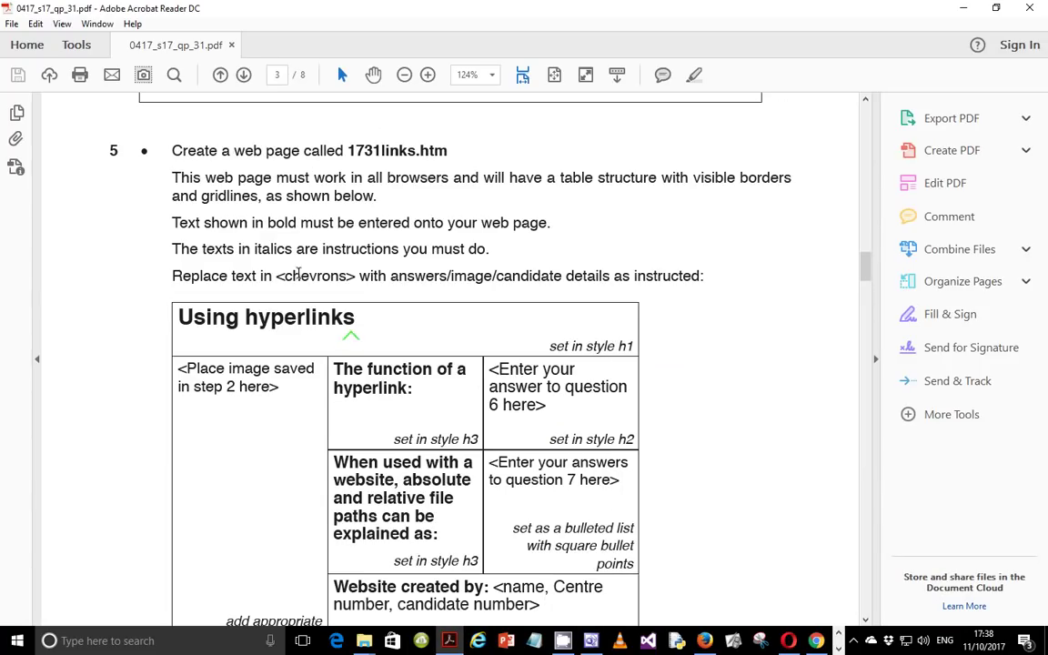
Step: Copy the 'Using hyperlinks' title from the PDF into the table's top cell, removing the extra blank line
{"action": "left_click_drag", "start_coordinate": [170, 222], "coordinate": [551, 230]}
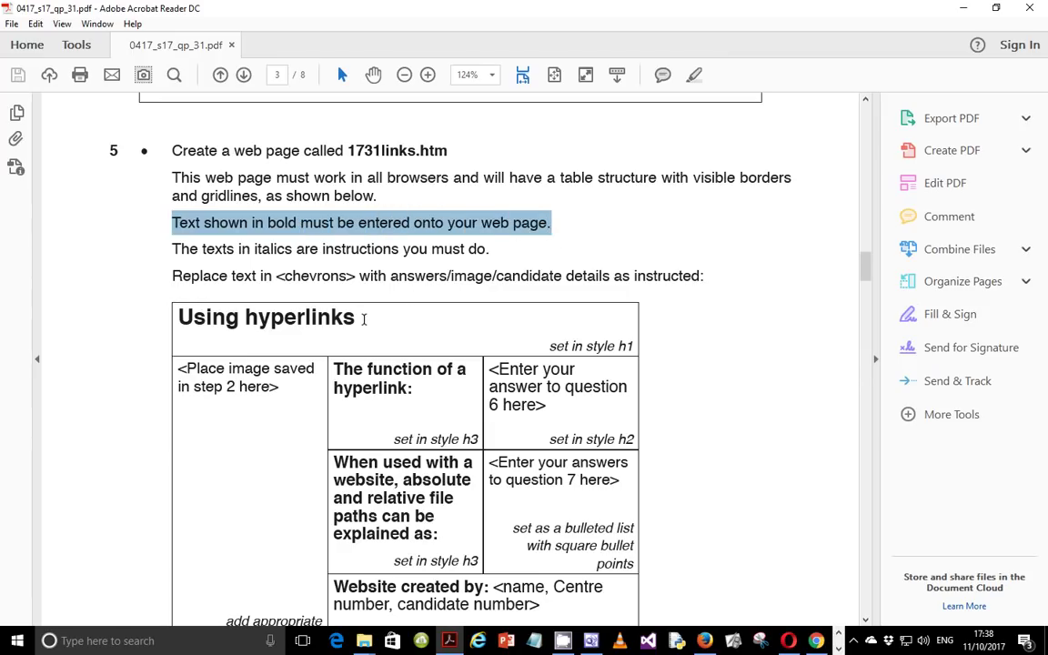
{"action": "left_click_drag", "start_coordinate": [368, 318], "coordinate": [179, 318]}
{"action": "right_click", "coordinate": [217, 323]}
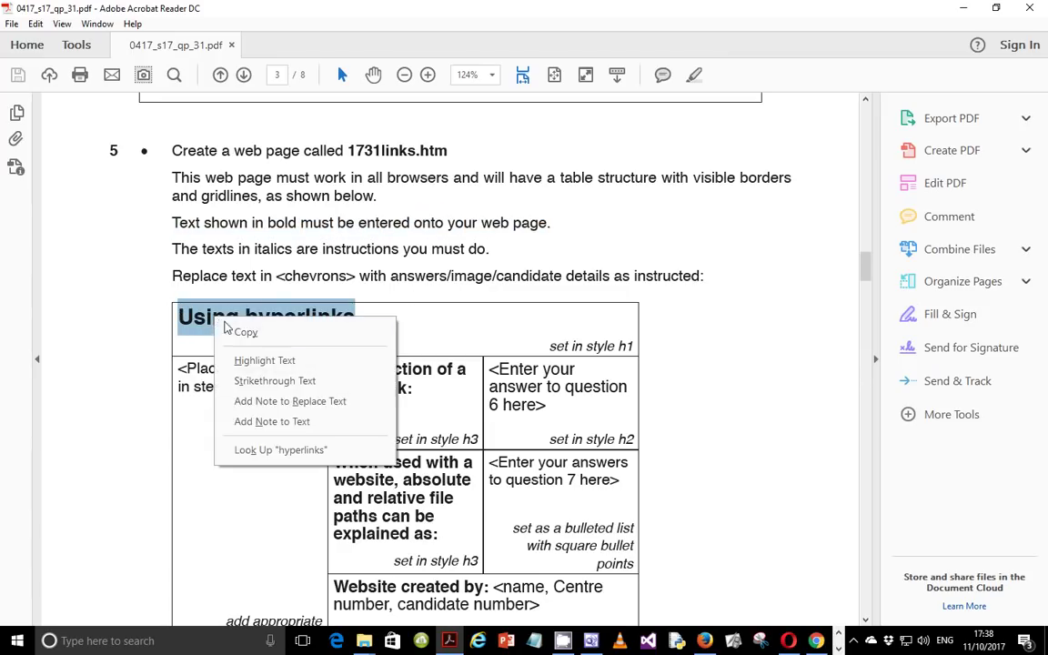
{"action": "left_click", "coordinate": [242, 332]}
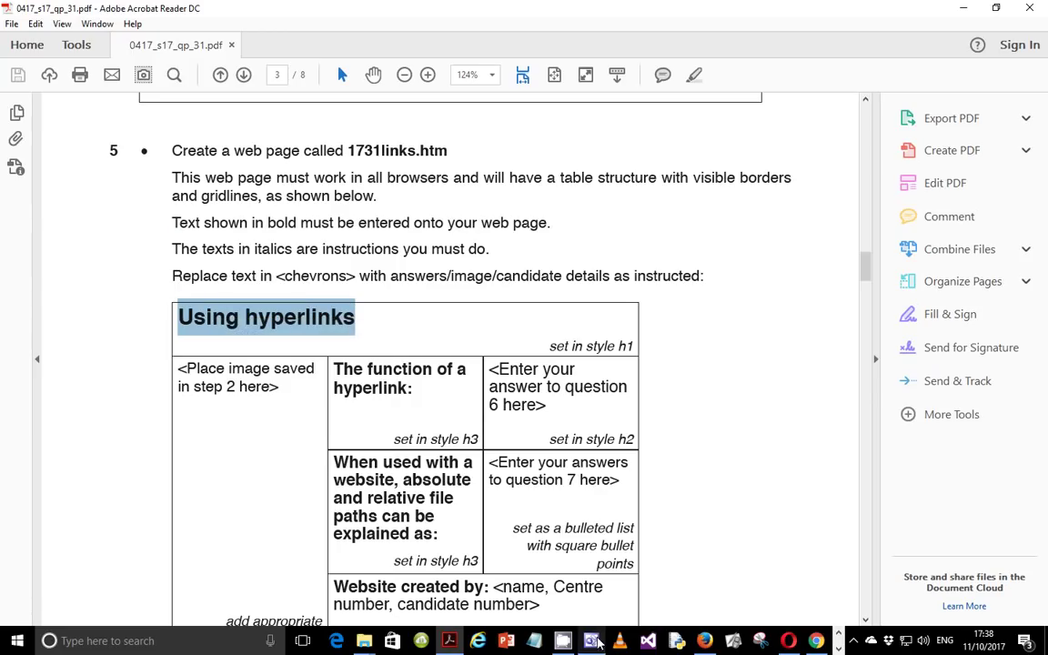
{"action": "left_click", "coordinate": [592, 642]}
{"action": "right_click", "coordinate": [195, 131]}
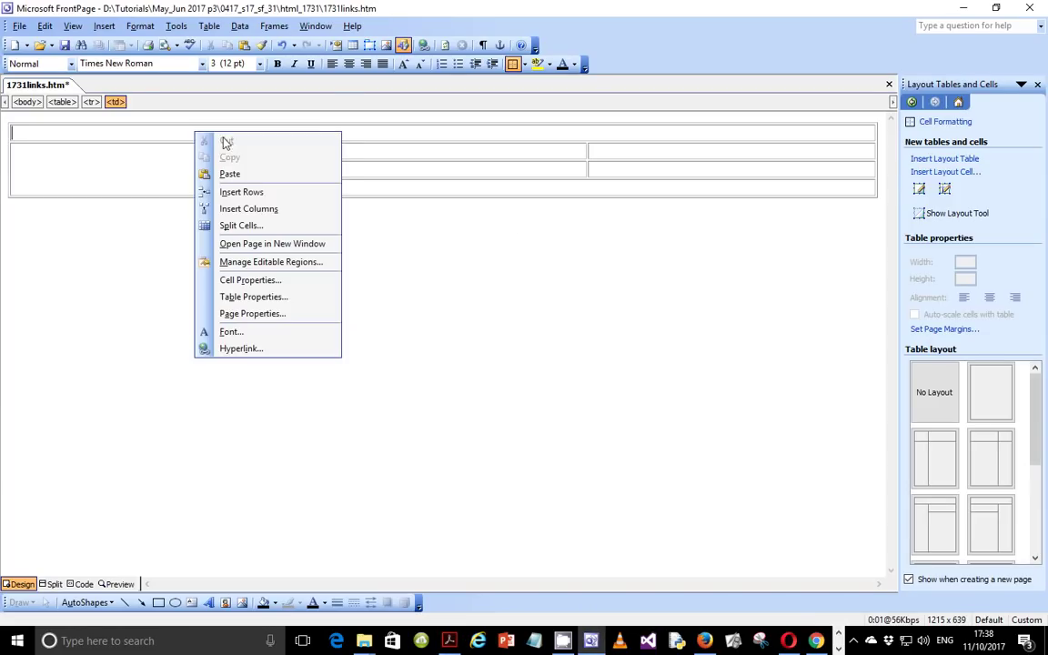
{"action": "left_click", "coordinate": [257, 173]}
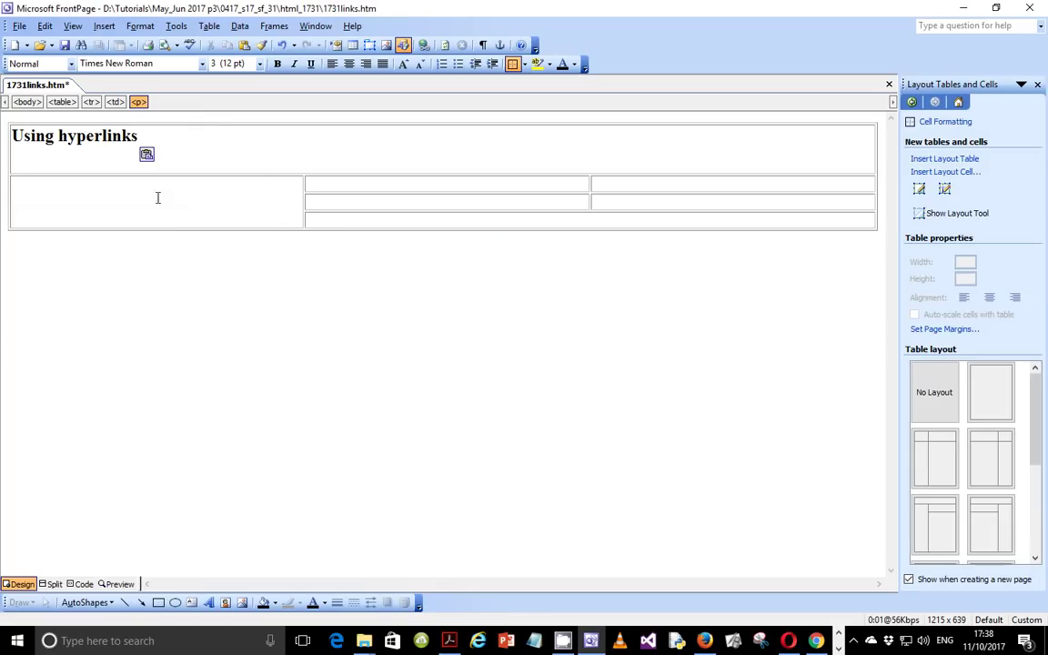
{"action": "key", "text": "BackSpace"}
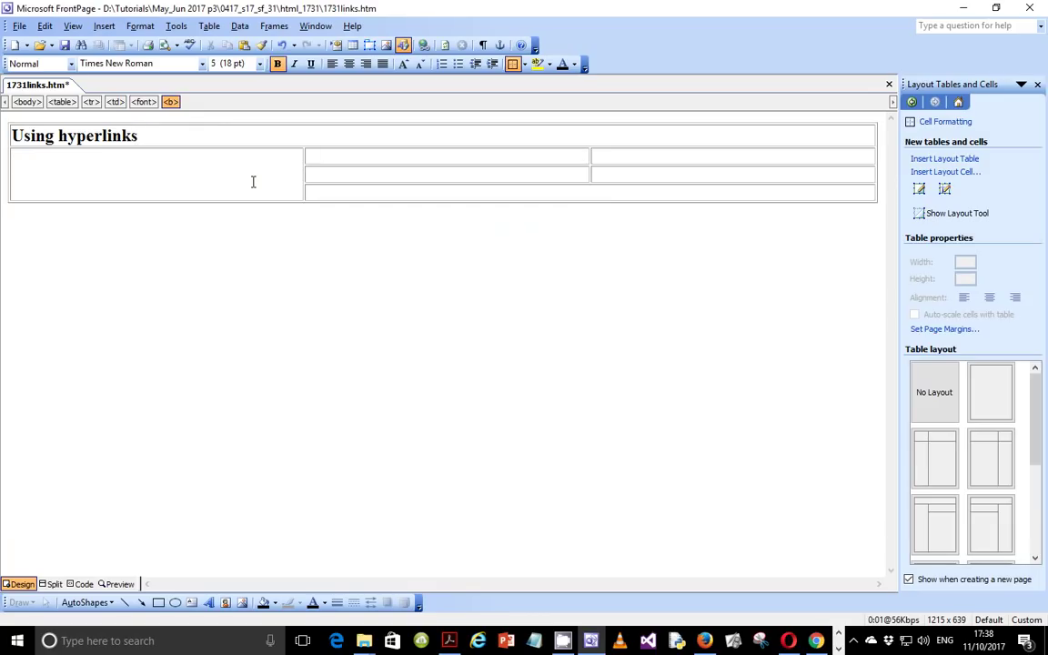
Step: Copy 'The function of a hyperlink:' from the PDF into the top-middle cell without a trailing blank line
{"action": "left_click", "coordinate": [459, 642]}
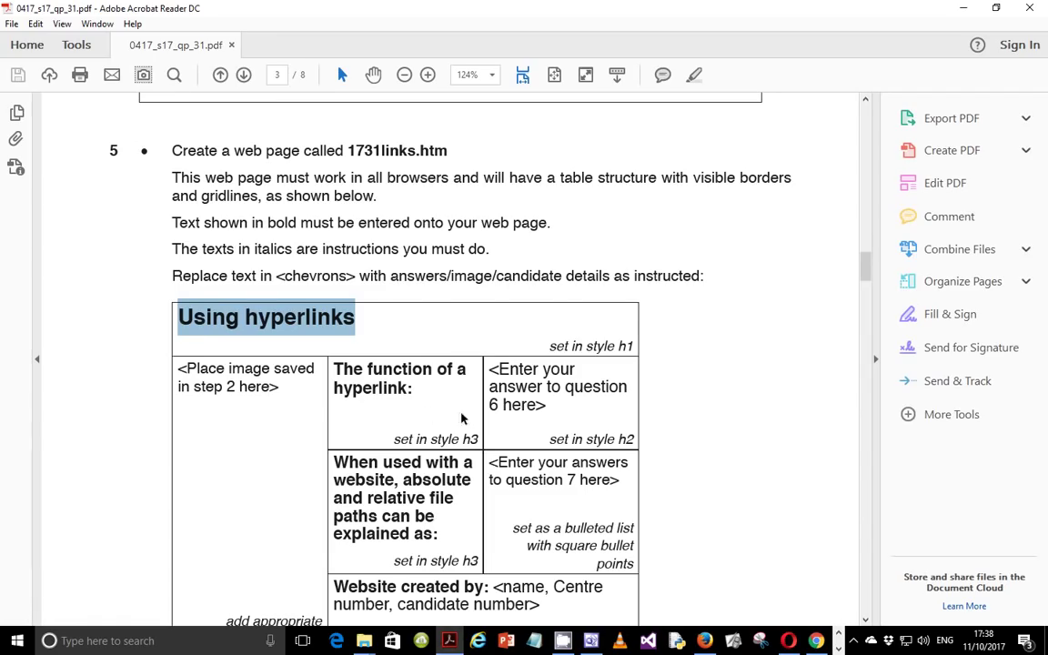
{"action": "scroll", "coordinate": [366, 364], "scroll_direction": "down", "scroll_amount": 3}
{"action": "left_click_drag", "start_coordinate": [334, 264], "coordinate": [412, 283]}
{"action": "right_click", "coordinate": [412, 283]}
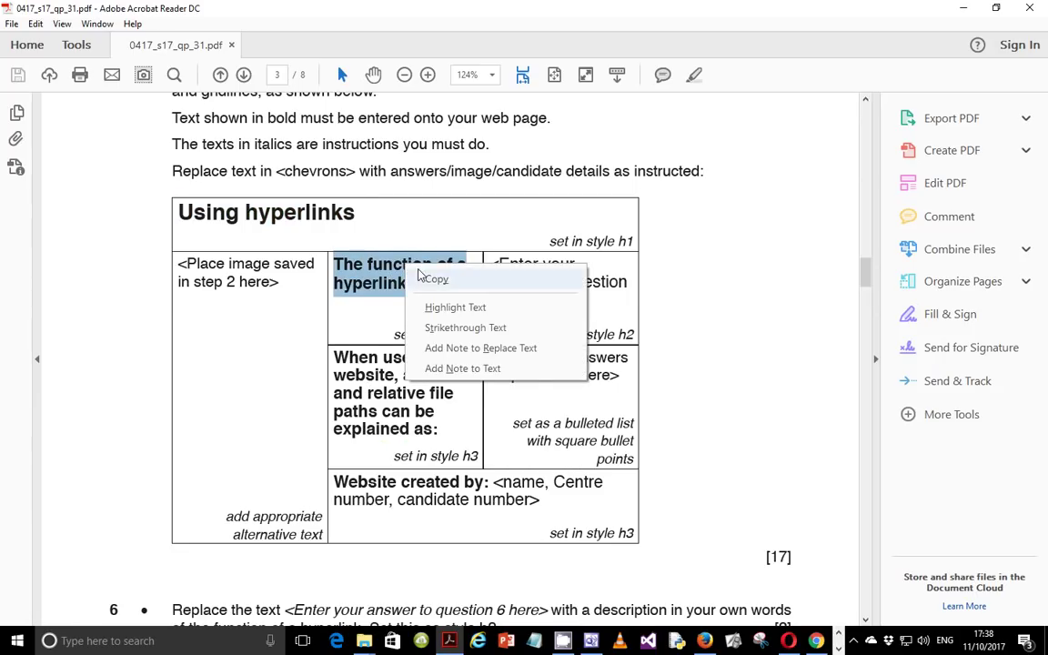
{"action": "left_click", "coordinate": [420, 279]}
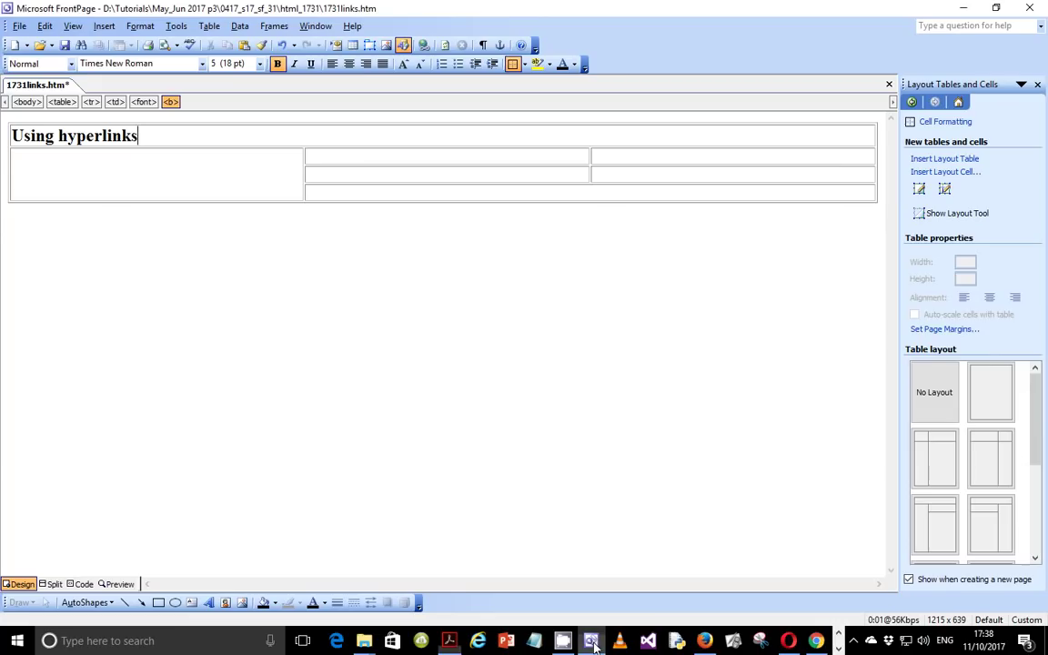
{"action": "key", "text": "alt+Tab"}
{"action": "left_click", "coordinate": [320, 159]}
{"action": "right_click", "coordinate": [320, 159]}
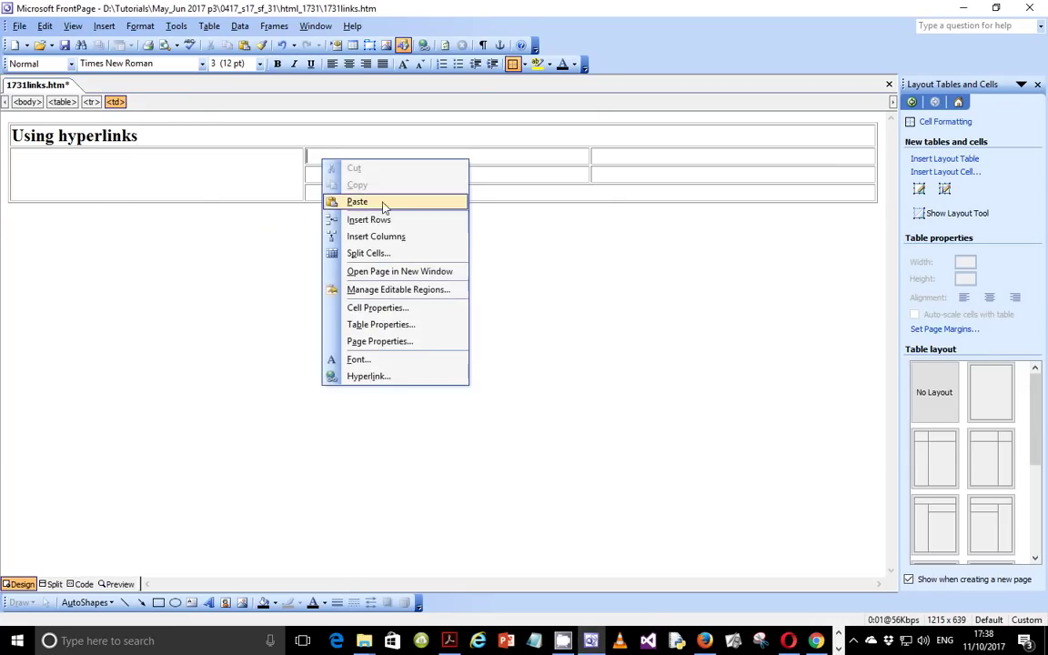
{"action": "left_click", "coordinate": [378, 203]}
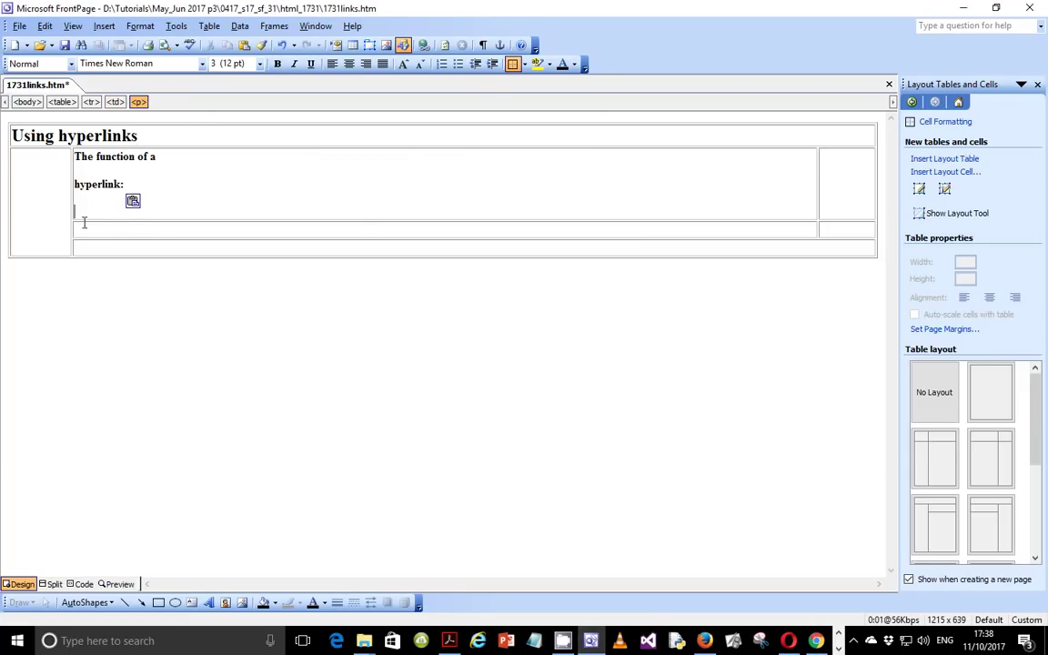
{"action": "key", "text": "BackSpace"}
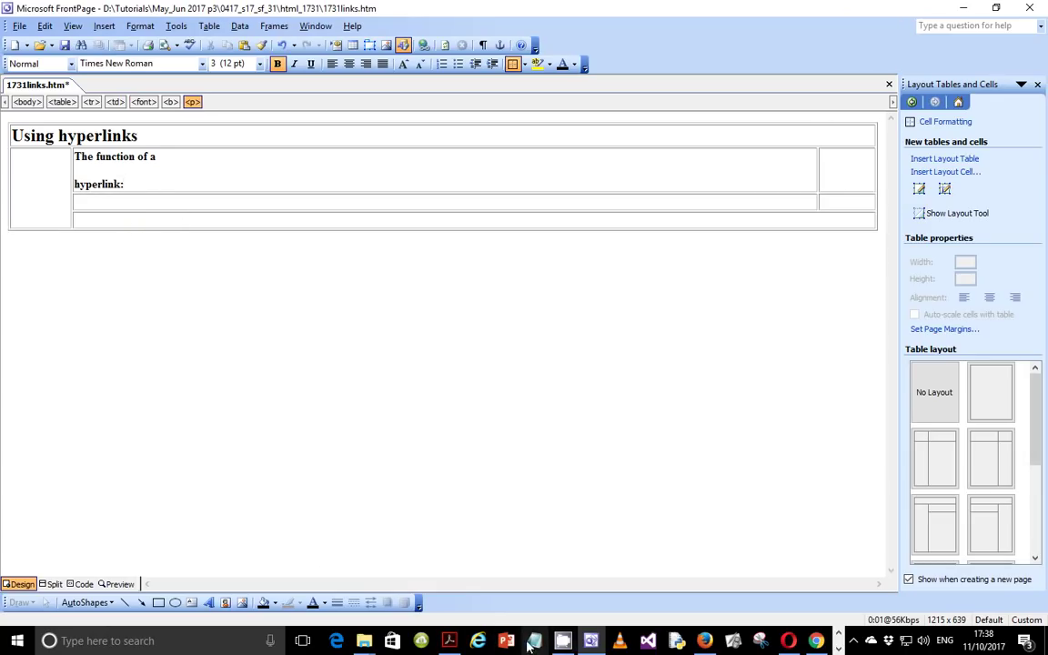
{"action": "left_click", "coordinate": [449, 640]}
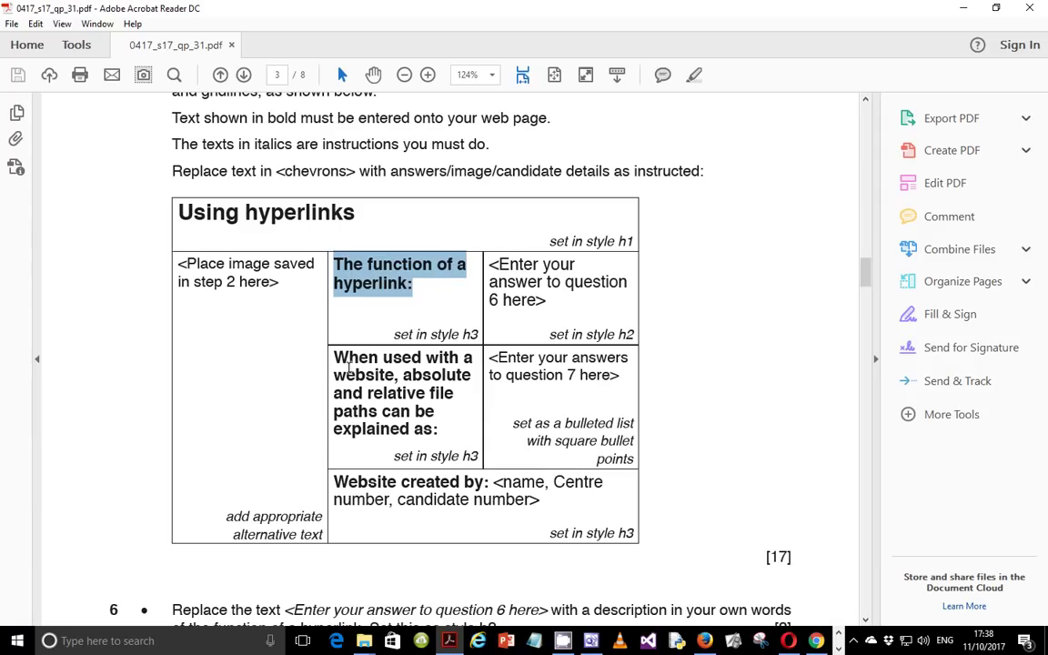
Step: Paste the absolute and relative file paths label from the PDF into the second row's middle cell
{"action": "left_click_drag", "start_coordinate": [335, 355], "coordinate": [437, 418]}
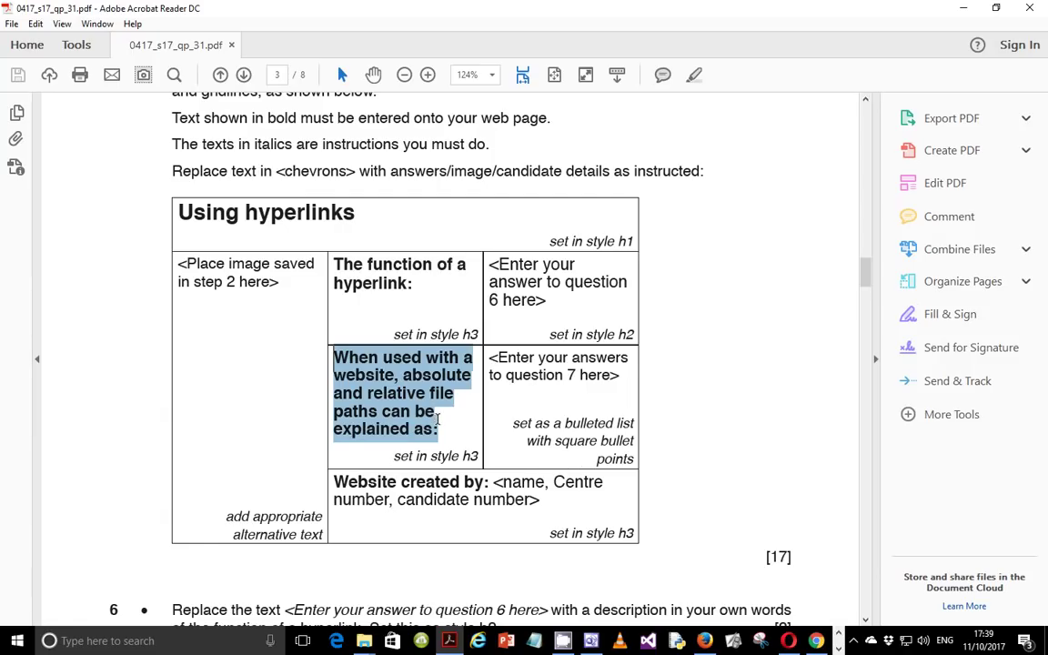
{"action": "right_click", "coordinate": [436, 417]}
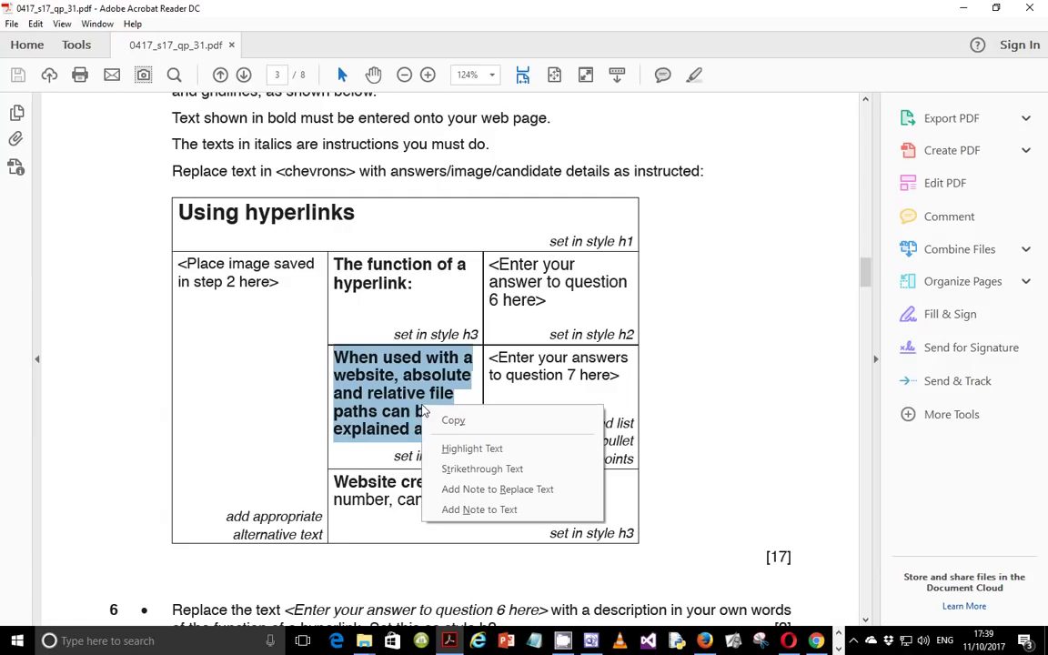
{"action": "left_click", "coordinate": [438, 419]}
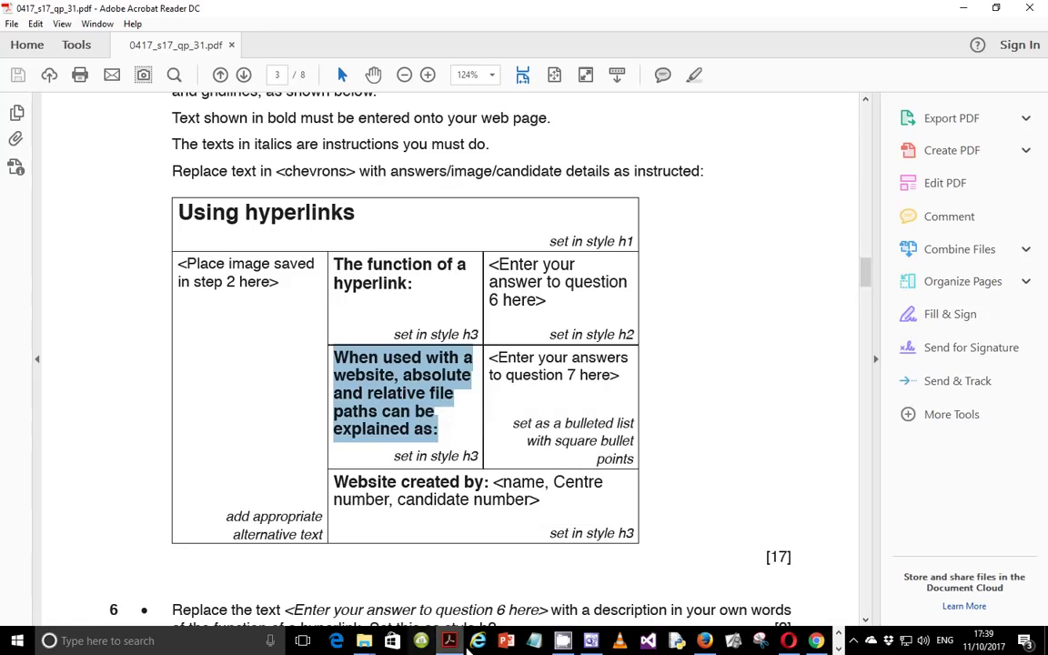
{"action": "left_click", "coordinate": [562, 640]}
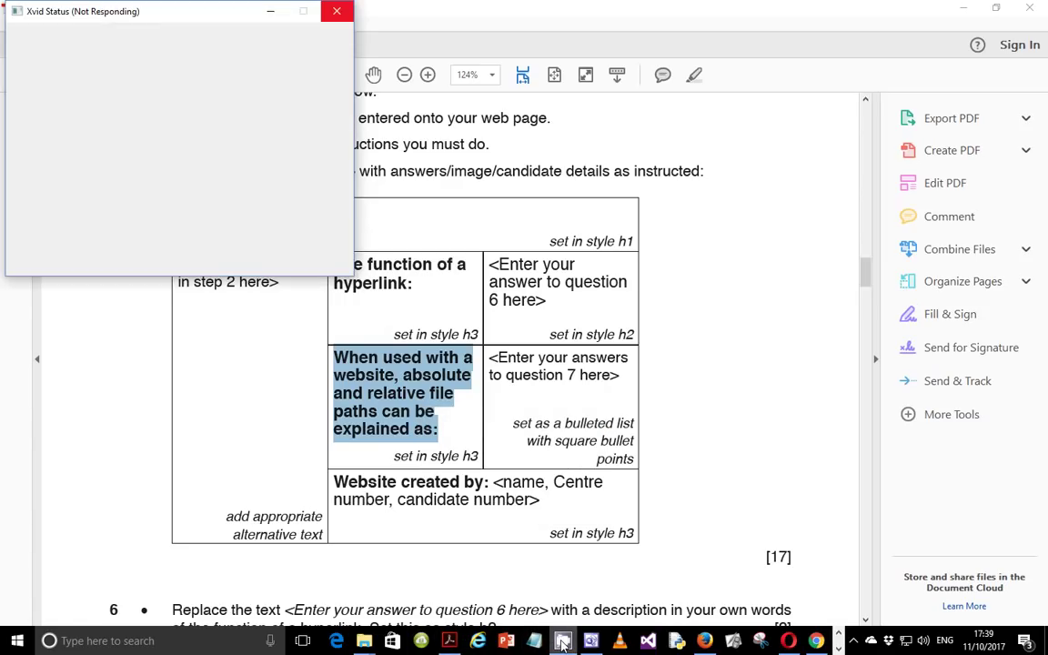
{"action": "left_click", "coordinate": [564, 640]}
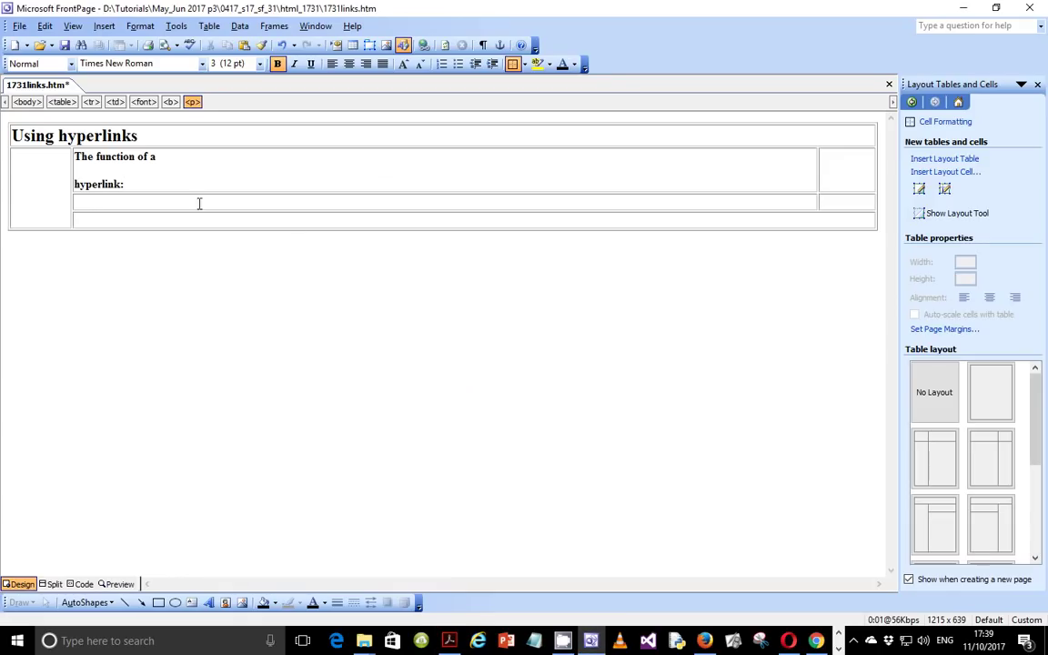
{"action": "left_click", "coordinate": [134, 198]}
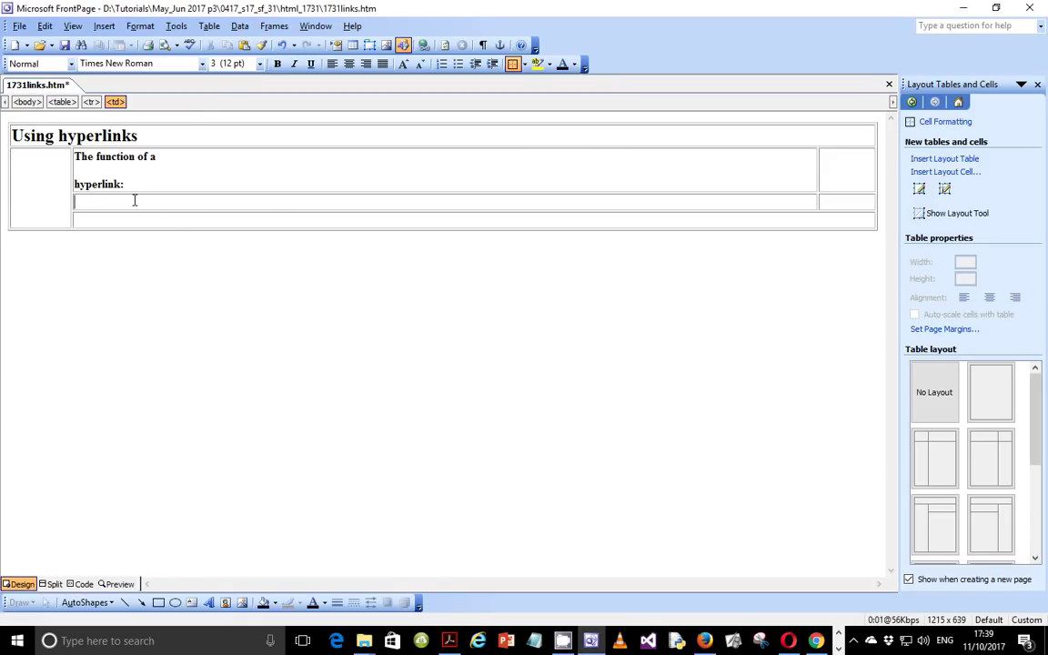
{"action": "right_click", "coordinate": [135, 200]}
{"action": "left_click", "coordinate": [166, 239]}
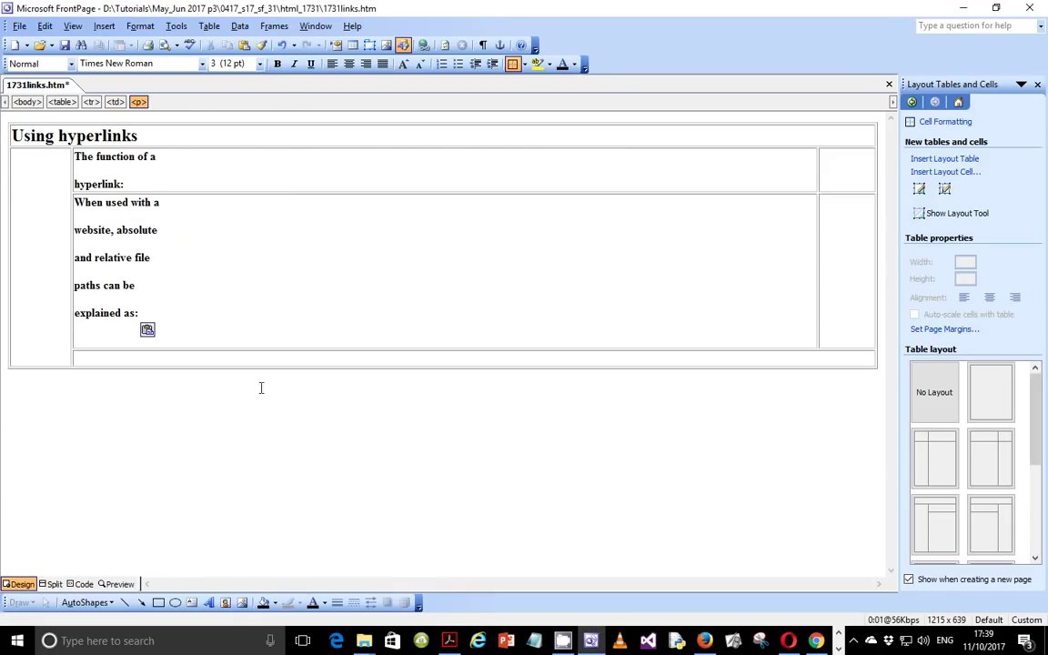
{"action": "key", "text": "BackSpace"}
Step: Copy 'Website created by:' from the PDF and place the cursor in the empty bottom cell
{"action": "key", "text": "alt+Tab"}
{"action": "left_click_drag", "start_coordinate": [332, 482], "coordinate": [492, 483]}
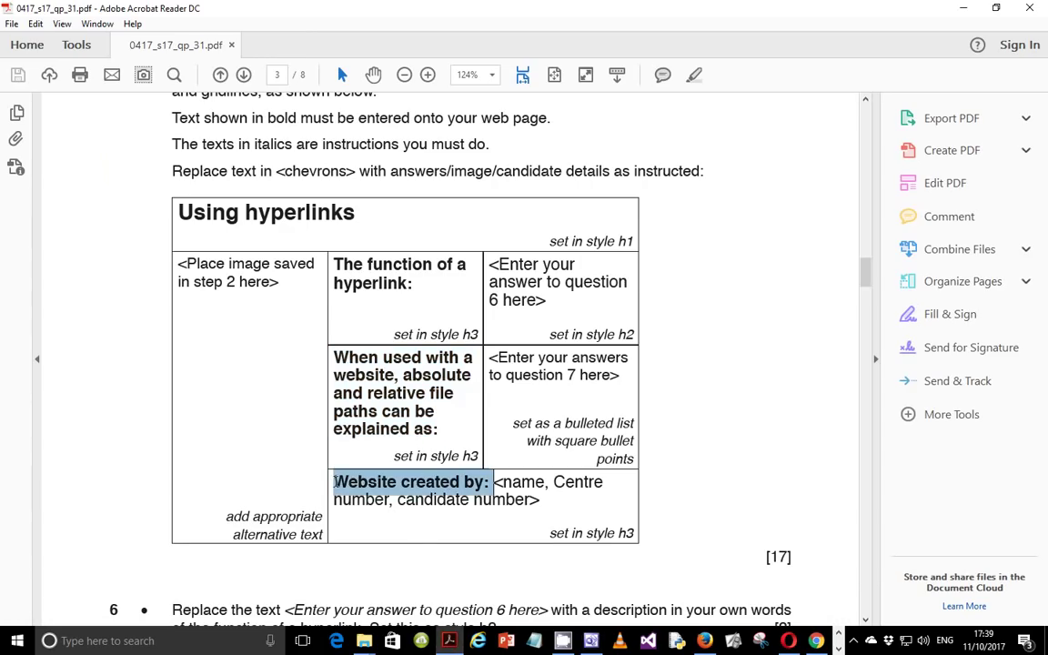
{"action": "right_click", "coordinate": [324, 435]}
{"action": "left_click", "coordinate": [389, 346]}
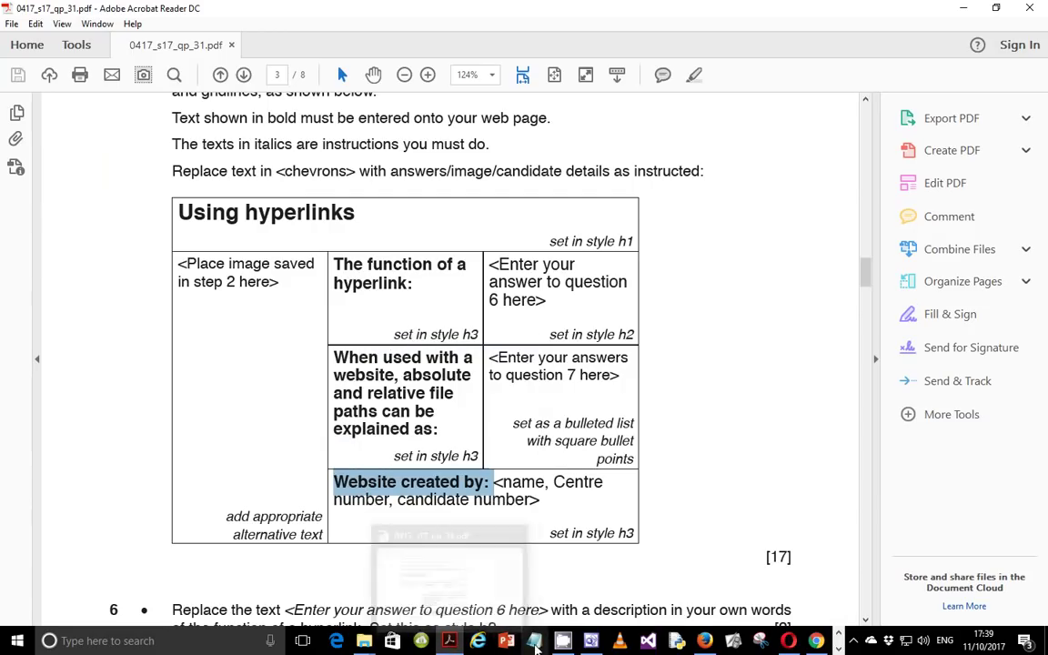
{"action": "left_click", "coordinate": [590, 640]}
{"action": "left_click", "coordinate": [156, 331]}
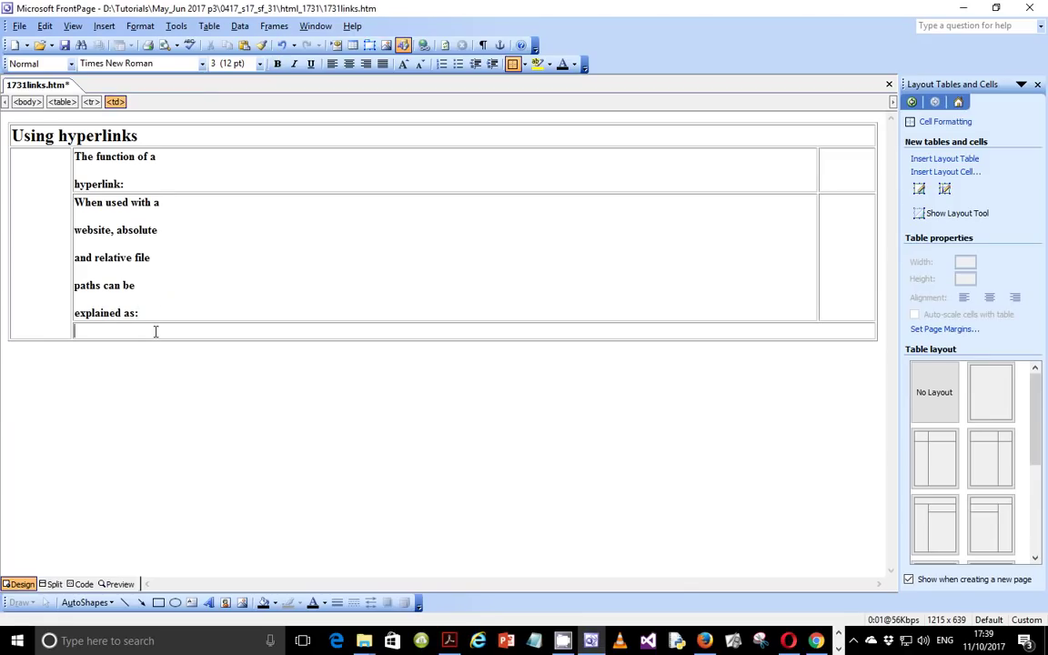
Step: Paste 'Website created by:' into the bottom cell, removing the extra blank line
{"action": "right_click", "coordinate": [155, 332]}
{"action": "left_click", "coordinate": [218, 377]}
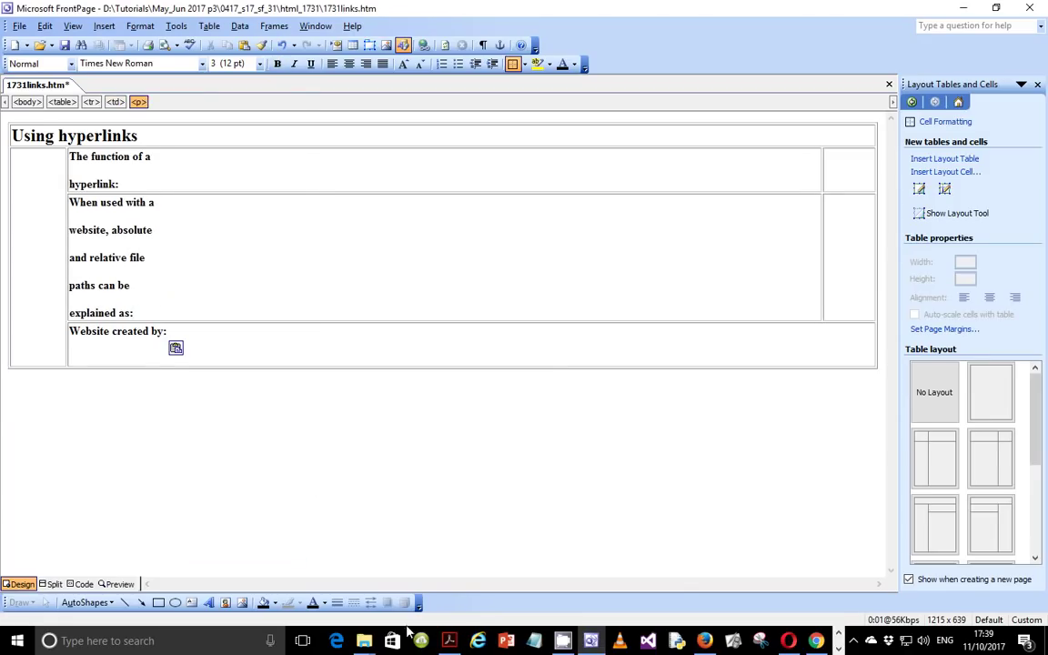
{"action": "key", "text": "BackSpace"}
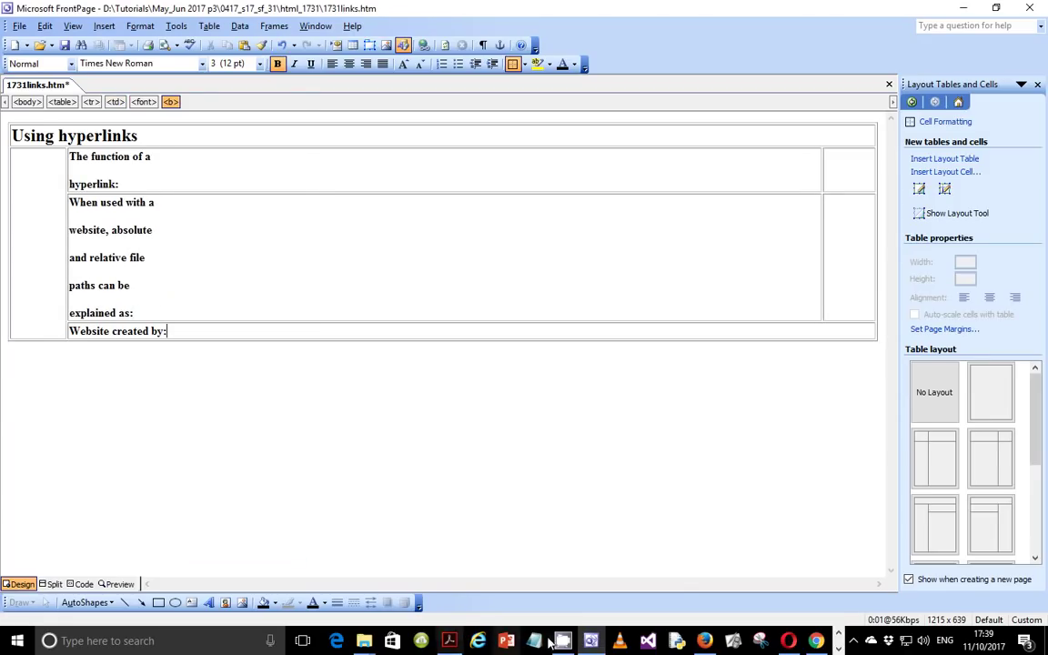
Step: Check the PDF's h1 style note and make the 'Using hyperlinks' title a Heading 1
{"action": "left_click", "coordinate": [451, 640]}
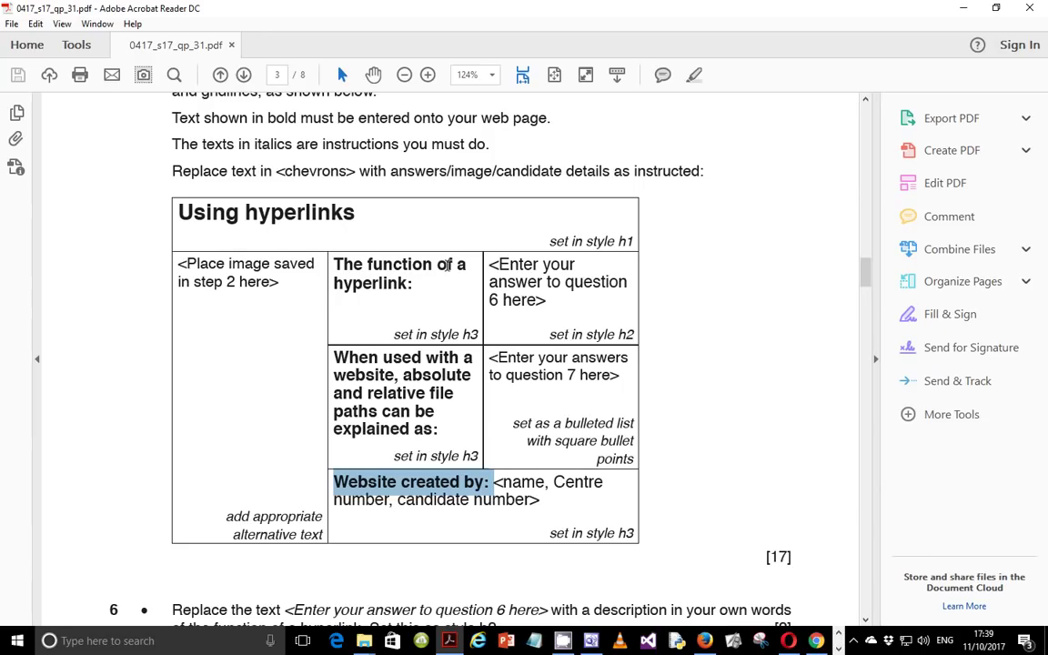
{"action": "left_click", "coordinate": [559, 246]}
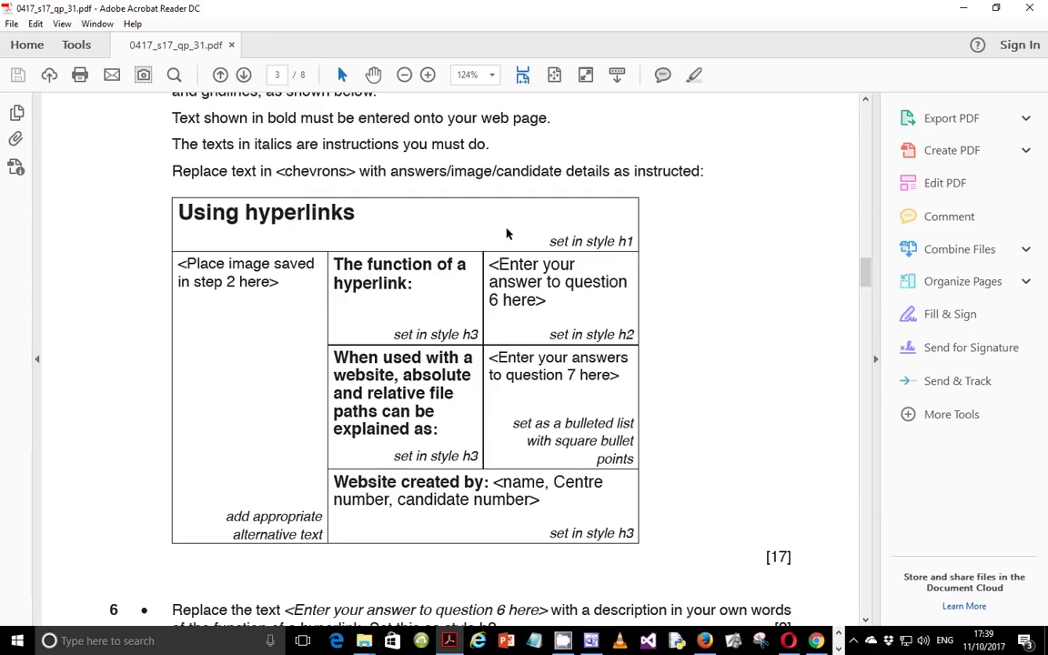
{"action": "left_click_drag", "start_coordinate": [550, 242], "coordinate": [634, 242]}
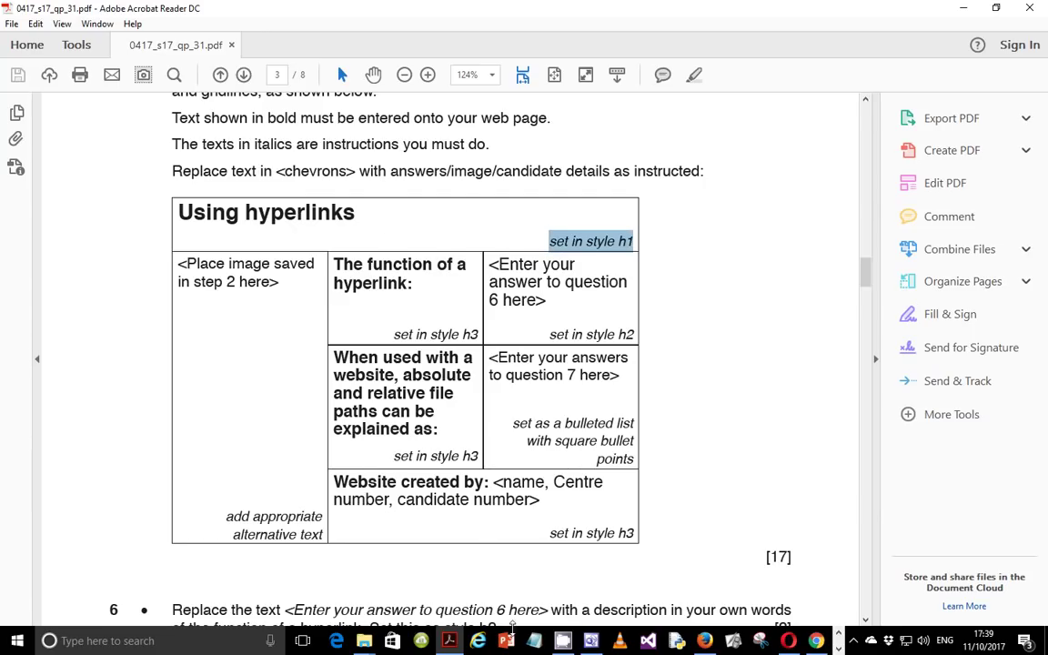
{"action": "left_click", "coordinate": [562, 640]}
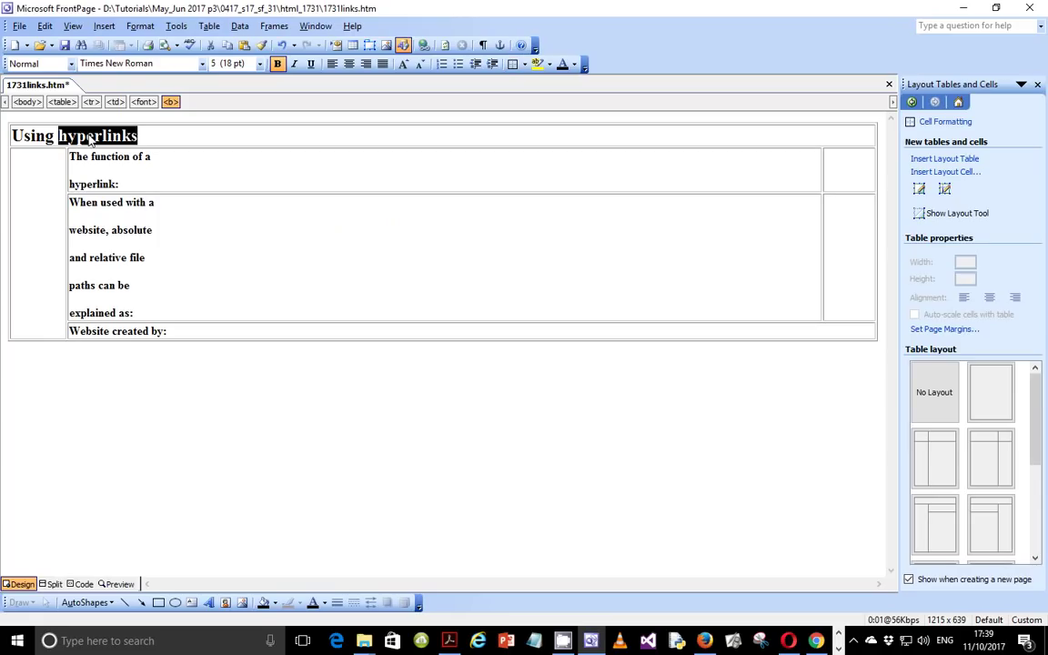
{"action": "triple_click", "coordinate": [94, 134]}
{"action": "left_click", "coordinate": [71, 63]}
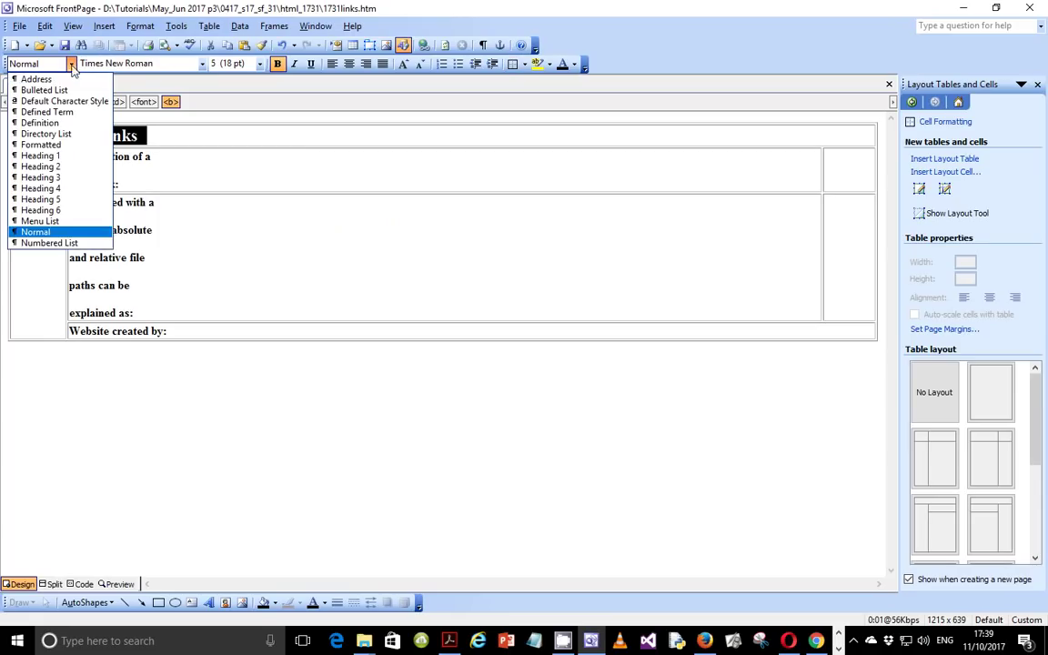
{"action": "left_click", "coordinate": [57, 160]}
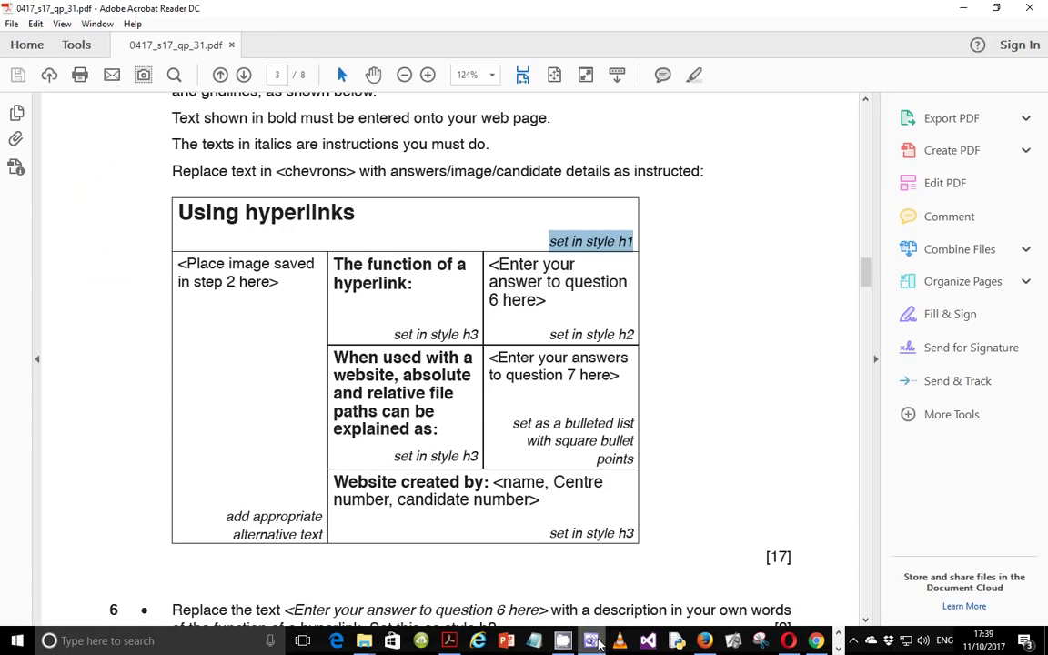
Step: Review the PDF's h3 style notes for the labels, then place the cursor after 'hyperlink:'
{"action": "left_click", "coordinate": [449, 640]}
{"action": "left_click", "coordinate": [380, 284]}
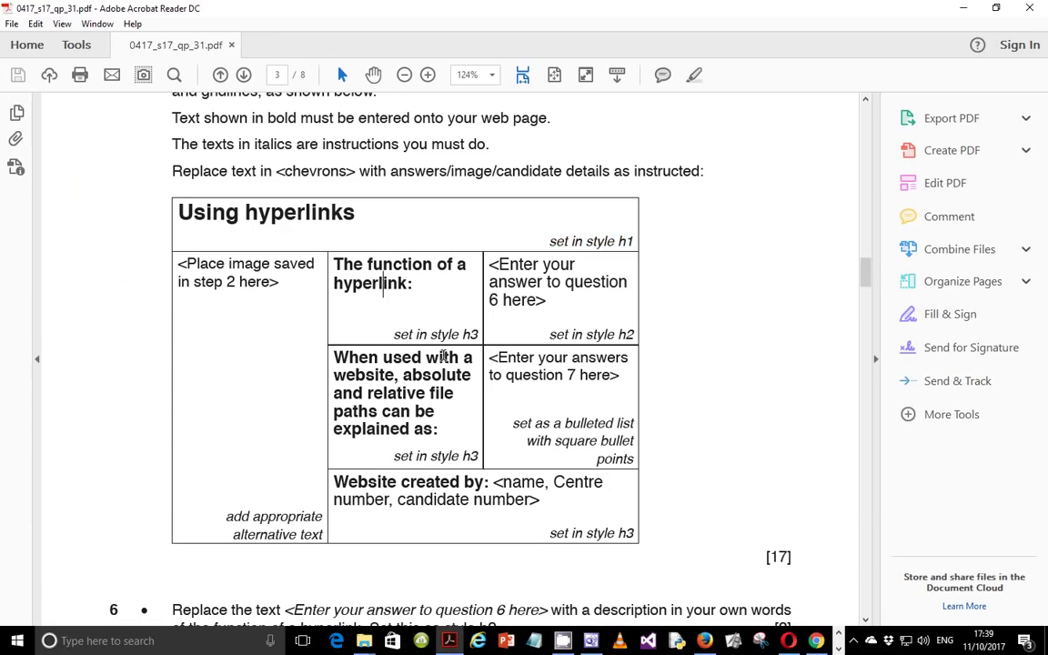
{"action": "left_click_drag", "start_coordinate": [454, 319], "coordinate": [336, 265]}
{"action": "left_click_drag", "start_coordinate": [366, 393], "coordinate": [434, 411]}
{"action": "left_click_drag", "start_coordinate": [465, 479], "coordinate": [467, 519]}
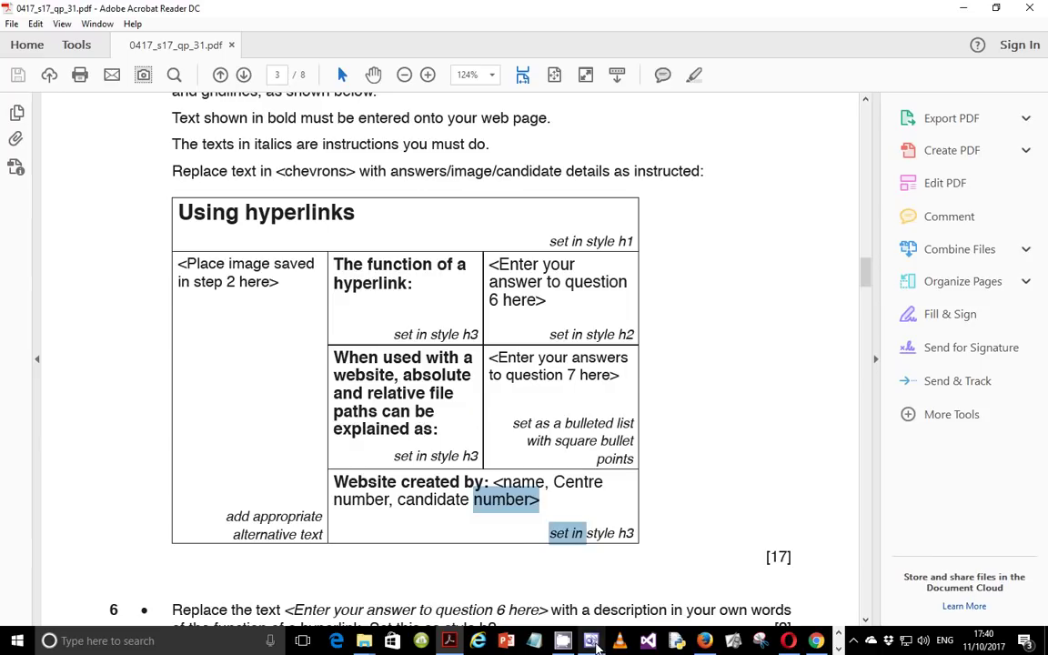
{"action": "left_click", "coordinate": [592, 640]}
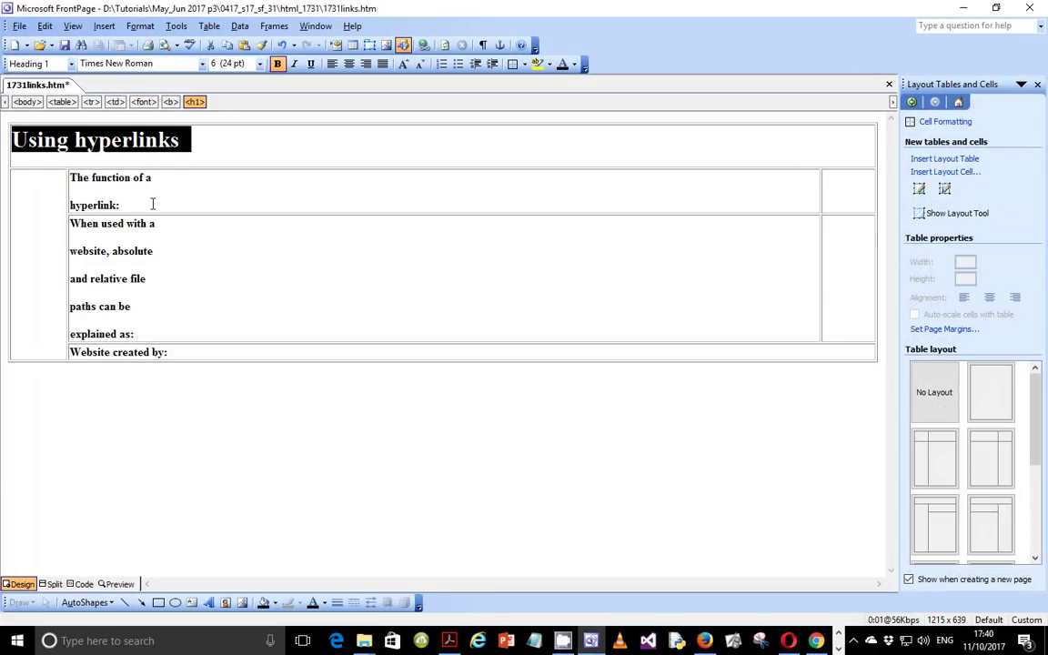
{"action": "left_click", "coordinate": [75, 193]}
{"action": "left_click", "coordinate": [65, 177]}
{"action": "left_click", "coordinate": [127, 208]}
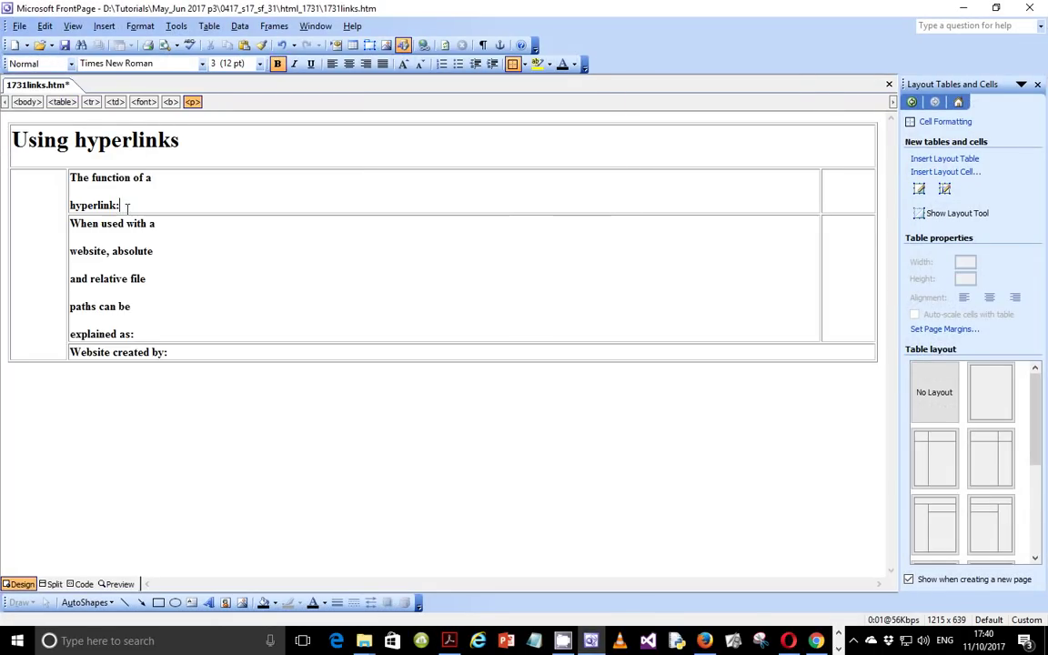
Step: Style 'The function of a hyperlink:', the file paths label and 'Website created by:' as Heading 3
{"action": "double_click", "coordinate": [80, 204]}
{"action": "left_click", "coordinate": [128, 205]}
{"action": "left_click_drag", "start_coordinate": [128, 206], "coordinate": [65, 162]}
{"action": "left_click", "coordinate": [71, 64]}
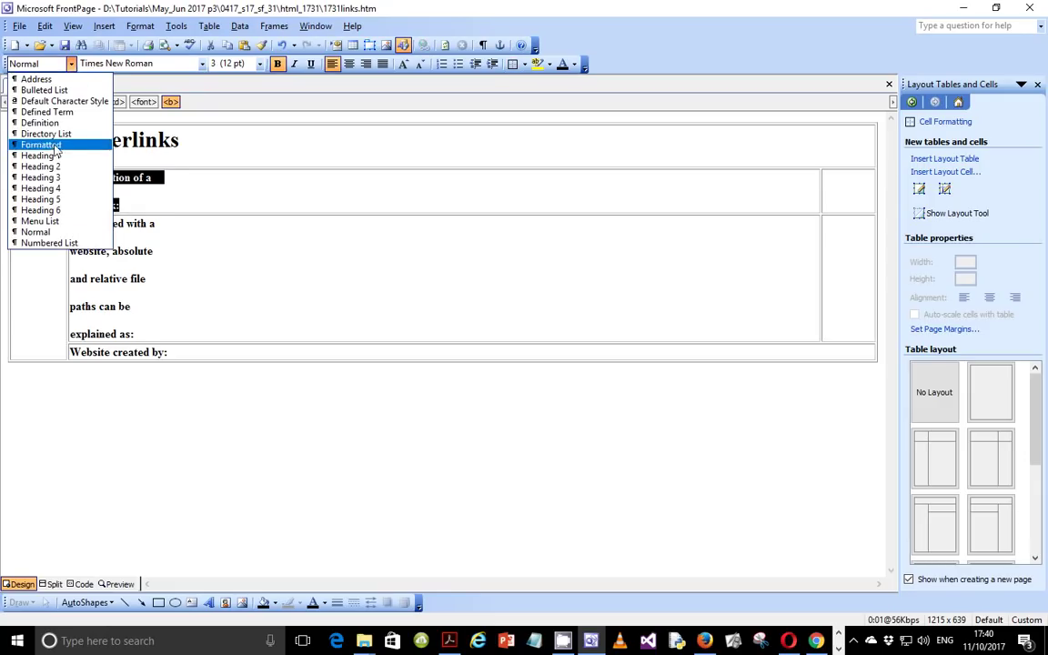
{"action": "left_click", "coordinate": [41, 177]}
{"action": "left_click", "coordinate": [132, 350]}
{"action": "left_click_drag", "start_coordinate": [132, 351], "coordinate": [63, 223]}
{"action": "left_click", "coordinate": [71, 64]}
{"action": "left_click", "coordinate": [38, 174]}
{"action": "left_click_drag", "start_coordinate": [165, 384], "coordinate": [63, 383]}
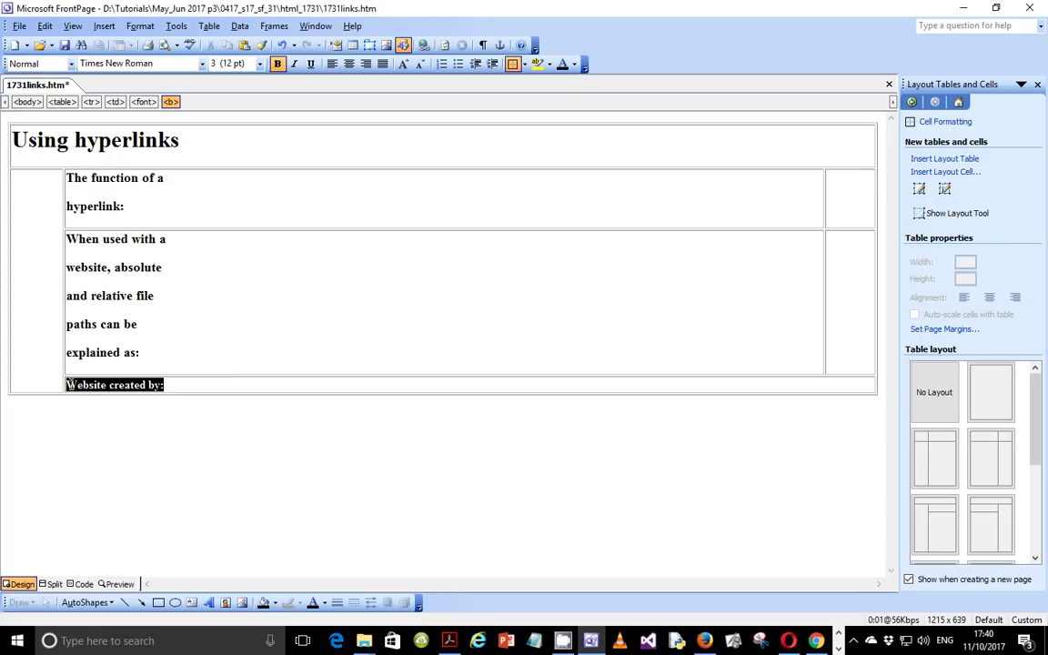
{"action": "left_click", "coordinate": [71, 64]}
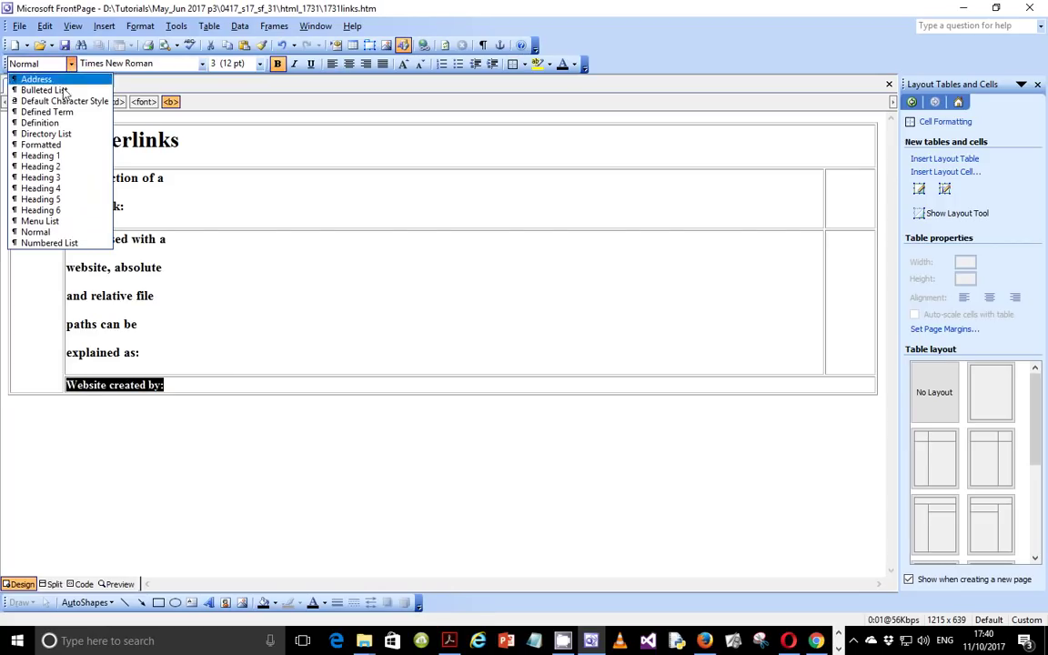
{"action": "left_click", "coordinate": [40, 177]}
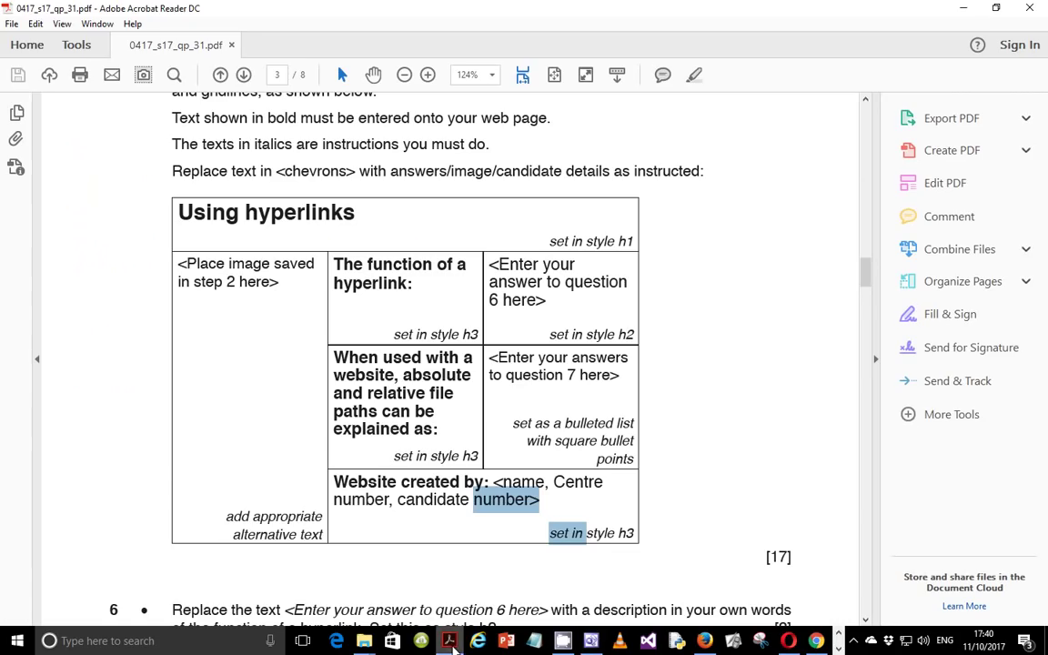
{"action": "left_click", "coordinate": [450, 640]}
Step: Find the image name 1731san3.png under question 2, then put the cursor in FrontPage's left table cell
{"action": "scroll", "coordinate": [431, 429], "scroll_direction": "up", "scroll_amount": 12}
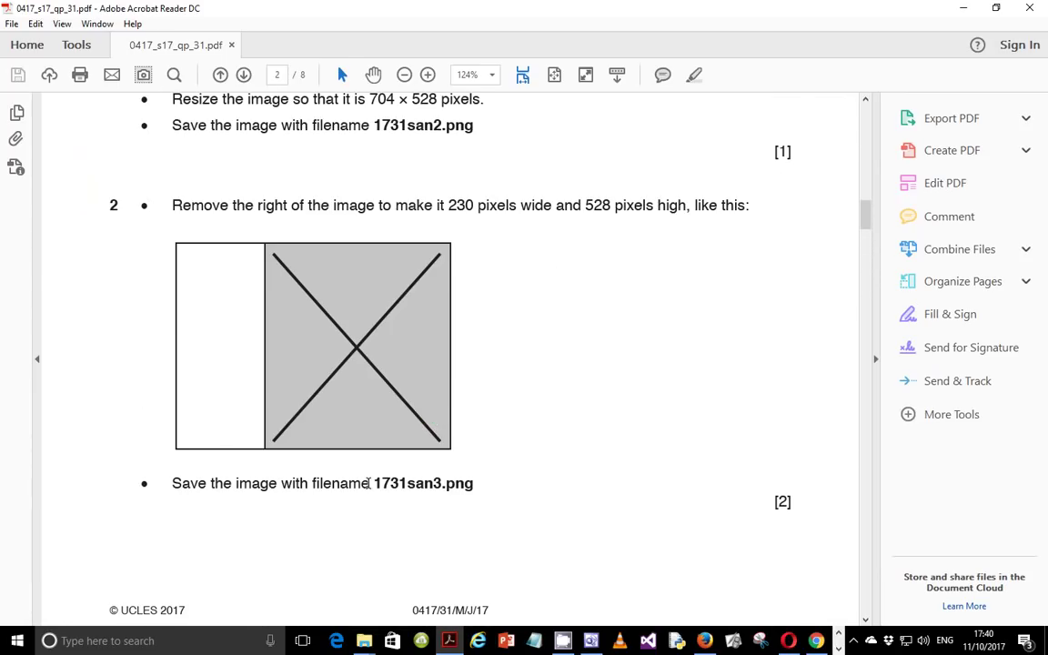
{"action": "left_click_drag", "start_coordinate": [370, 482], "coordinate": [473, 486]}
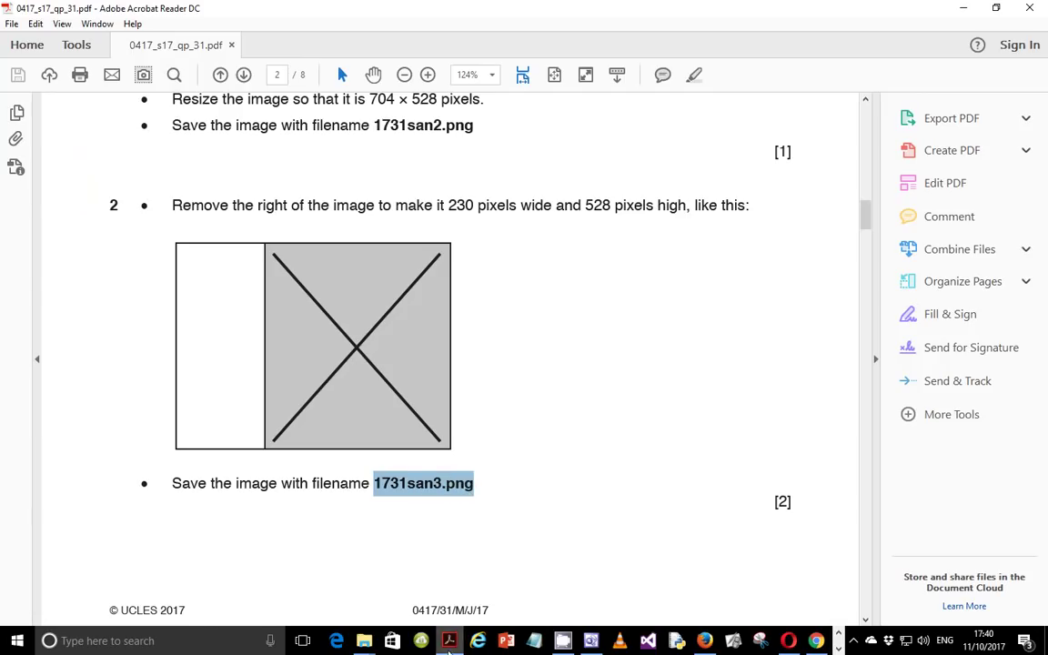
{"action": "left_click", "coordinate": [591, 640]}
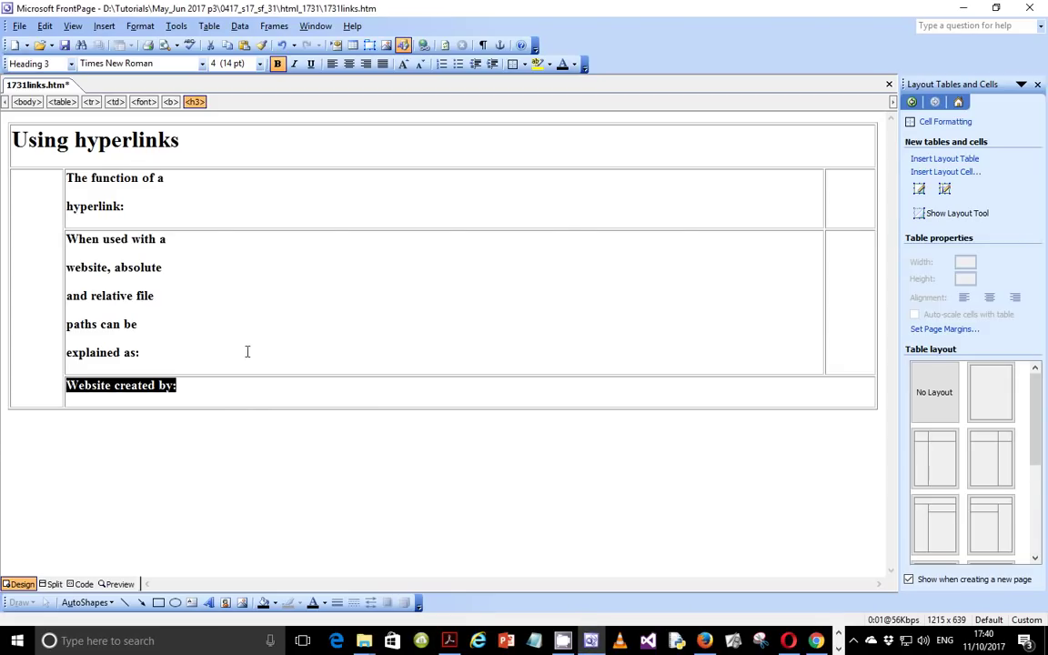
{"action": "left_click", "coordinate": [25, 189]}
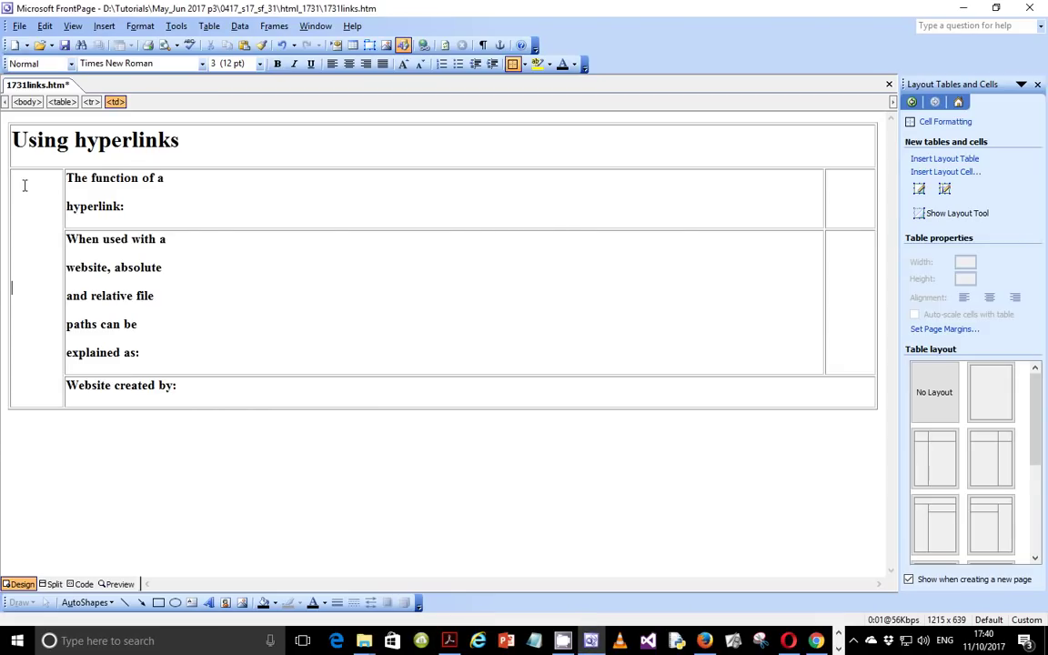
Step: Start inserting a picture from file and open Local Disk (D:) in File Explorer
{"action": "left_click", "coordinate": [386, 46]}
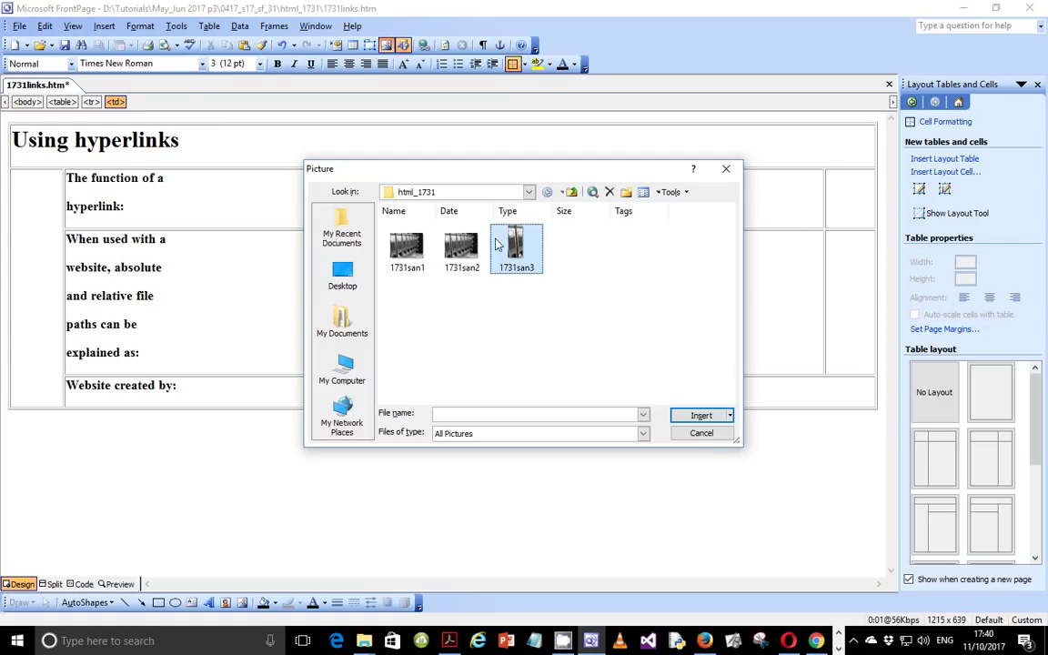
{"action": "left_click", "coordinate": [344, 372]}
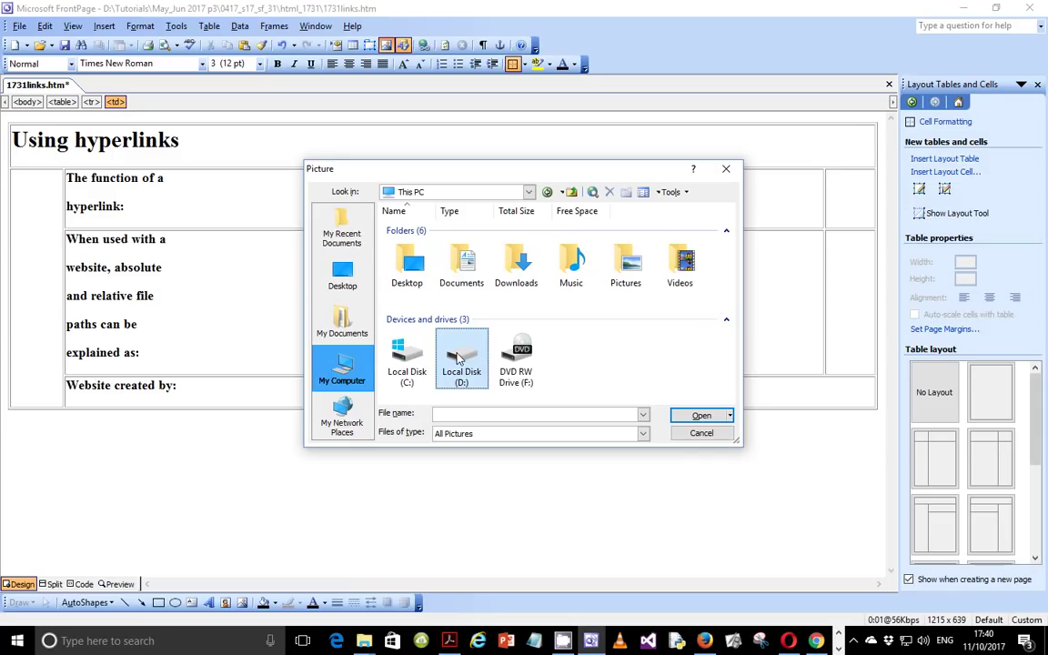
{"action": "double_click", "coordinate": [473, 373]}
{"action": "right_click", "coordinate": [473, 373]}
{"action": "left_click", "coordinate": [517, 89]}
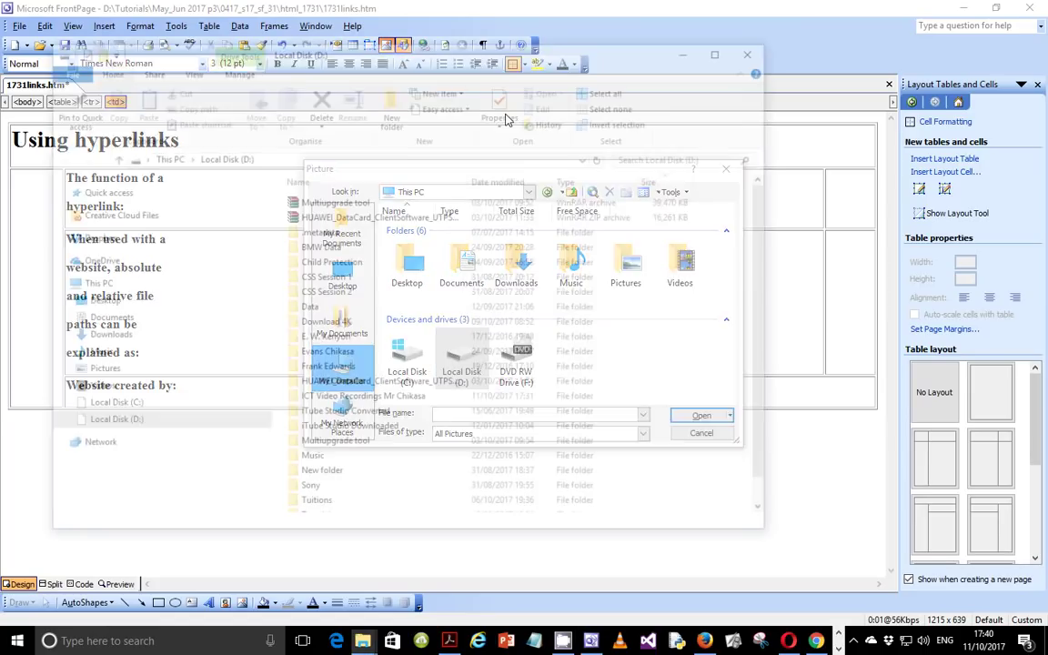
Step: Browse to Tutorials\May_Jun 2017 p3\0417_s17_sf_31\html_1731, confirm 1731san3 is 230 x 528, then close Explorer
{"action": "scroll", "coordinate": [339, 466], "scroll_direction": "down", "scroll_amount": 1}
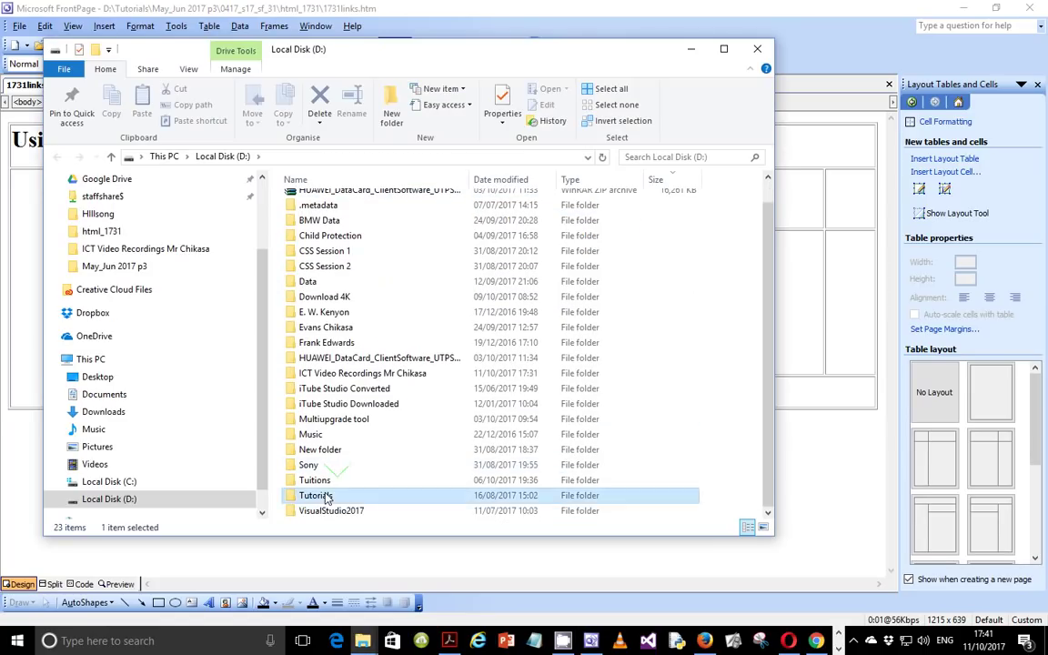
{"action": "double_click", "coordinate": [326, 498]}
{"action": "left_click", "coordinate": [351, 232]}
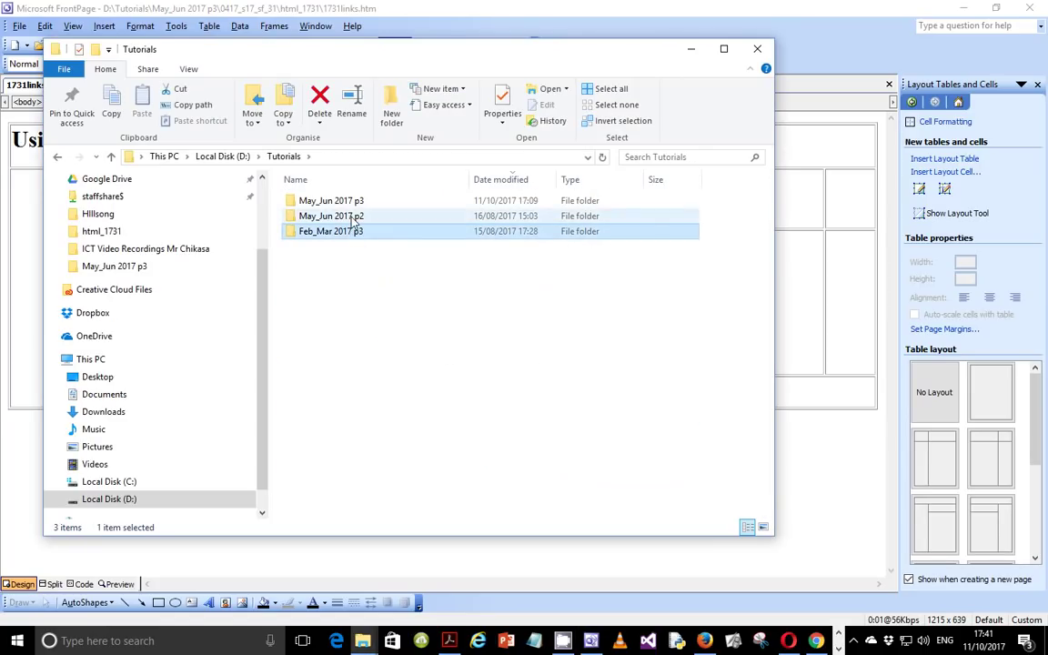
{"action": "double_click", "coordinate": [331, 201]}
{"action": "left_click", "coordinate": [345, 206]}
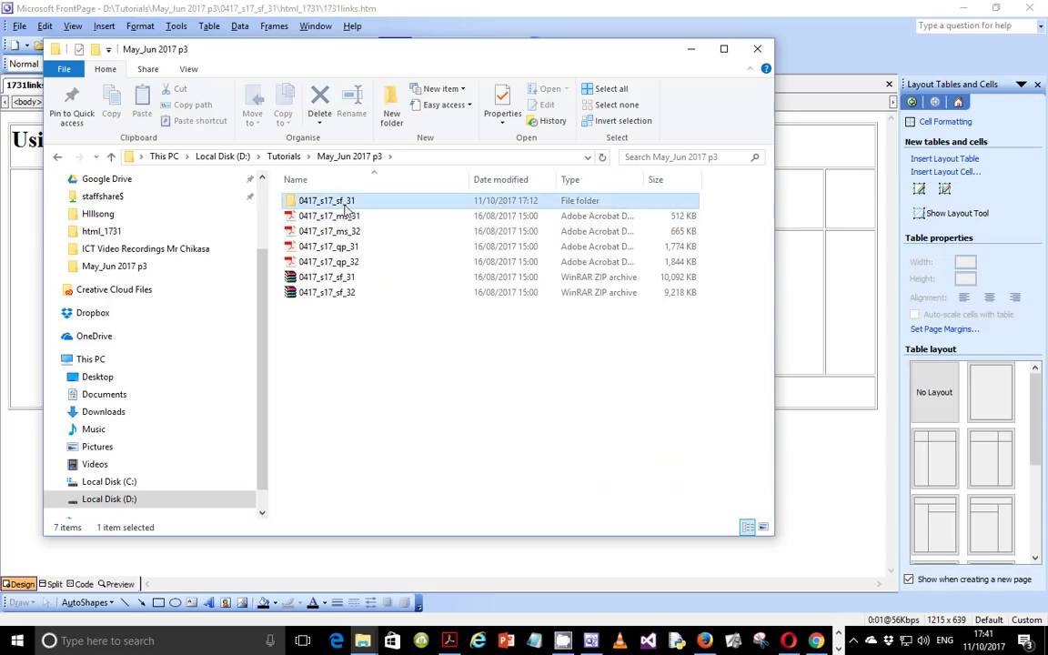
{"action": "double_click", "coordinate": [345, 207]}
{"action": "left_click", "coordinate": [340, 202]}
{"action": "double_click", "coordinate": [339, 202]}
{"action": "left_click", "coordinate": [348, 254]}
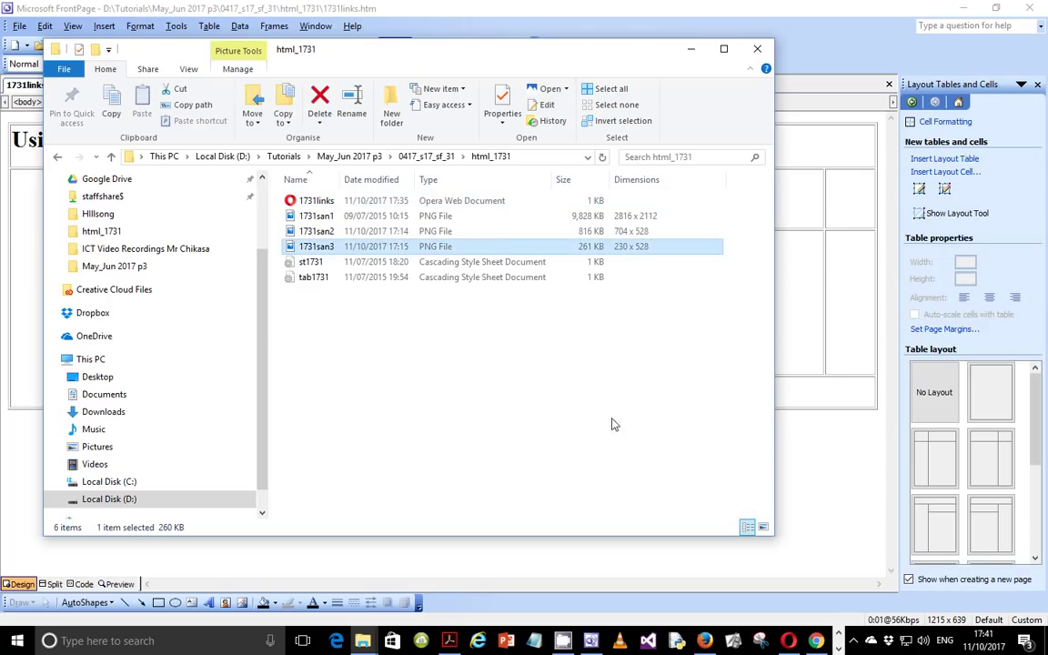
{"action": "double_click", "coordinate": [397, 252]}
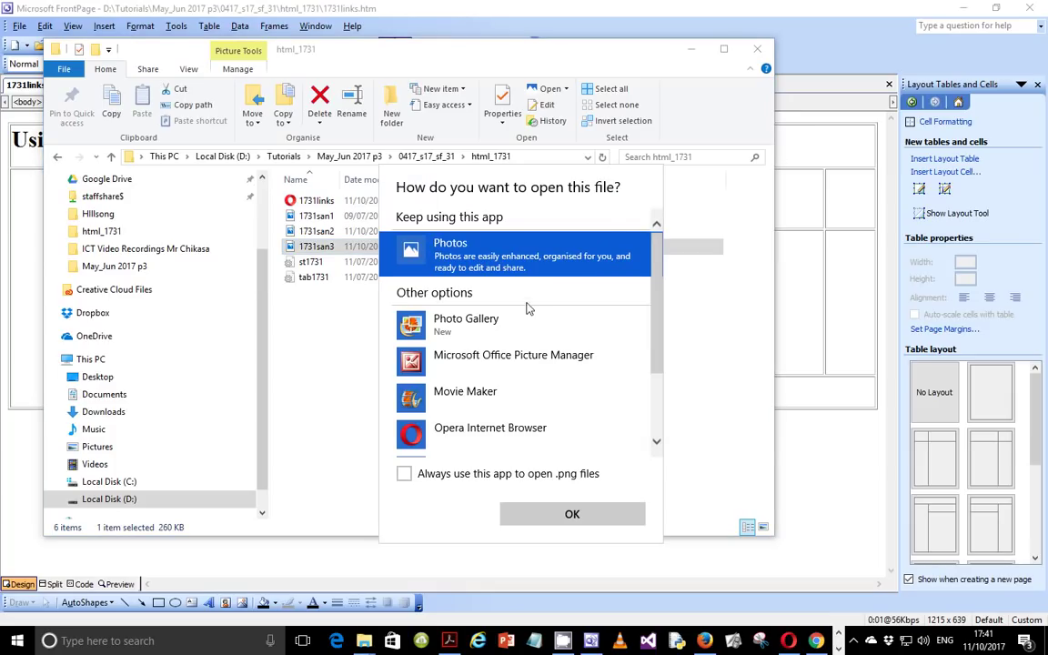
{"action": "left_click", "coordinate": [760, 51]}
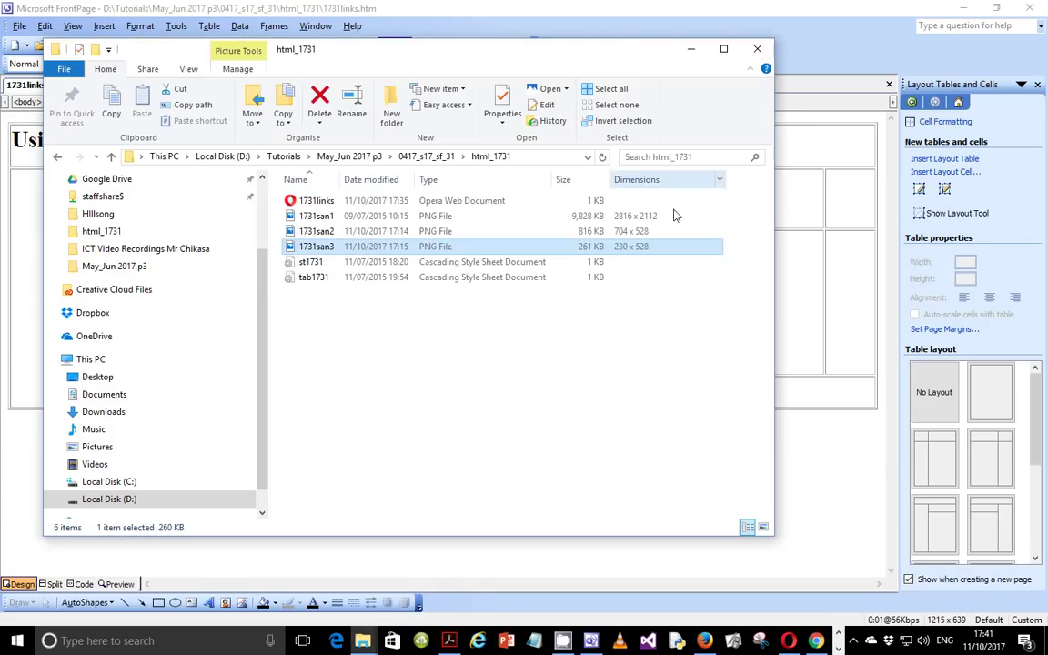
{"action": "left_click", "coordinate": [761, 51]}
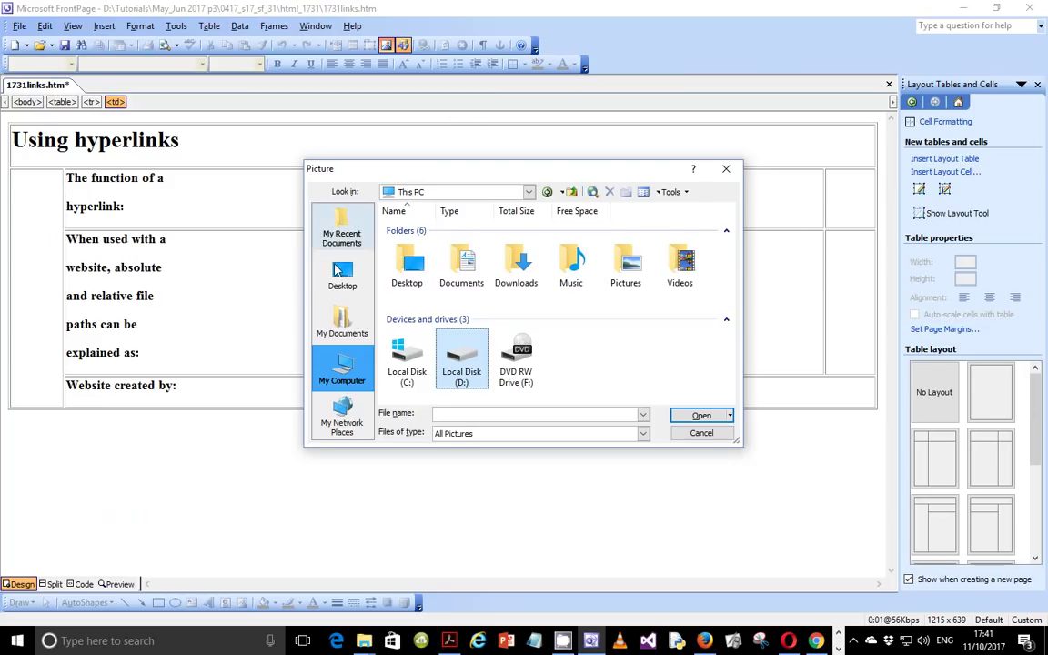
Step: Insert 1731san3 from D:\Tutorials\May_Jun 2017 p3\0417_s17_sf_31\html_1731 into the left cell
{"action": "right_click", "coordinate": [459, 368]}
{"action": "left_click", "coordinate": [459, 369]}
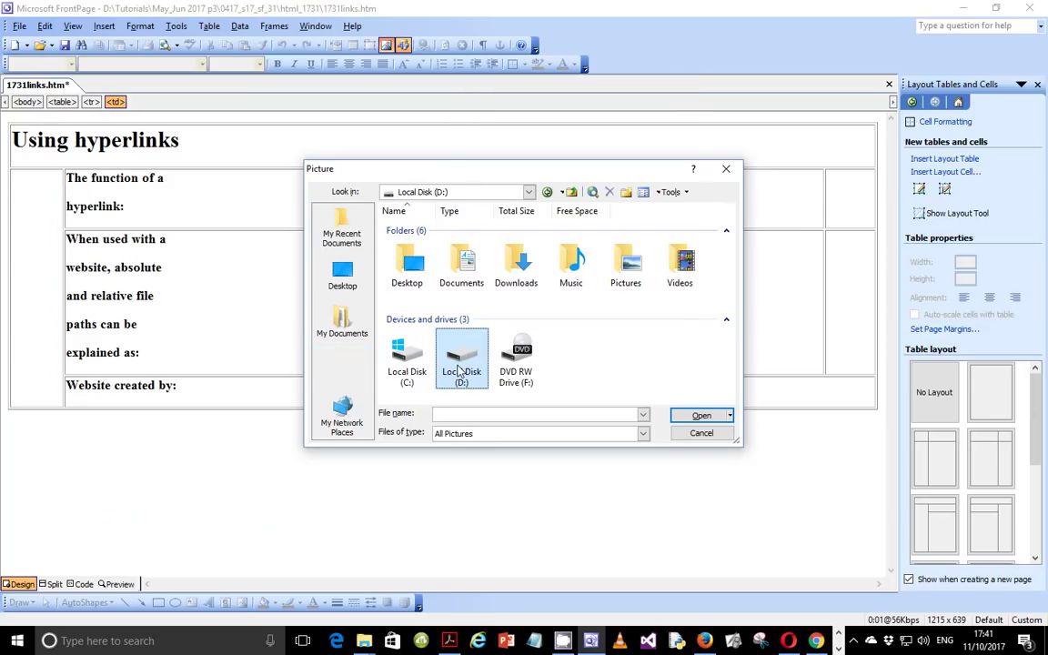
{"action": "double_click", "coordinate": [459, 368]}
{"action": "scroll", "coordinate": [605, 338], "scroll_direction": "down", "scroll_amount": 3}
{"action": "double_click", "coordinate": [461, 337]}
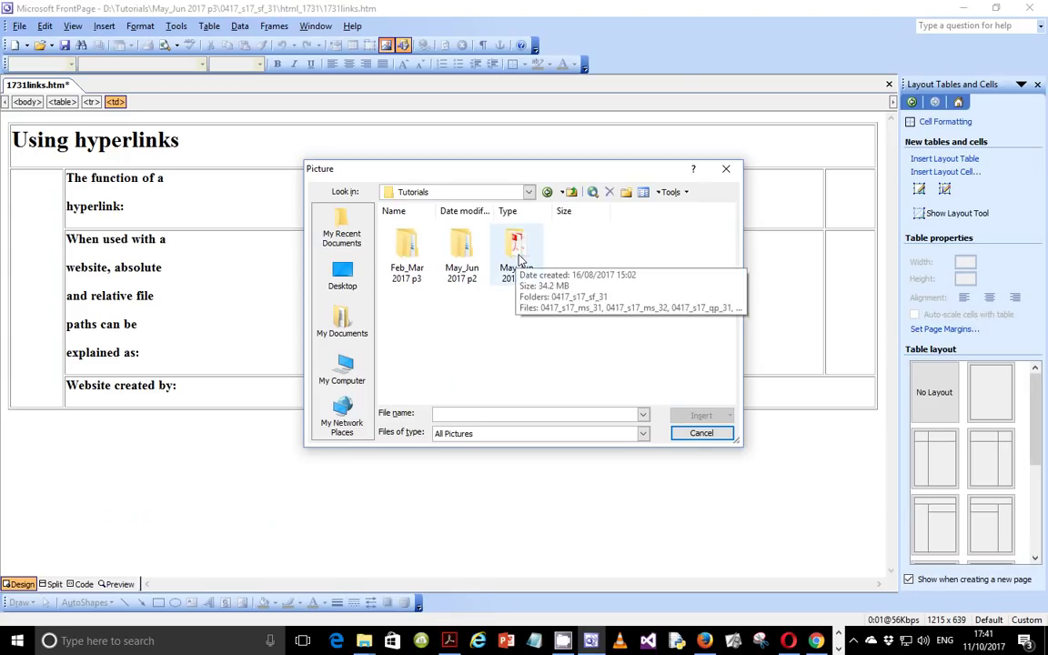
{"action": "left_click", "coordinate": [514, 257]}
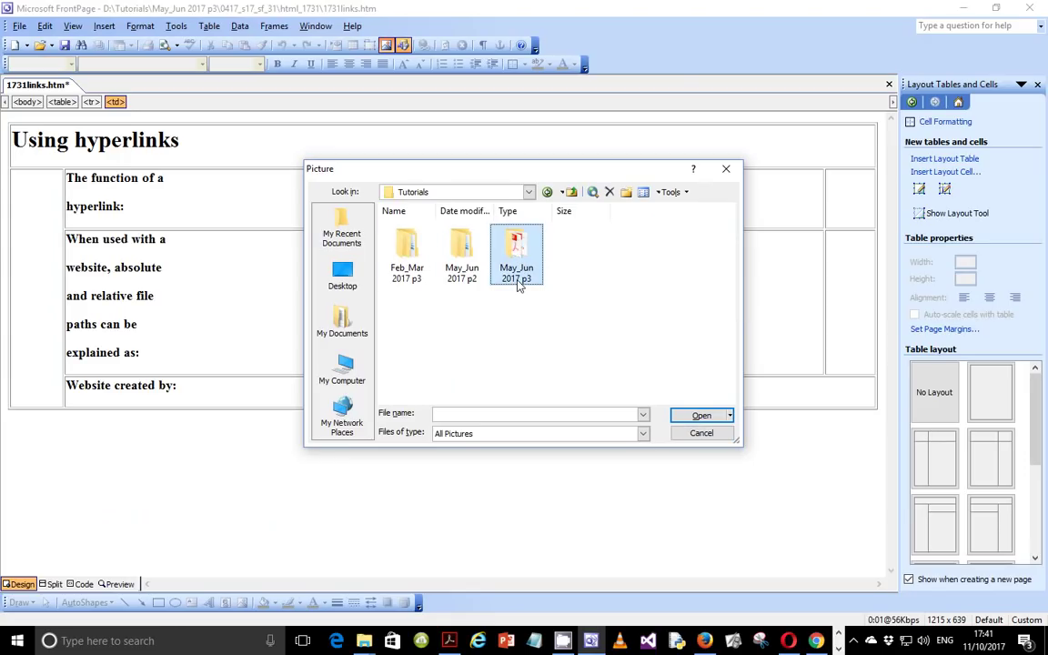
{"action": "double_click", "coordinate": [518, 251]}
{"action": "double_click", "coordinate": [412, 257]}
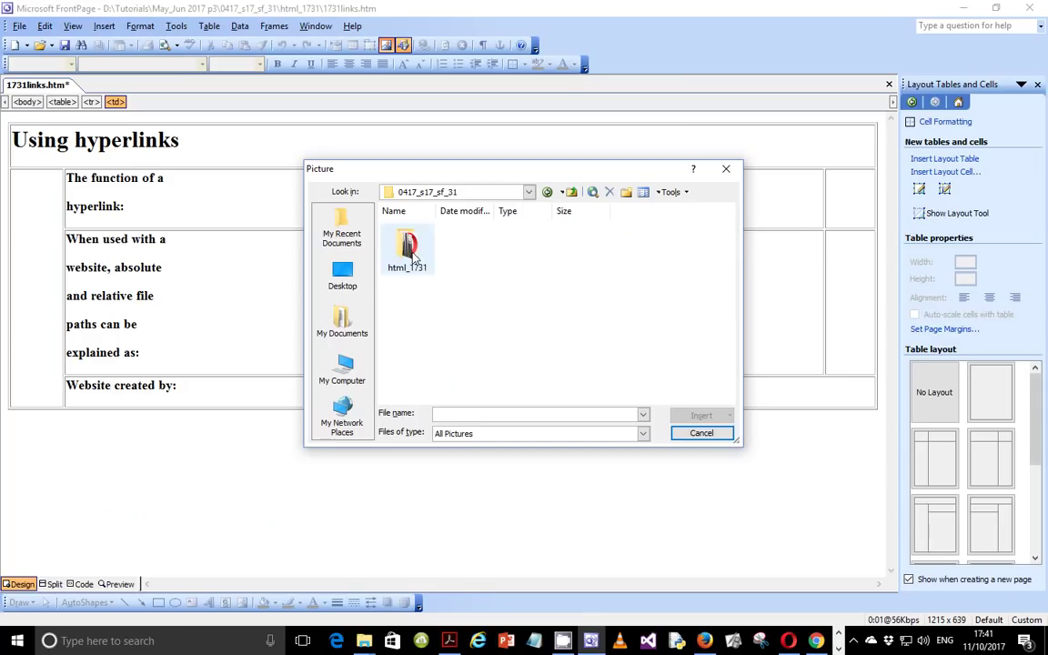
{"action": "double_click", "coordinate": [408, 251]}
{"action": "left_click", "coordinate": [518, 253]}
{"action": "double_click", "coordinate": [517, 249]}
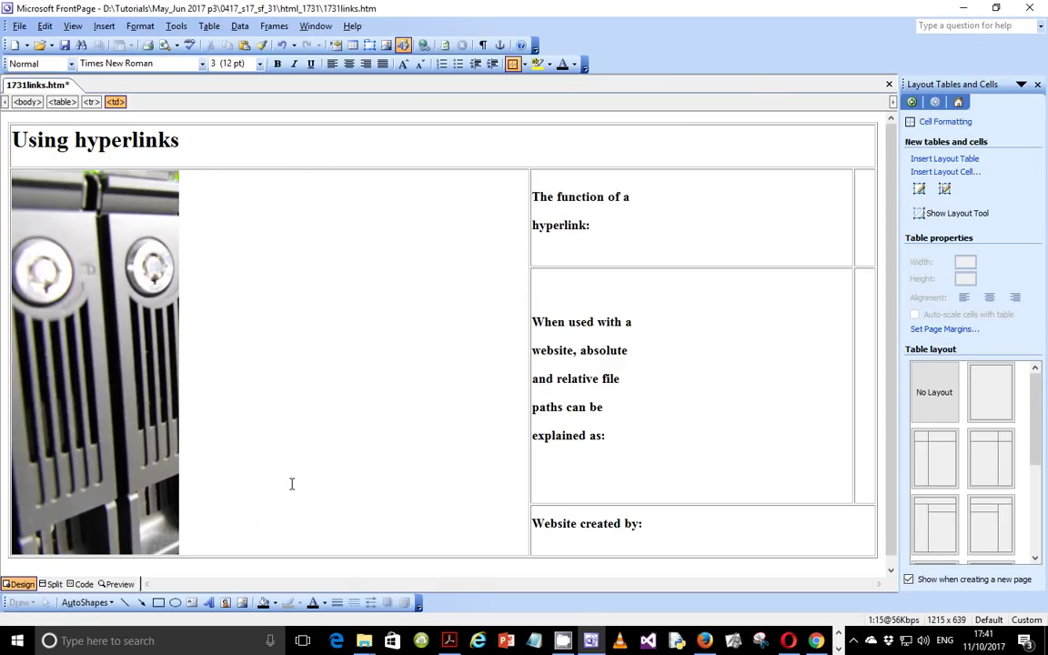
{"action": "scroll", "coordinate": [329, 484], "scroll_direction": "down", "scroll_amount": 1}
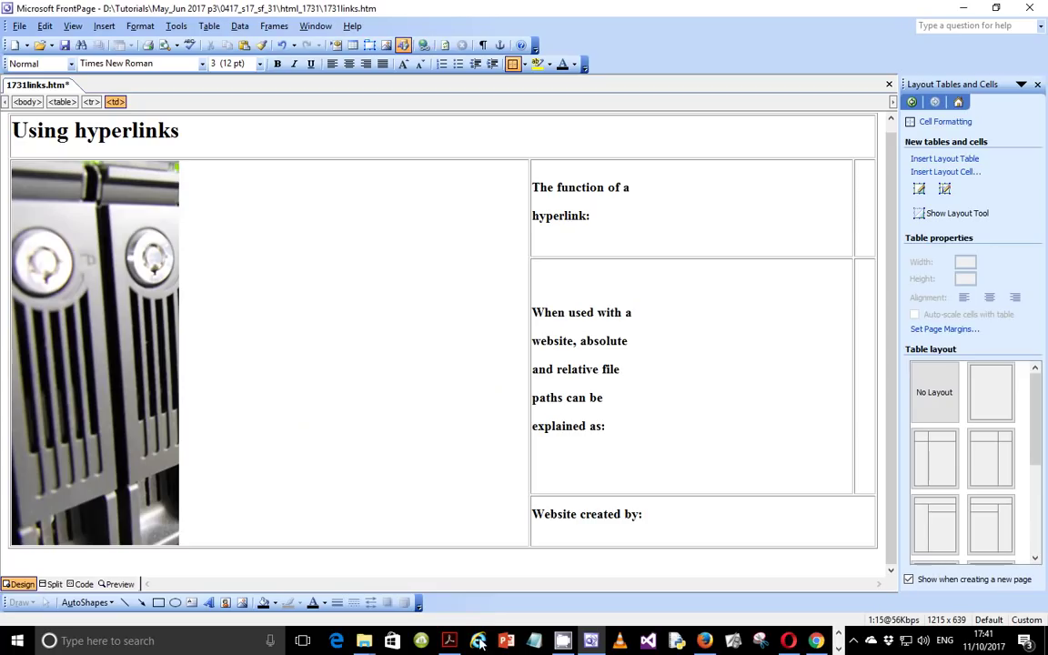
{"action": "mouse_move", "coordinate": [598, 645]}
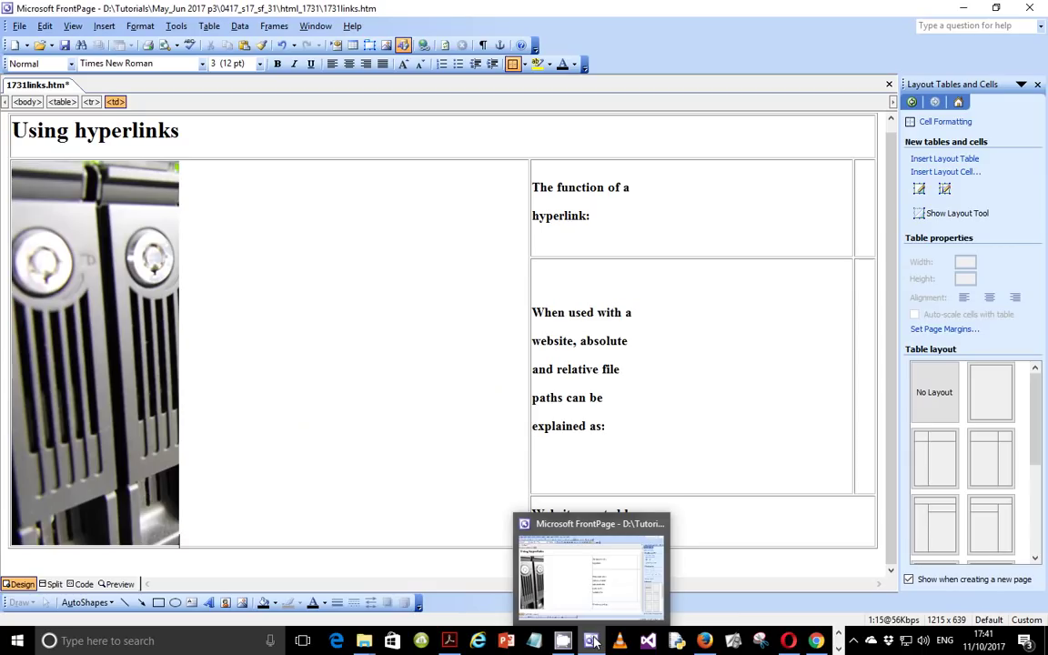
Step: Read the page 3 note requiring appropriate alternative text for the image, then return to the picture in FrontPage
{"action": "left_click", "coordinate": [593, 642]}
{"action": "scroll", "coordinate": [379, 510], "scroll_direction": "down", "scroll_amount": 5}
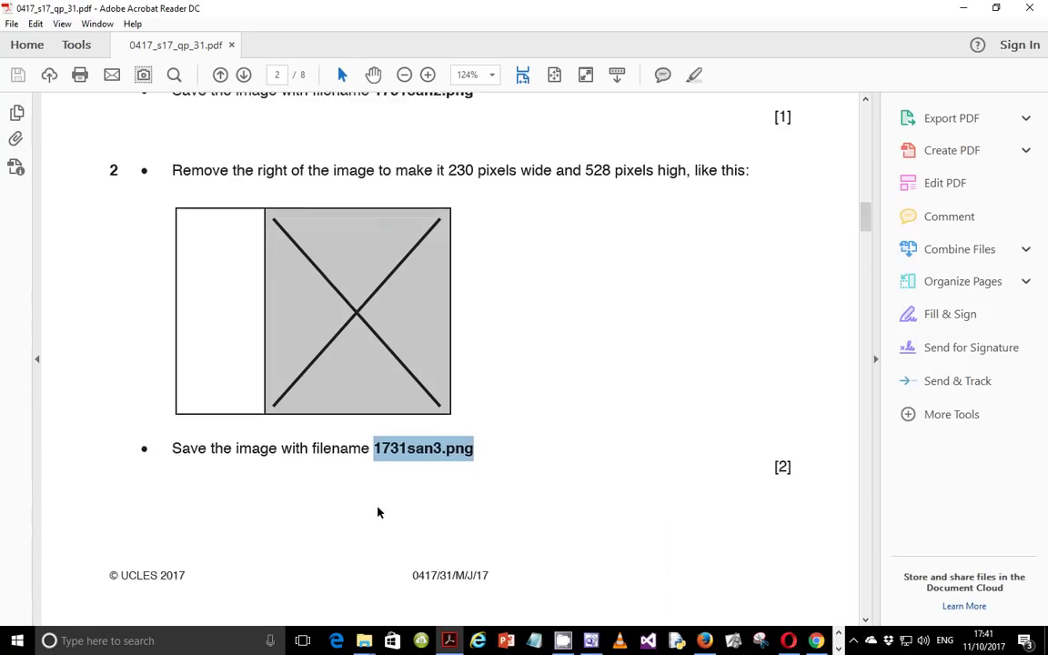
{"action": "scroll", "coordinate": [375, 502], "scroll_direction": "down", "scroll_amount": 8}
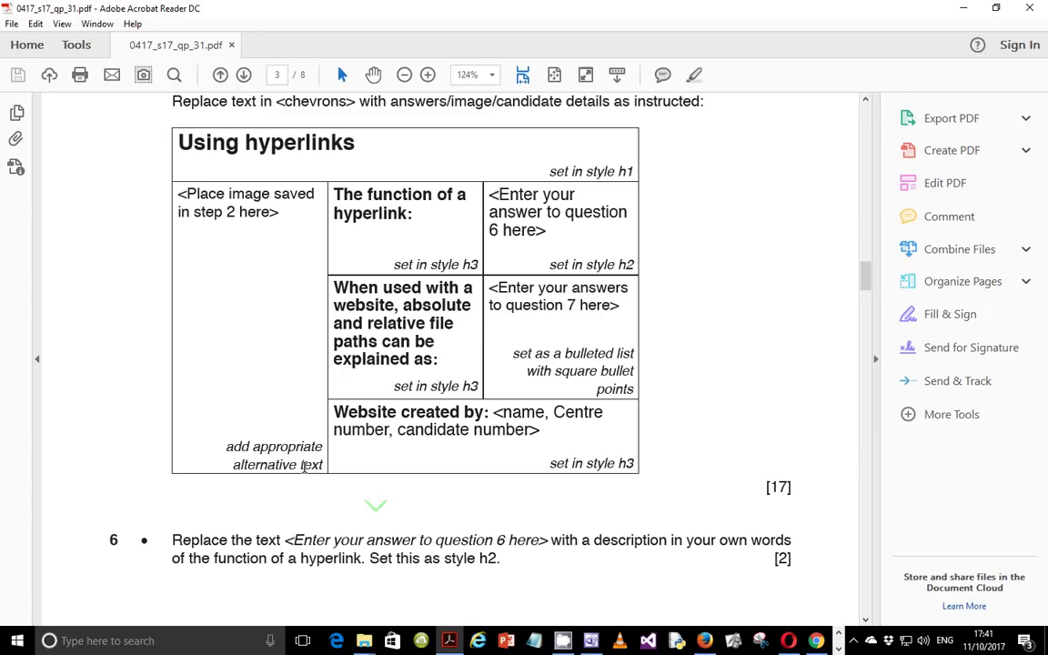
{"action": "left_click_drag", "start_coordinate": [221, 447], "coordinate": [323, 464]}
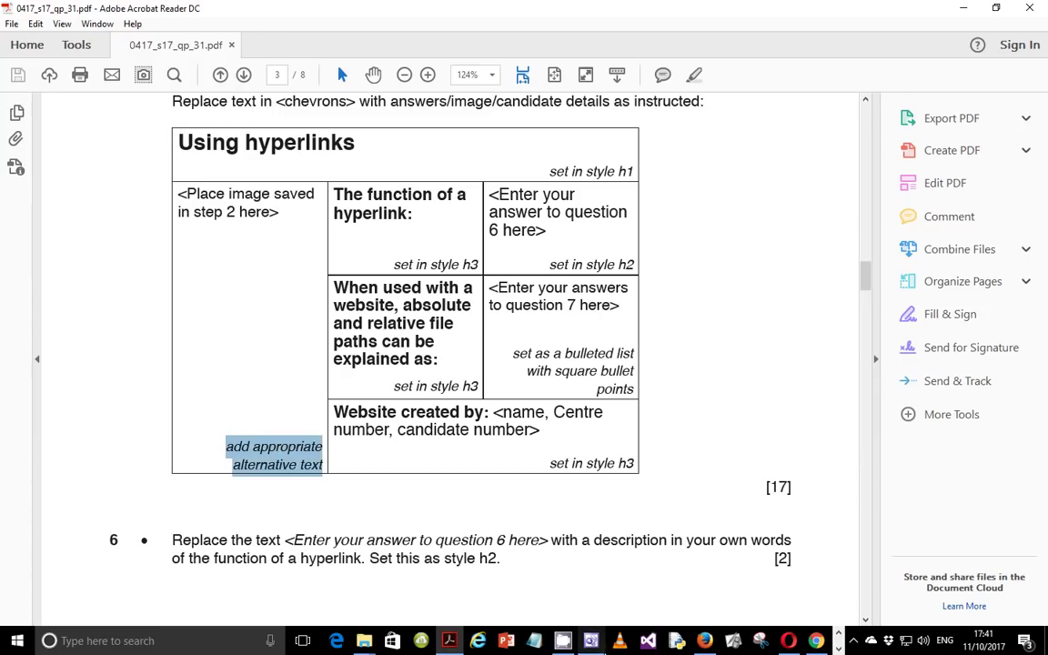
{"action": "left_click", "coordinate": [591, 640]}
{"action": "right_click", "coordinate": [111, 308]}
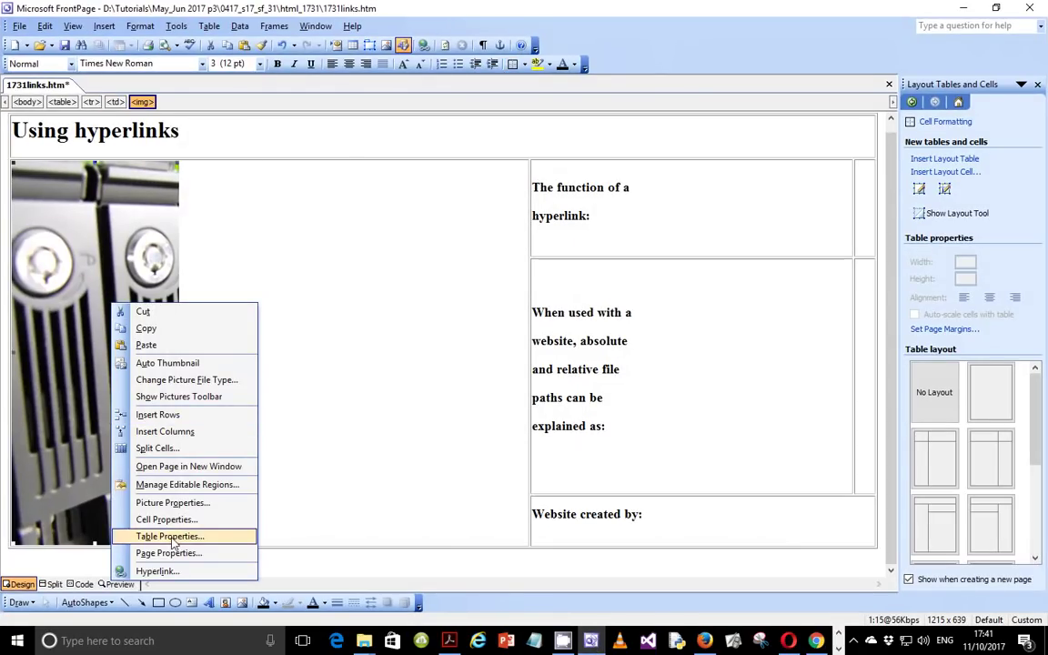
Step: Set the 1731san3 picture's alternative text to 'Image of company logo' in Picture Properties
{"action": "left_click", "coordinate": [173, 503]}
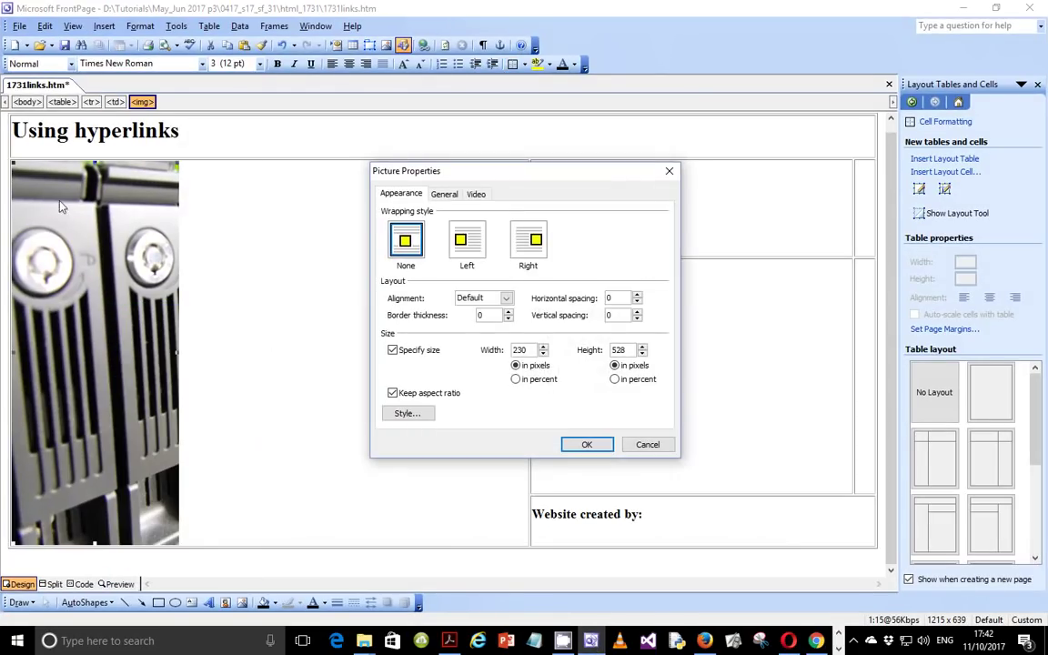
{"action": "left_click", "coordinate": [444, 194]}
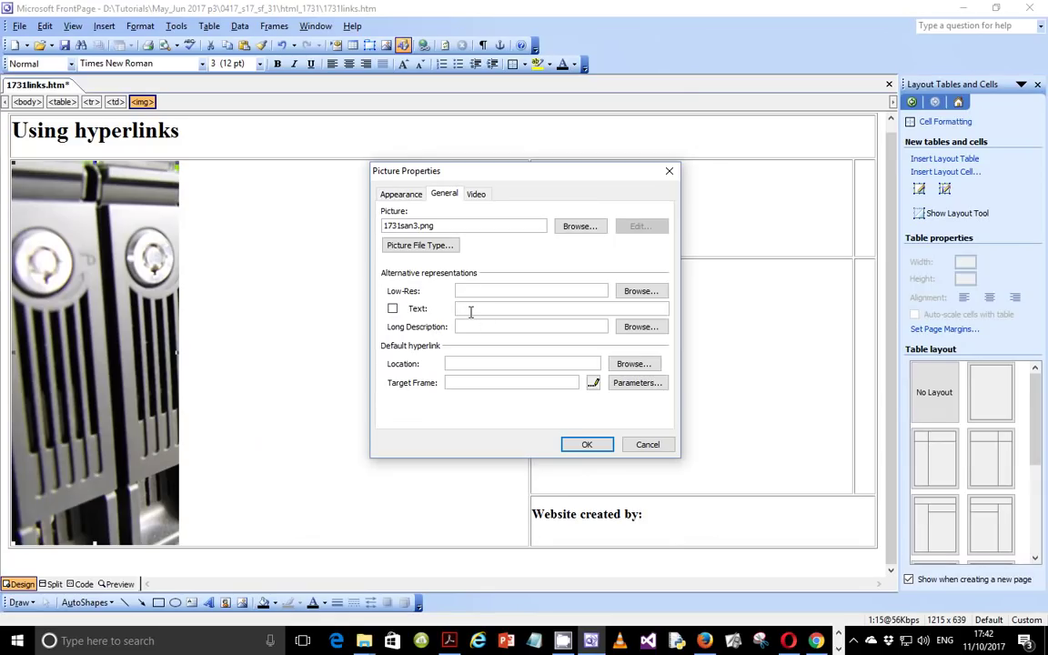
{"action": "type", "text": "Image of company logo"}
{"action": "left_click", "coordinate": [587, 444]}
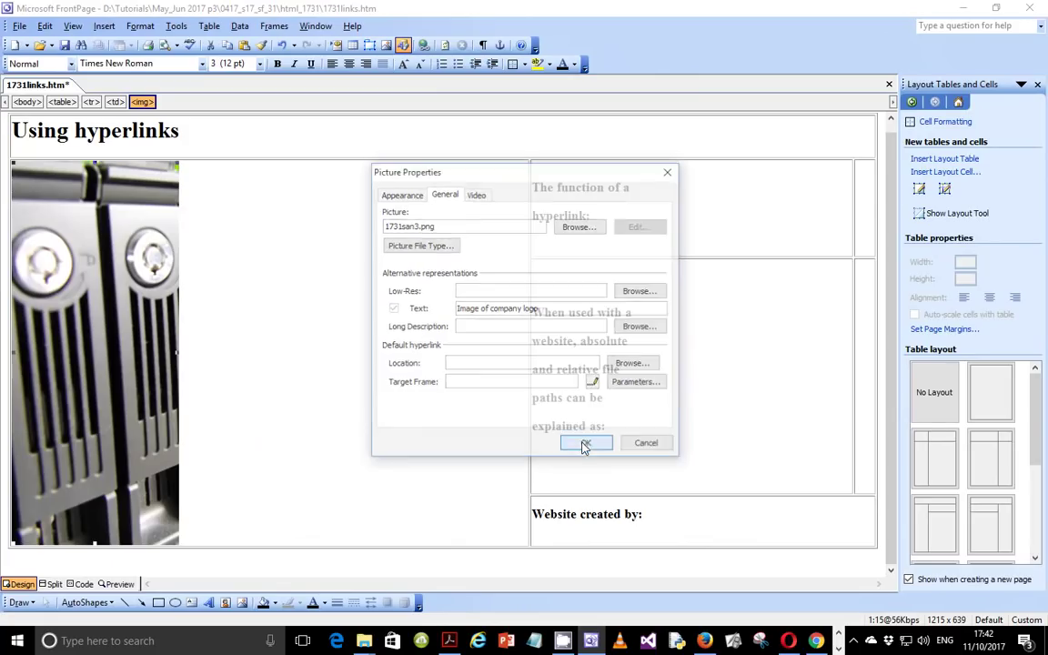
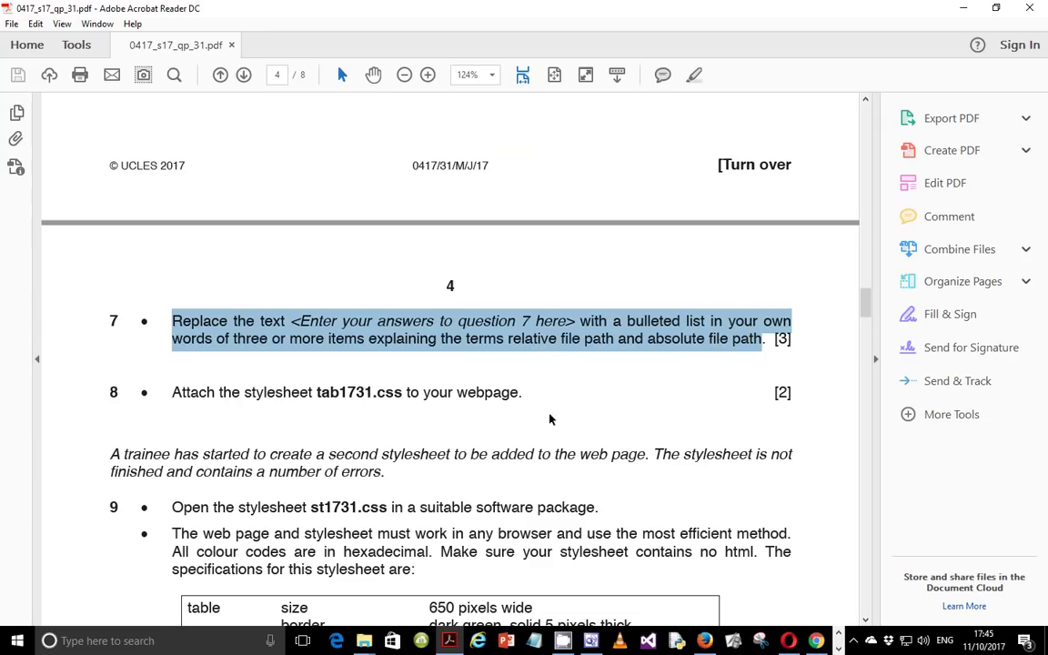
Step: Reread page 3's requirement for a bulleted list with square bullet points, then return to FrontPage
{"action": "scroll", "coordinate": [581, 356], "scroll_direction": "up", "scroll_amount": 1}
{"action": "scroll", "coordinate": [581, 356], "scroll_direction": "up", "scroll_amount": 5}
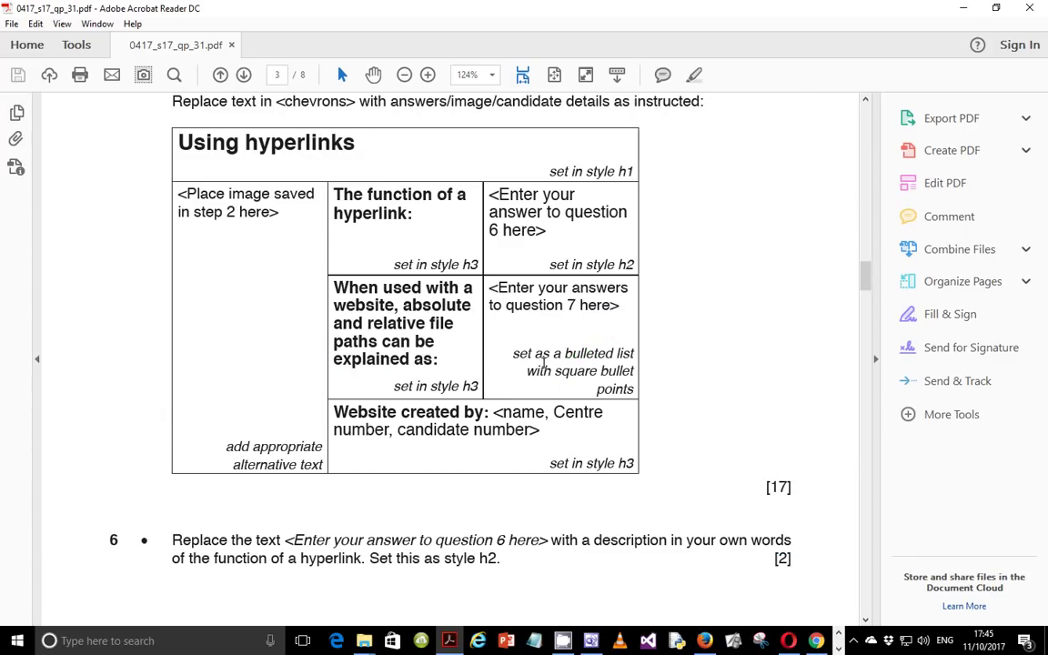
{"action": "left_click_drag", "start_coordinate": [513, 354], "coordinate": [626, 355]}
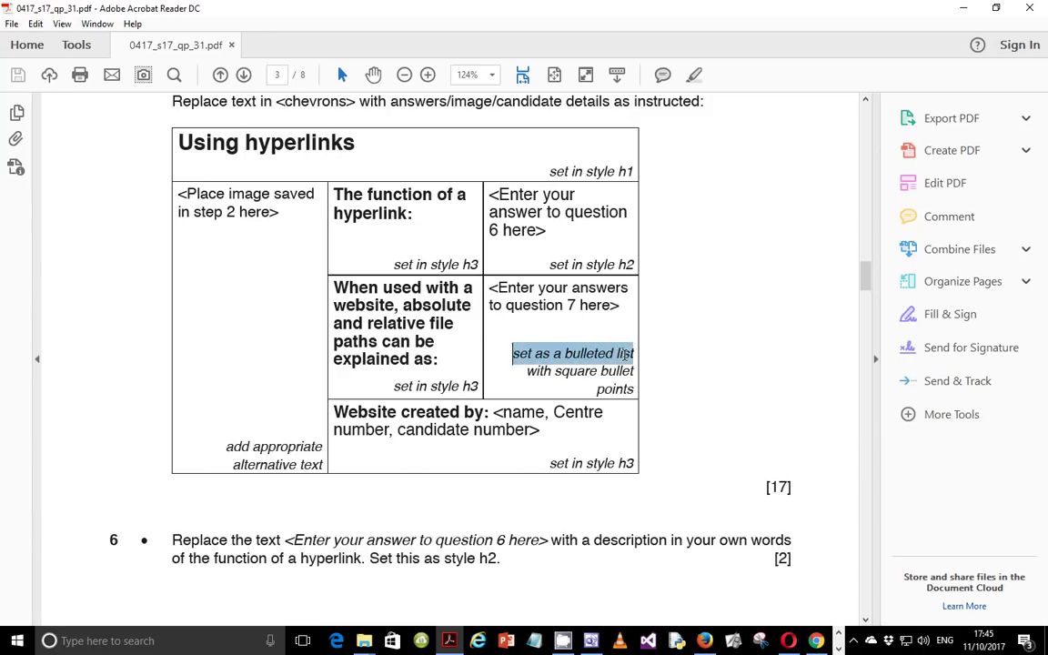
{"action": "left_click_drag", "start_coordinate": [526, 372], "coordinate": [625, 389]}
{"action": "left_click", "coordinate": [583, 353]}
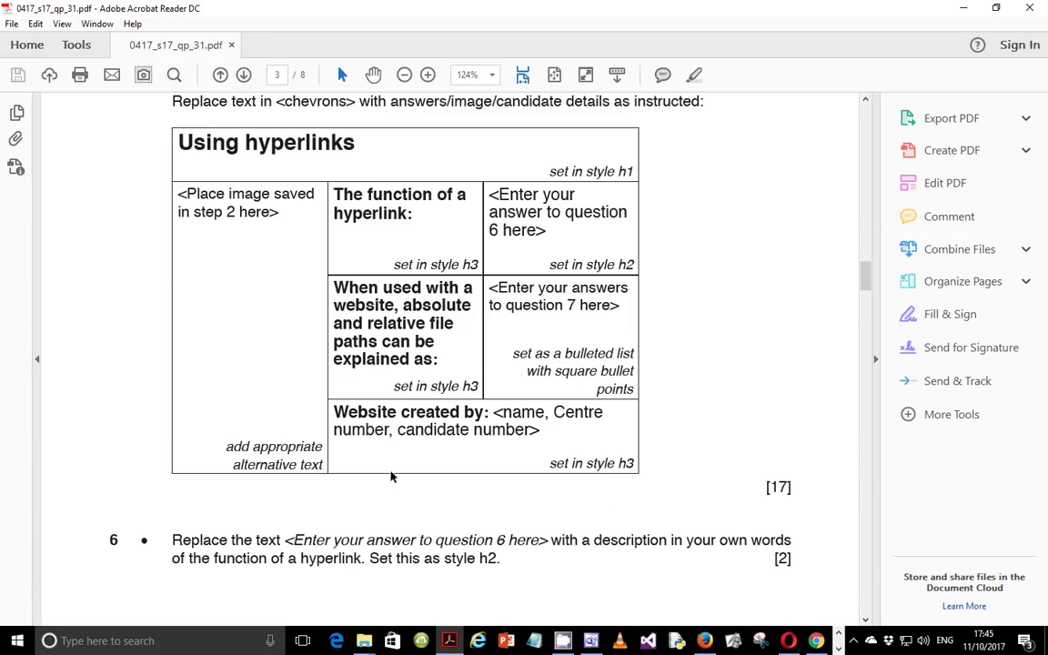
{"action": "left_click", "coordinate": [563, 641]}
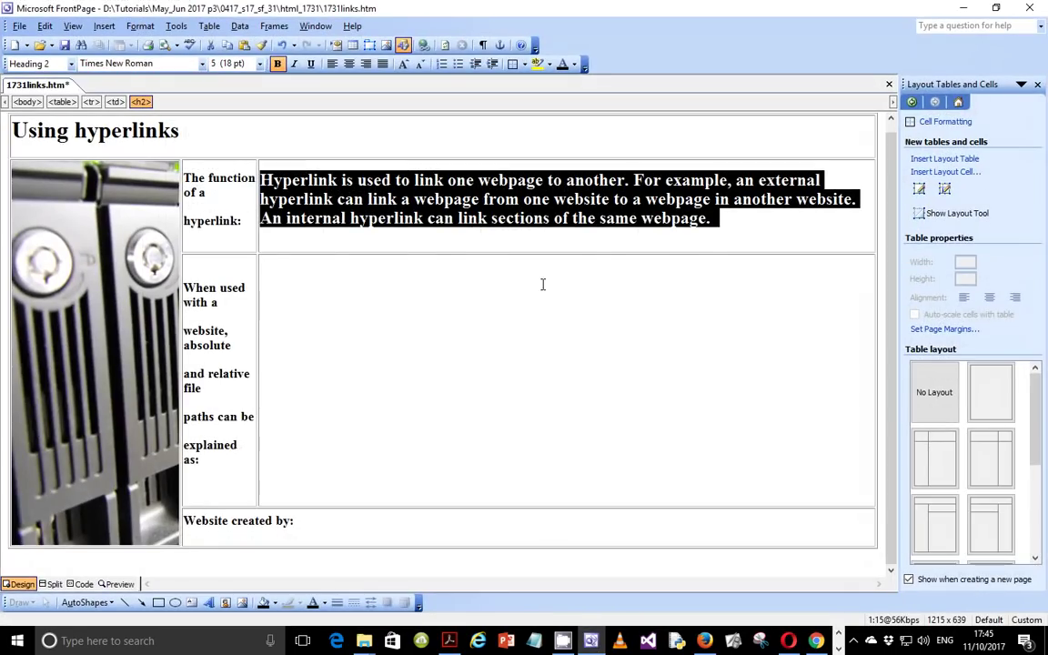
Step: Bring the html_1731 File Explorer window up alongside the FrontPage page
{"action": "left_click", "coordinate": [614, 240]}
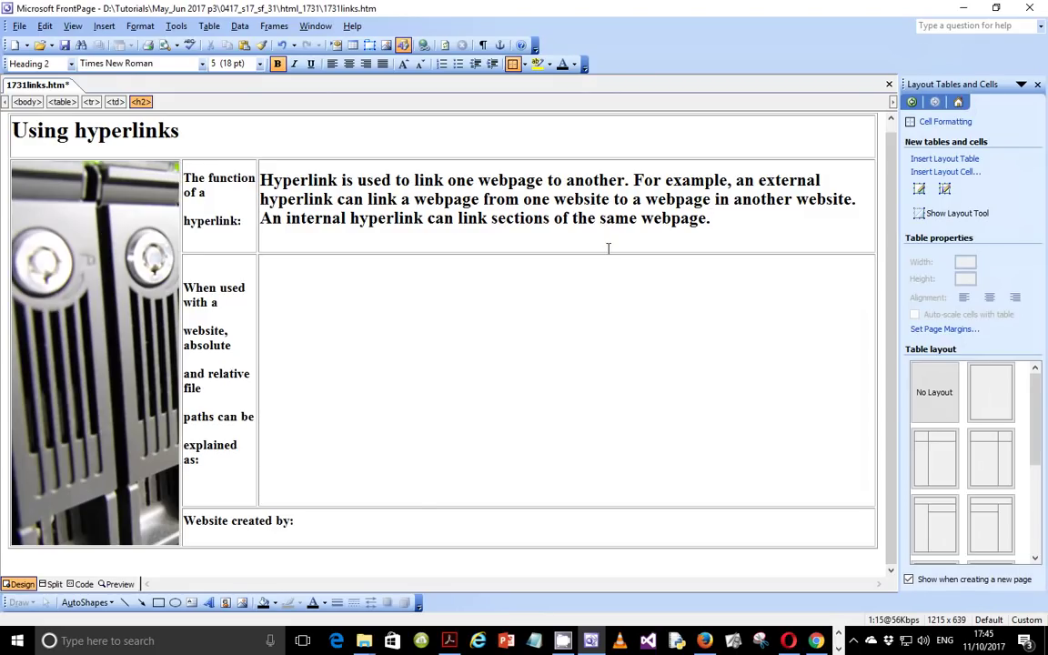
{"action": "left_click", "coordinate": [363, 640]}
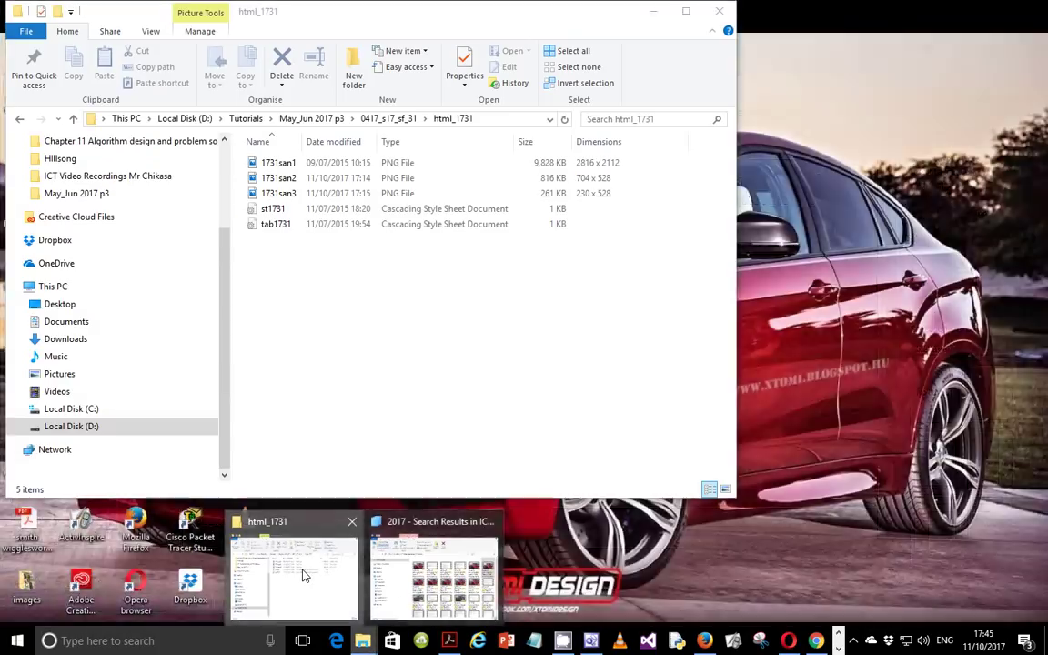
{"action": "left_click", "coordinate": [292, 575]}
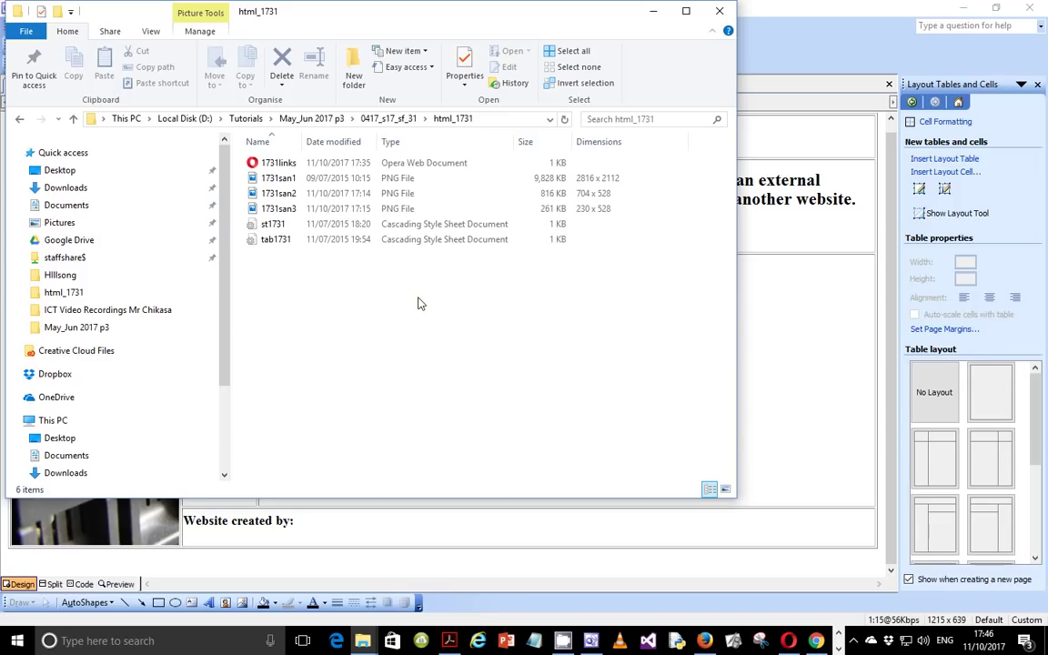
Step: Open 1731san1.png through its full D:\Tutorials html_1731 path in the address bar
{"action": "left_click", "coordinate": [266, 178]}
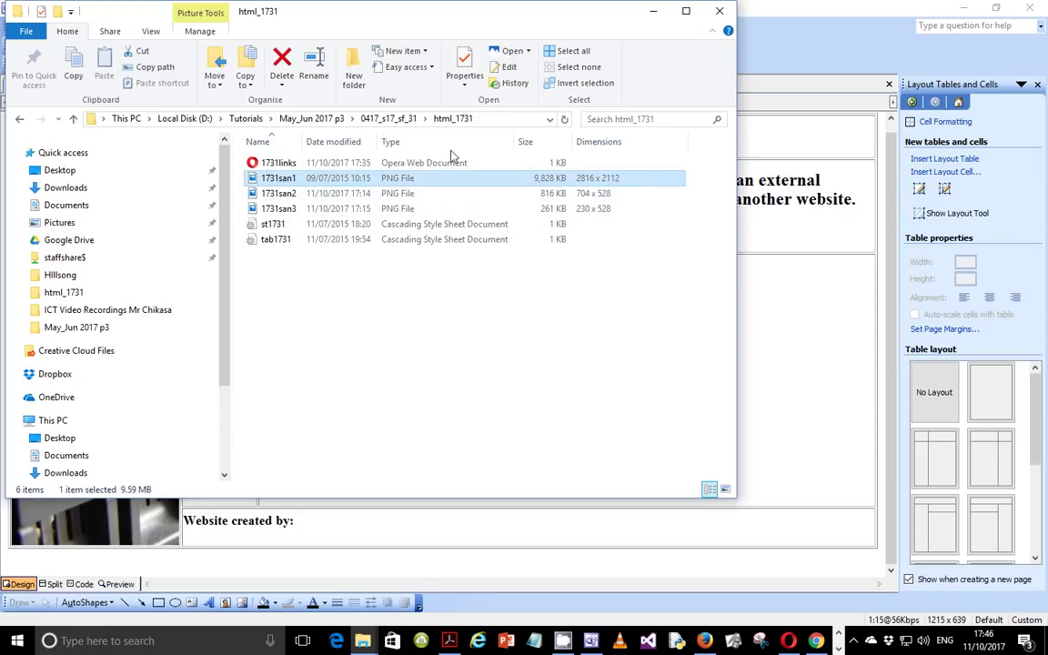
{"action": "left_click", "coordinate": [500, 122]}
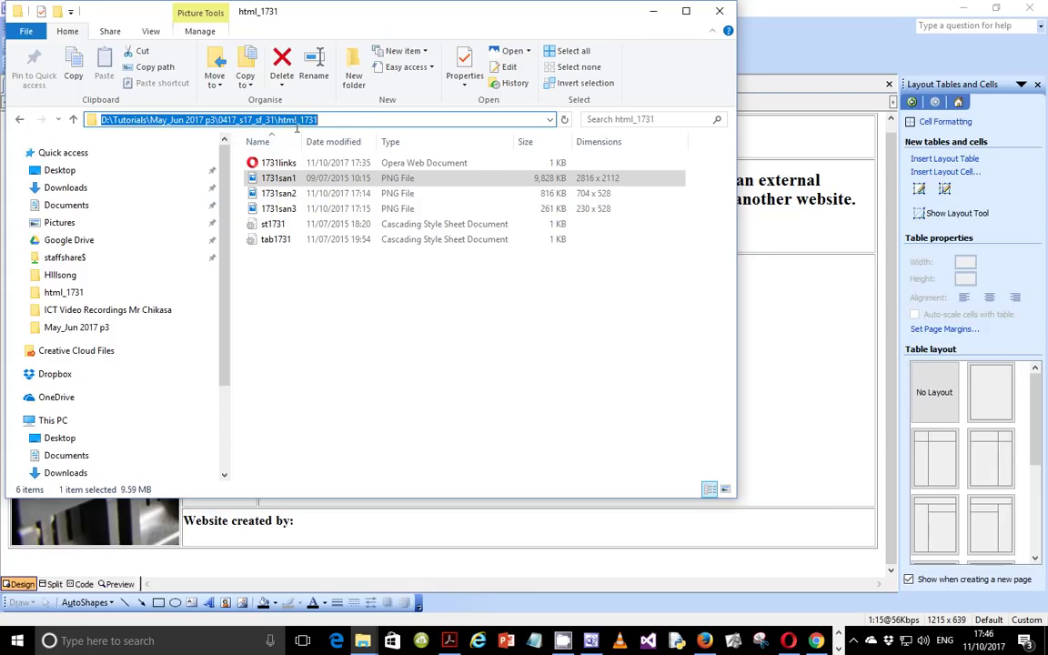
{"action": "left_click_drag", "start_coordinate": [317, 119], "coordinate": [288, 119]}
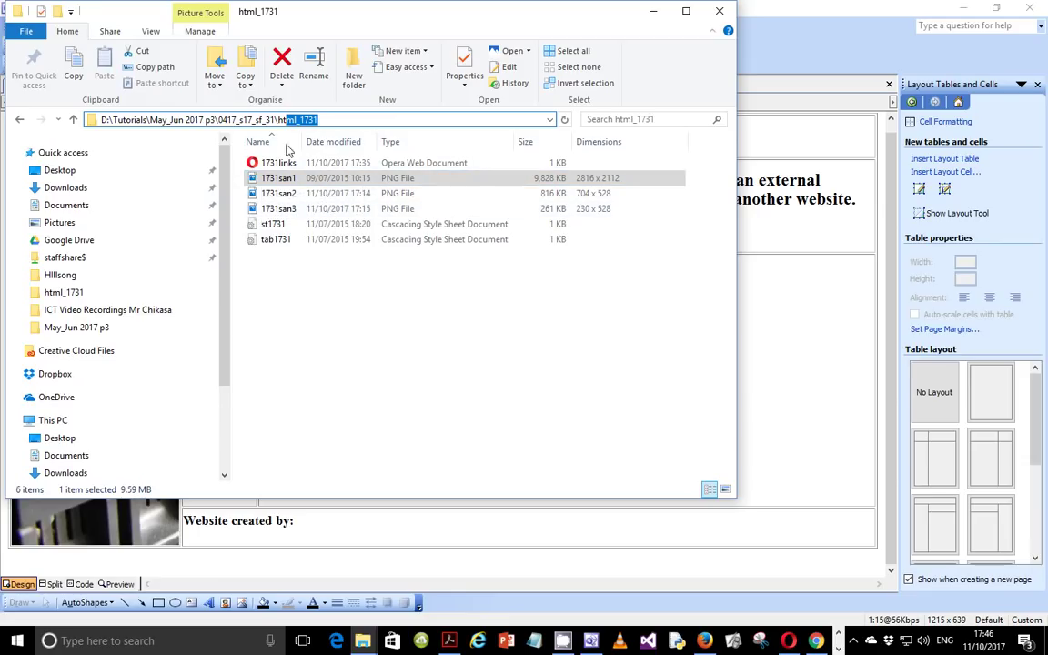
{"action": "left_click_drag", "start_coordinate": [333, 124], "coordinate": [101, 125]}
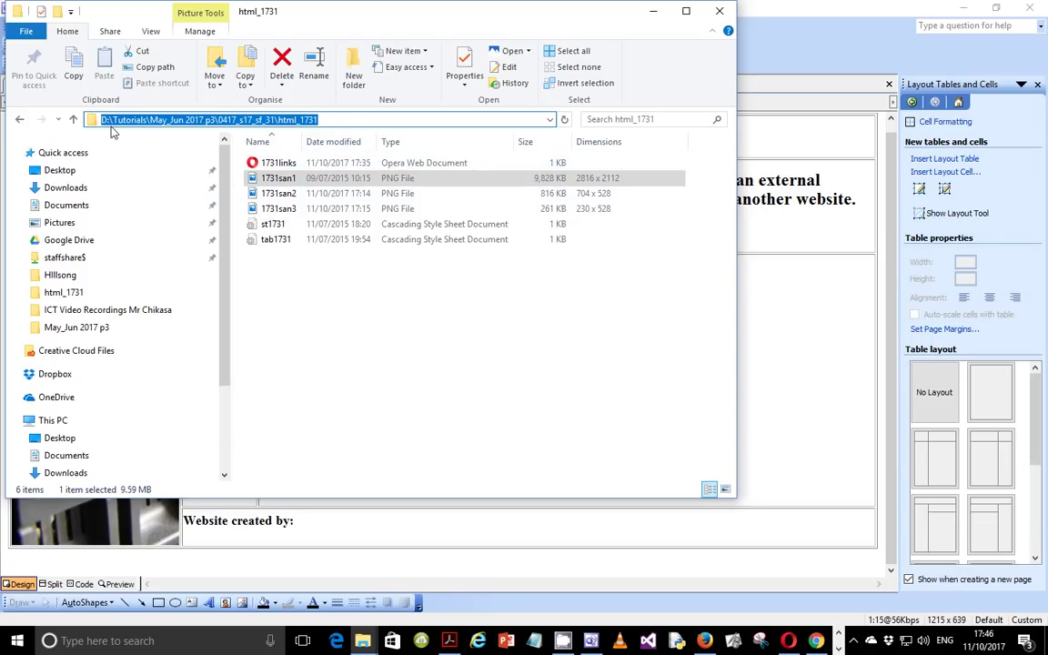
{"action": "left_click", "coordinate": [325, 121]}
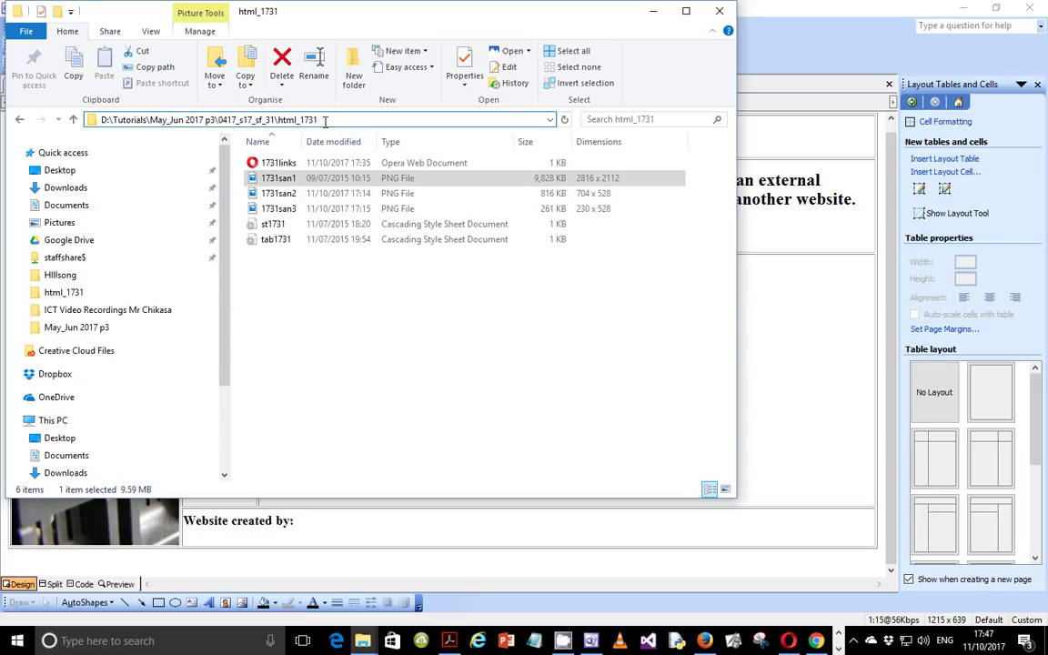
{"action": "type", "text": "\\"}
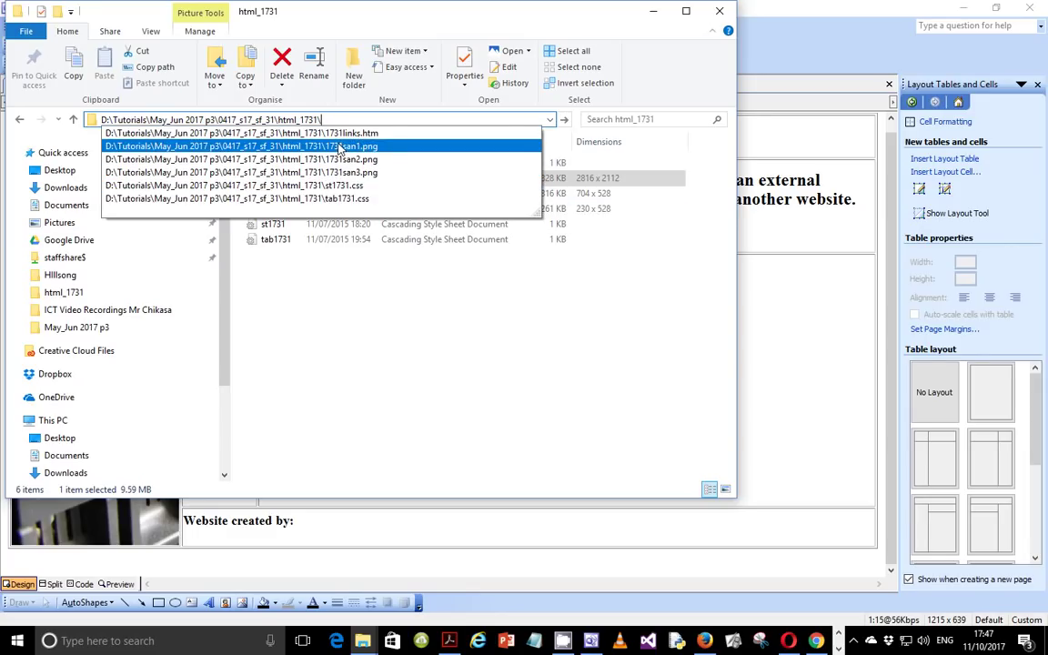
{"action": "left_click", "coordinate": [340, 146]}
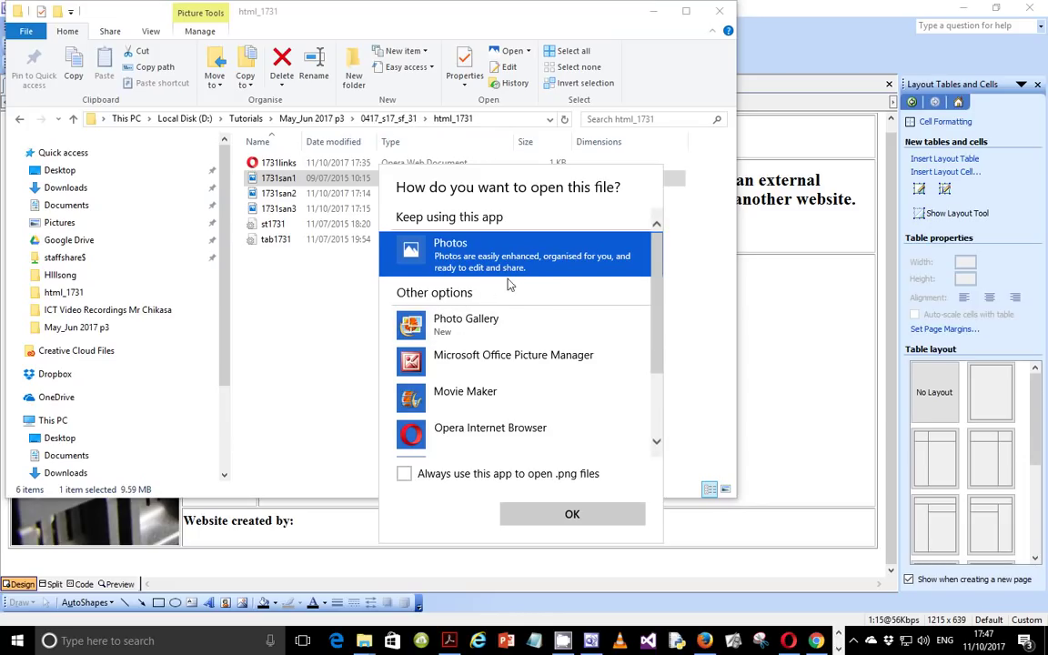
Step: Dismiss the app chooser for 1731san1.png and close the html_1731 folder window
{"action": "left_click", "coordinate": [716, 305]}
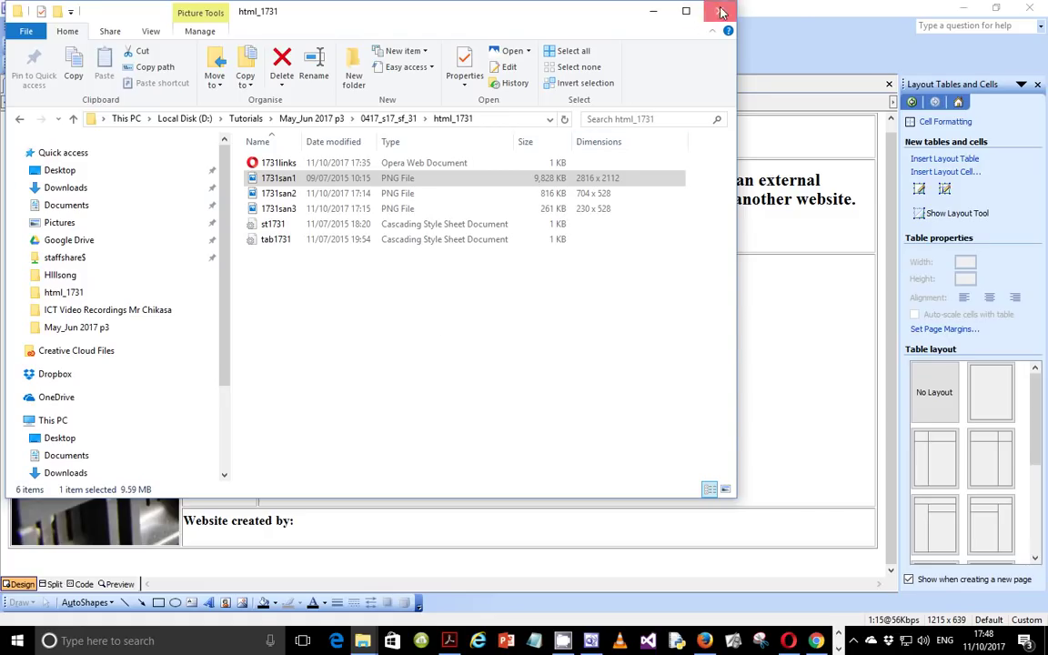
{"action": "left_click", "coordinate": [653, 10]}
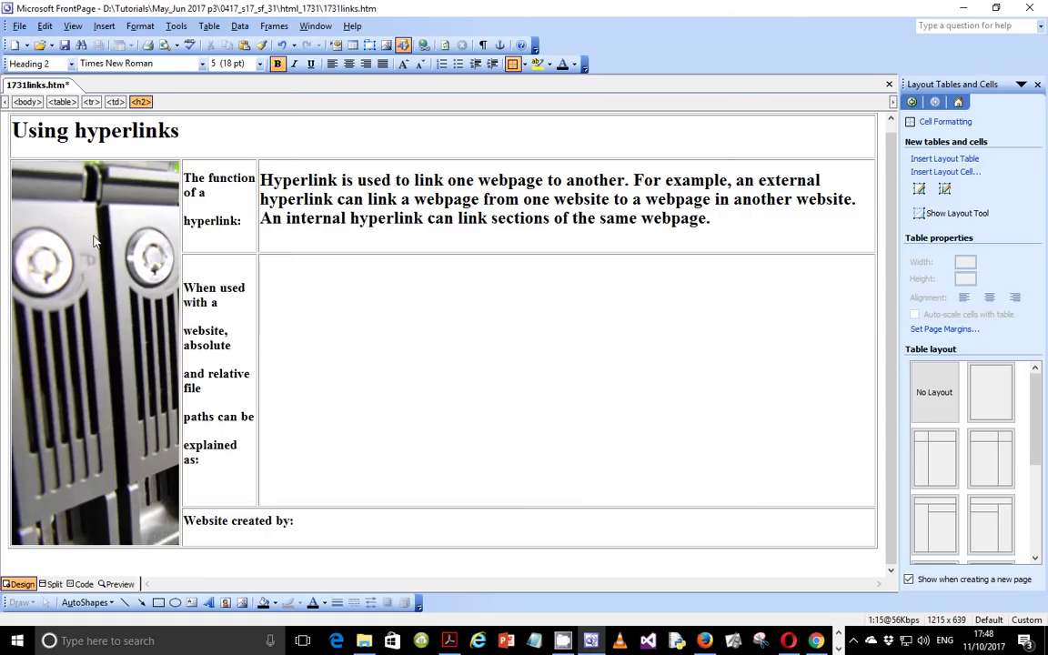
Step: In Code view, highlight the picture's relative file name 1731san3.png in the img src
{"action": "right_click", "coordinate": [80, 213]}
{"action": "left_click", "coordinate": [79, 212]}
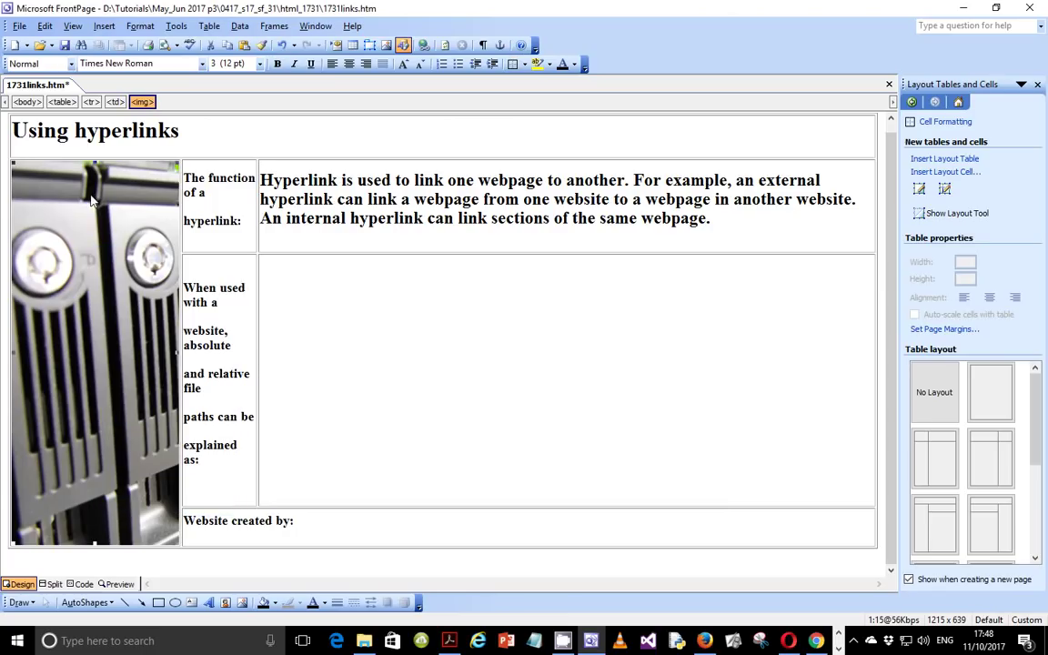
{"action": "left_click", "coordinate": [80, 584]}
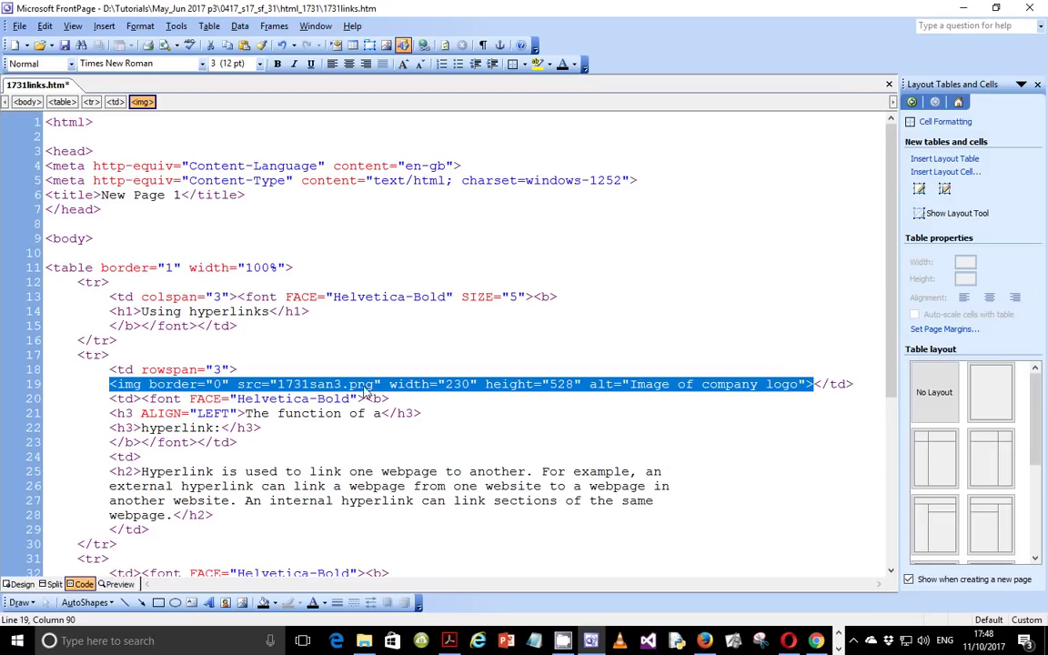
{"action": "left_click", "coordinate": [279, 383]}
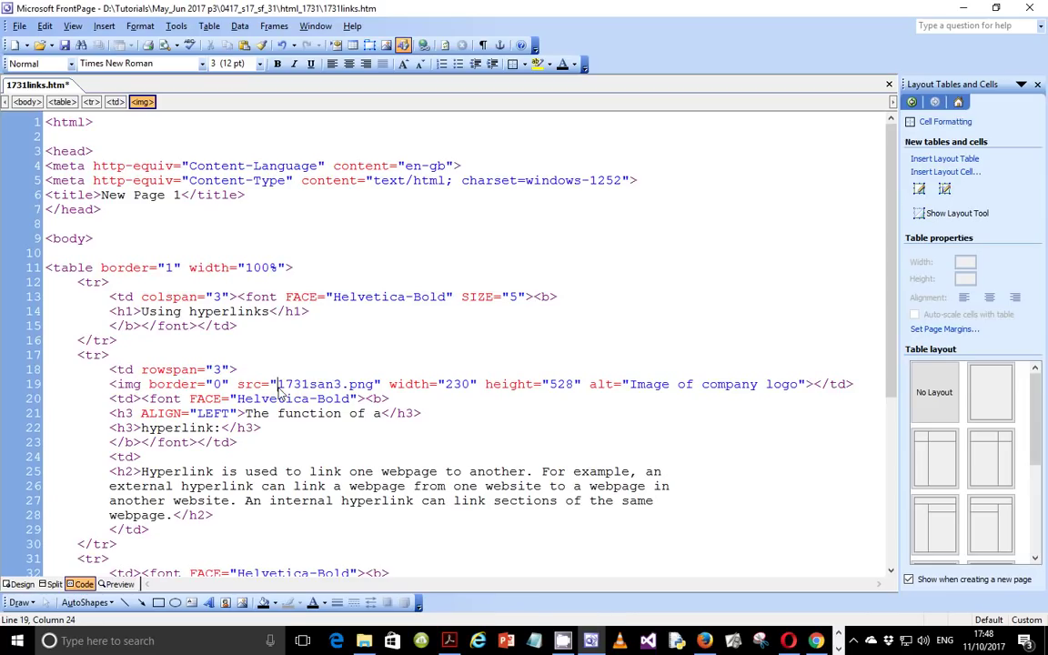
{"action": "left_click_drag", "start_coordinate": [278, 384], "coordinate": [373, 383]}
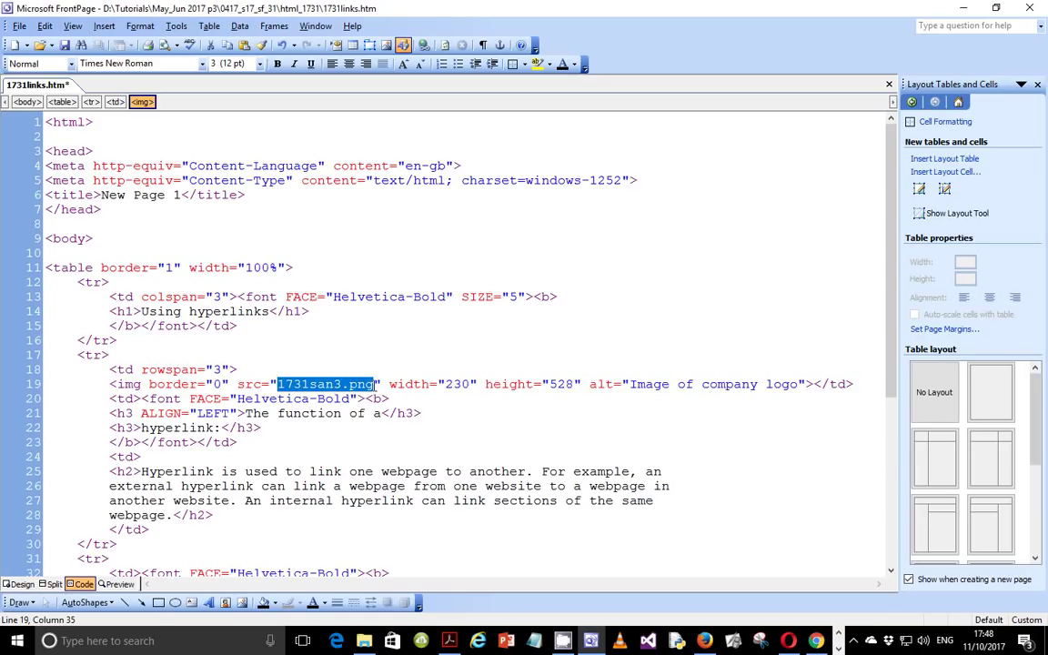
{"action": "left_click", "coordinate": [376, 384]}
{"action": "left_click_drag", "start_coordinate": [376, 384], "coordinate": [280, 387]}
Step: In the empty answer cell, define an absolute file path as pointing to a specific storage location
{"action": "mouse_move", "coordinate": [592, 642]}
{"action": "left_click", "coordinate": [18, 584]}
{"action": "left_click", "coordinate": [353, 292]}
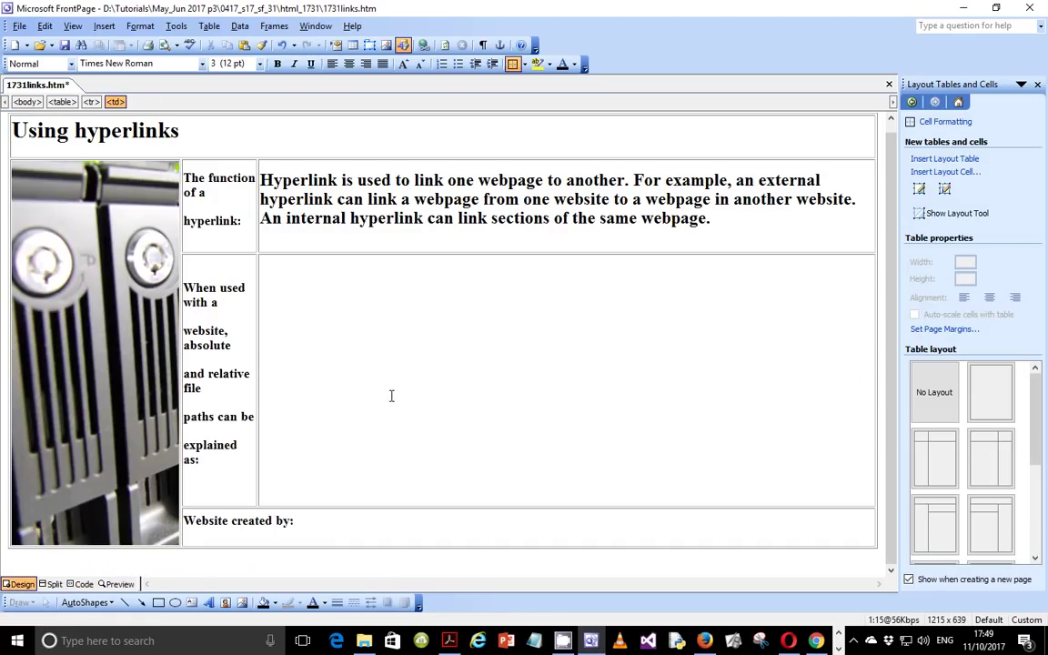
{"action": "type", "text": "Abs"}
{"action": "key", "text": "BackSpace"}
{"action": "type", "text": "solute file path re"}
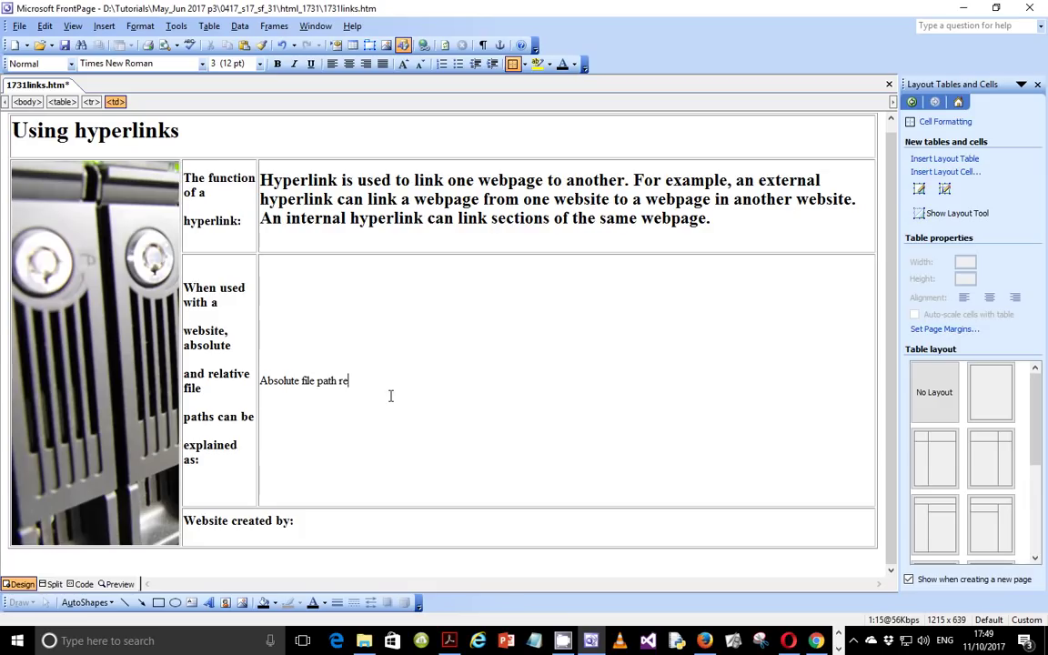
{"action": "type", "text": "fers to"}
{"action": "type", "text": "the paths that points to a"}
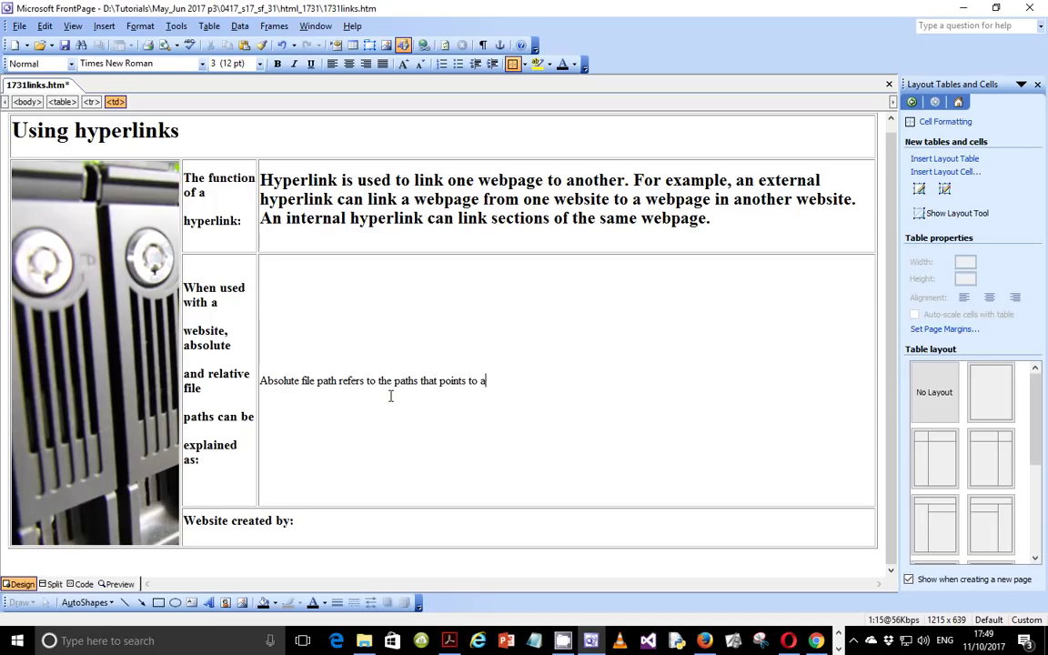
{"action": "type", "text": " specific memory location "}
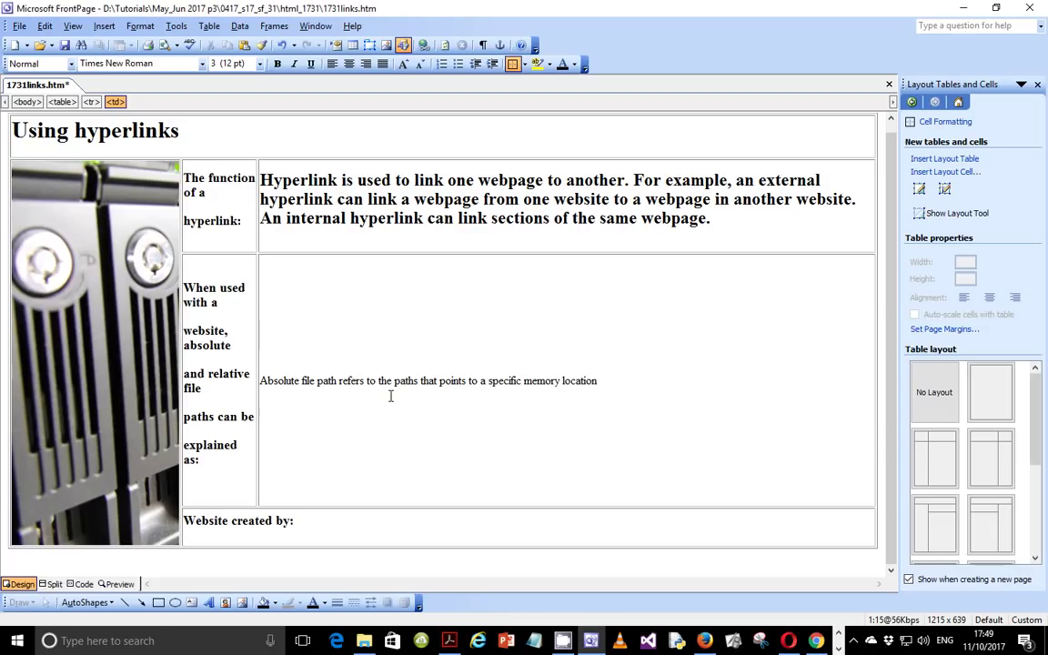
{"action": "type", "text": "on a storage device. For example, a"}
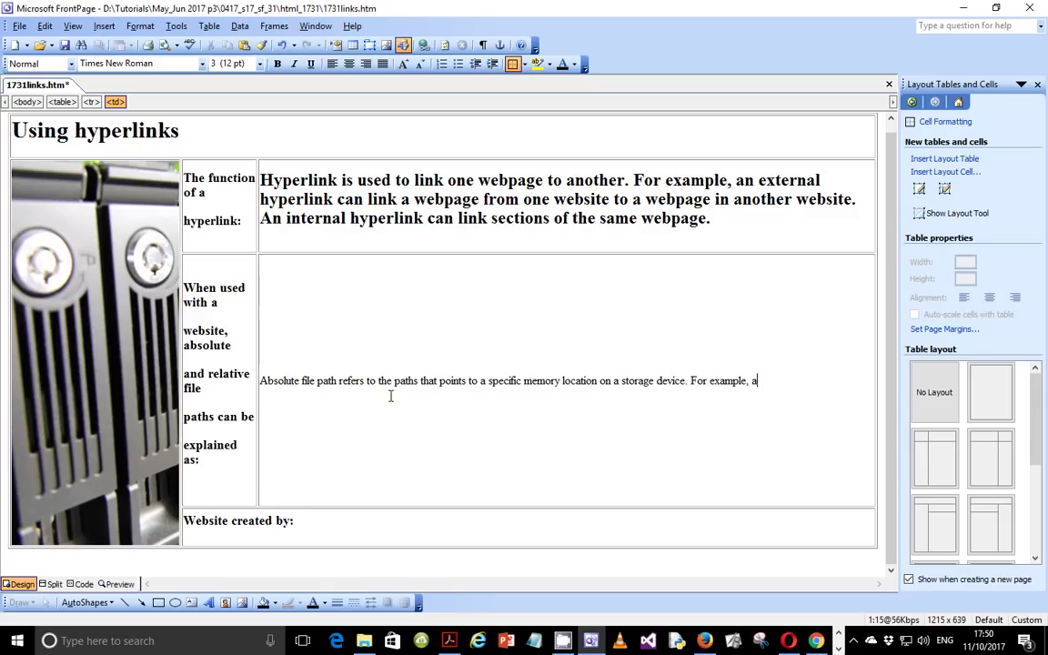
Step: Add an example of an image on the desktop, with its full Desktop path to flowers.jpg
{"action": "type", "text": "n image file locate in"}
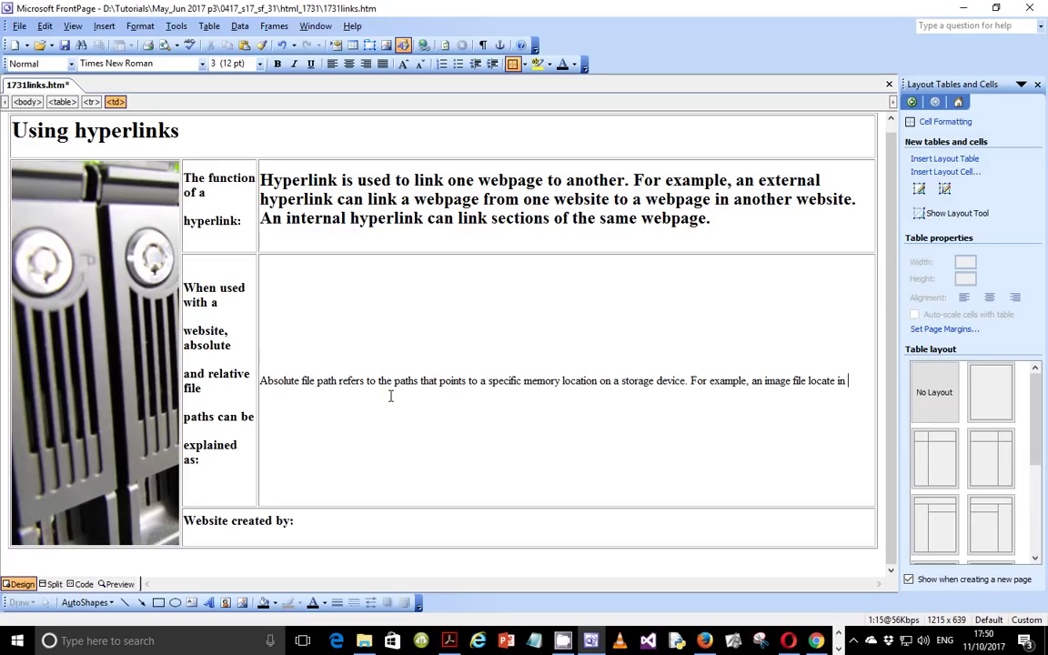
{"action": "key", "text": "BackSpace"}
{"action": "key", "text": "BackSpace"}
{"action": "type", "text": "of the desk"}
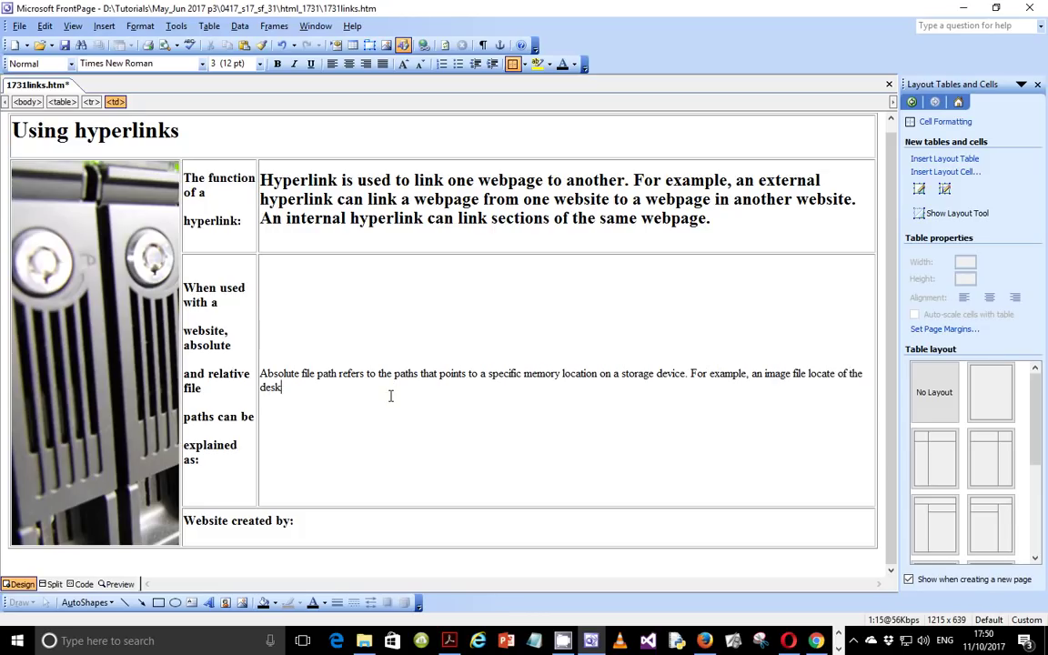
{"action": "type", "text": "top. C:\\users\\Evans\\Desktop\\"}
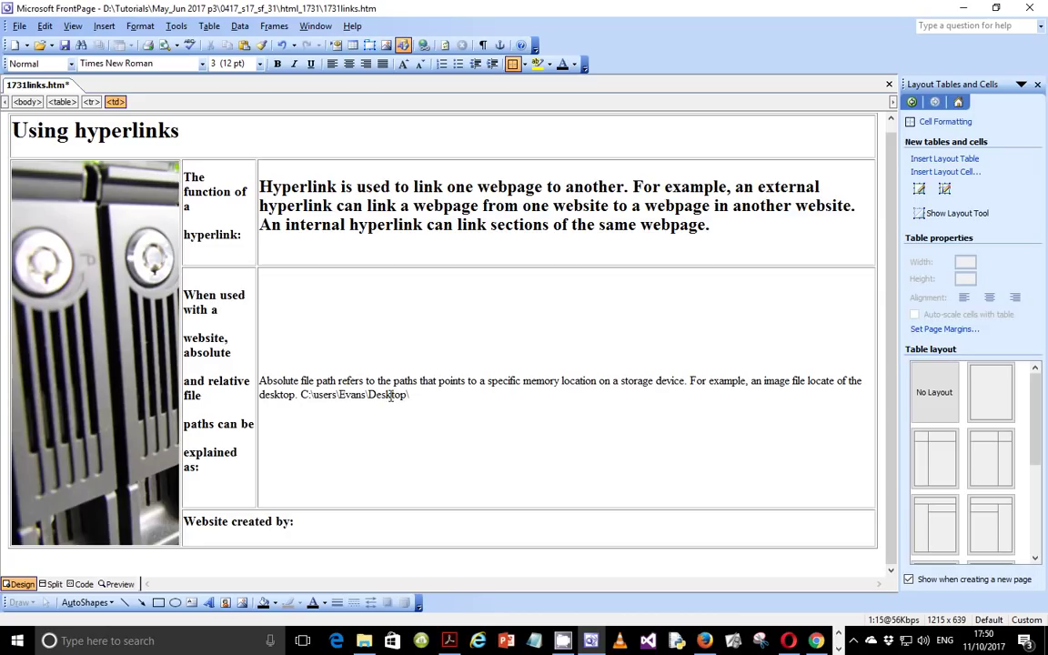
{"action": "type", "text": "flowers"}
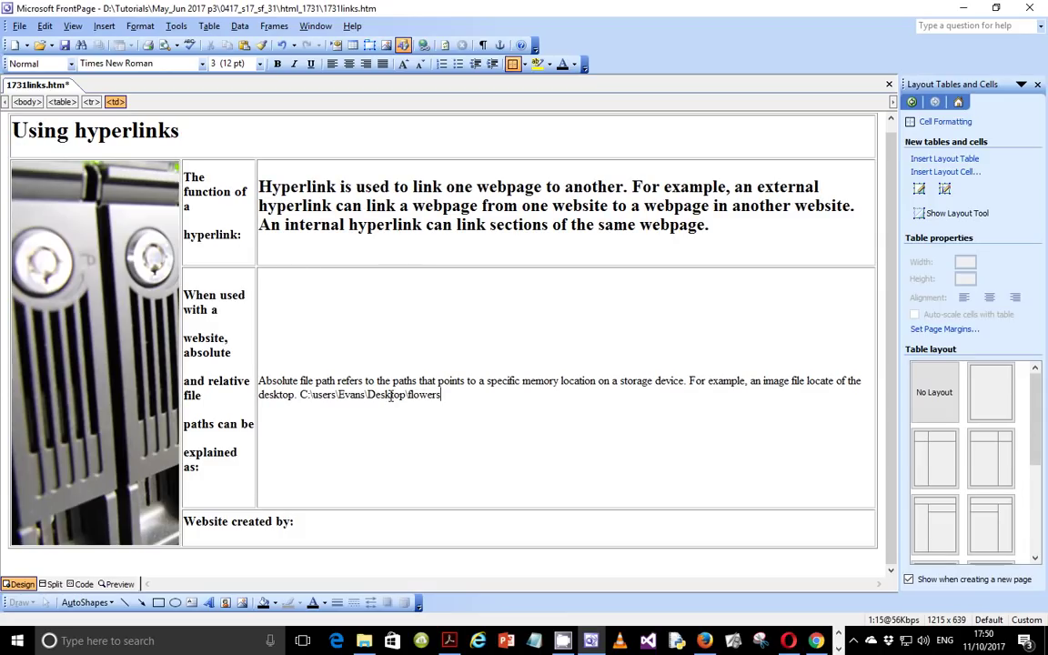
{"action": "type", "text": ".jpg"}
Step: In a new paragraph, define a relative file path as pointing to the current folder
{"action": "key", "text": "Return"}
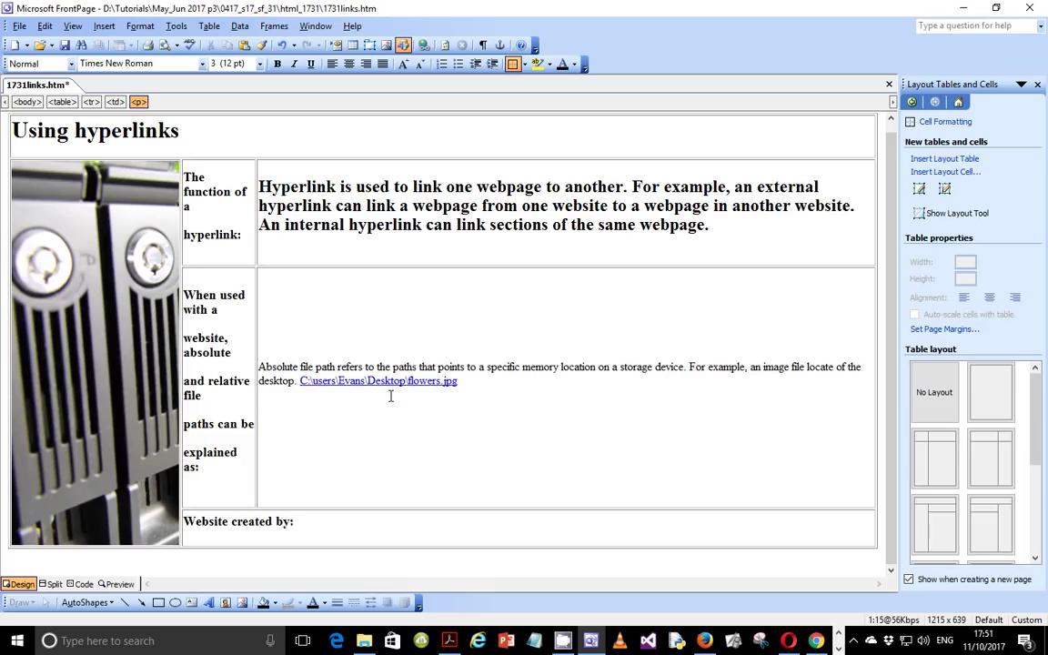
{"action": "type", "text": "Relative file path on the"}
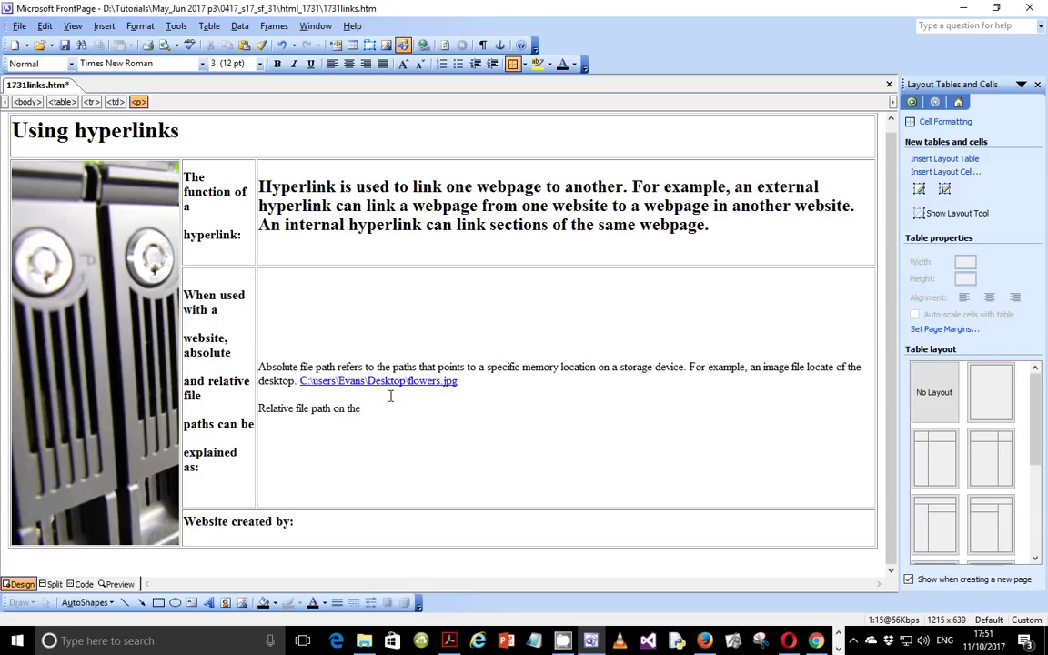
{"action": "type", "text": " other hand refers to"}
{"action": "type", "text": "the fi"}
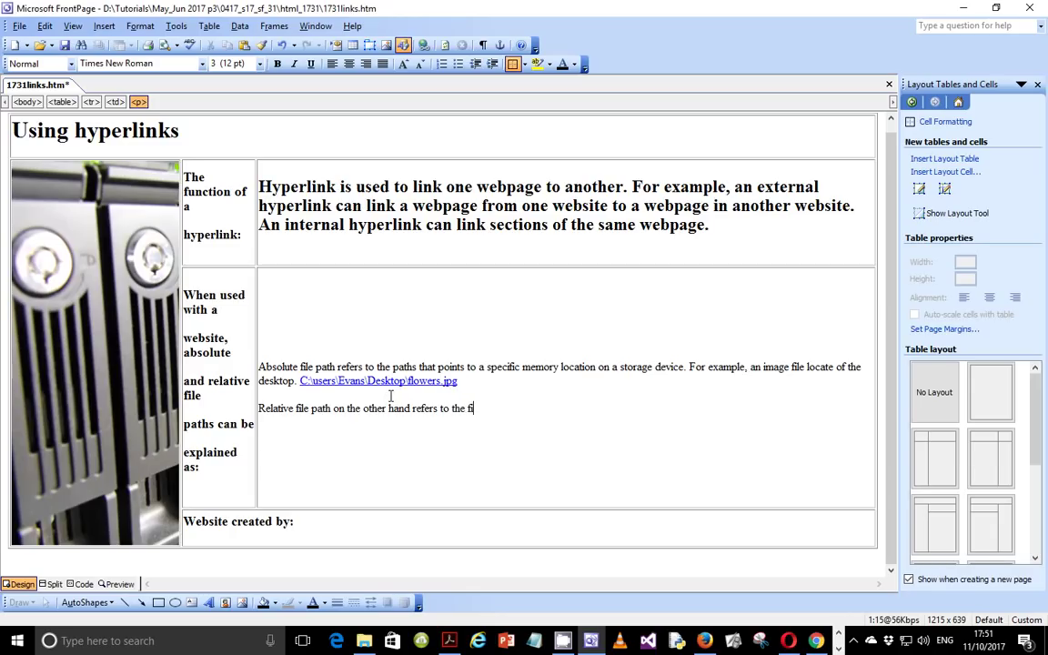
{"action": "type", "text": "le path [pointing to the cu"}
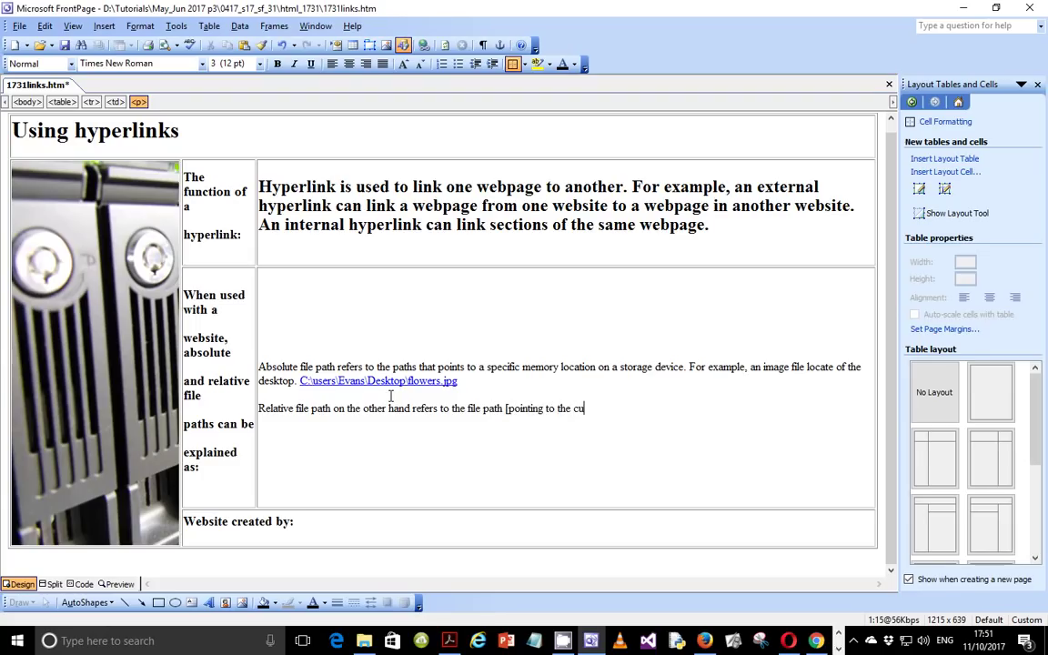
{"action": "type", "text": "rrent folder."}
Step: Add a paragraph: with relative paths, uploaded files stay accessible because the file structure is maintained
{"action": "key", "text": "Return"}
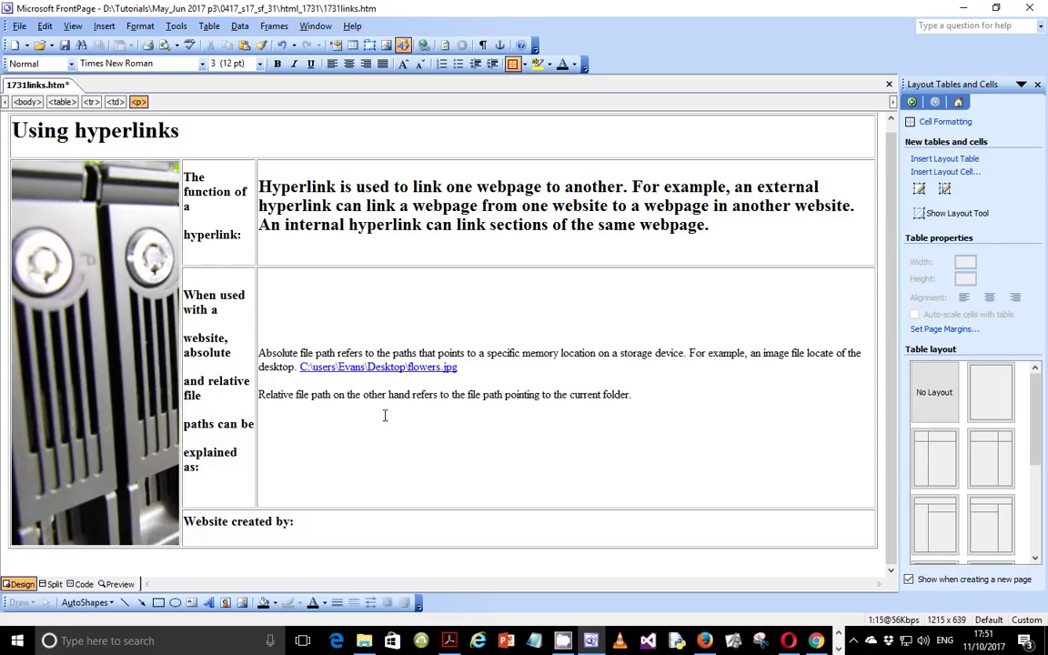
{"action": "type", "text": "With relative file path"}
{"action": "type", "text": ","}
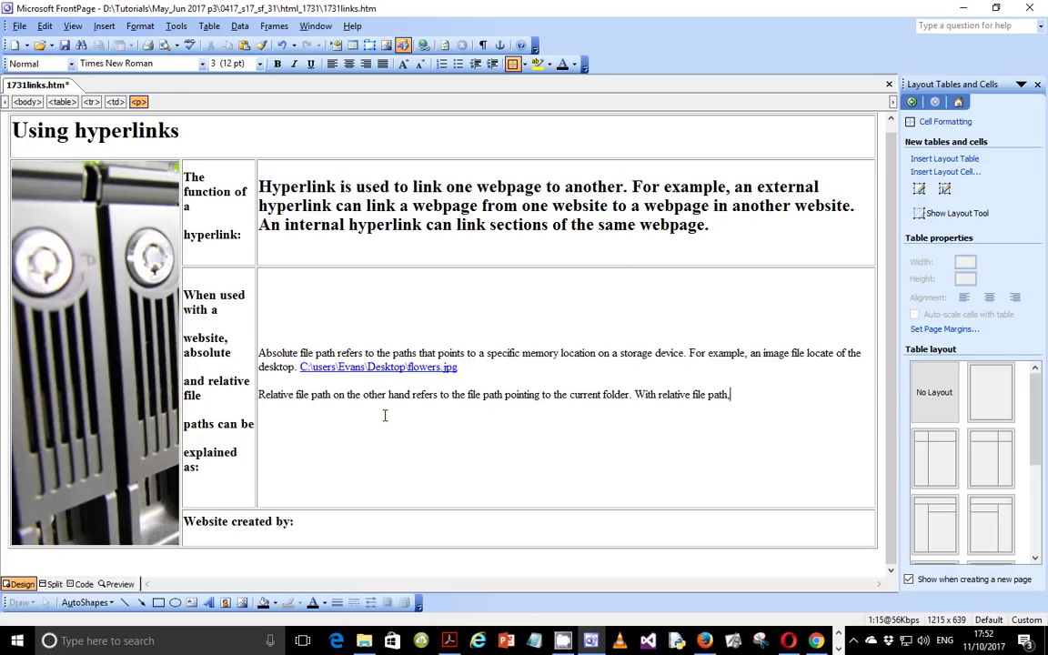
{"action": "type", "text": " a file uploaded on the "}
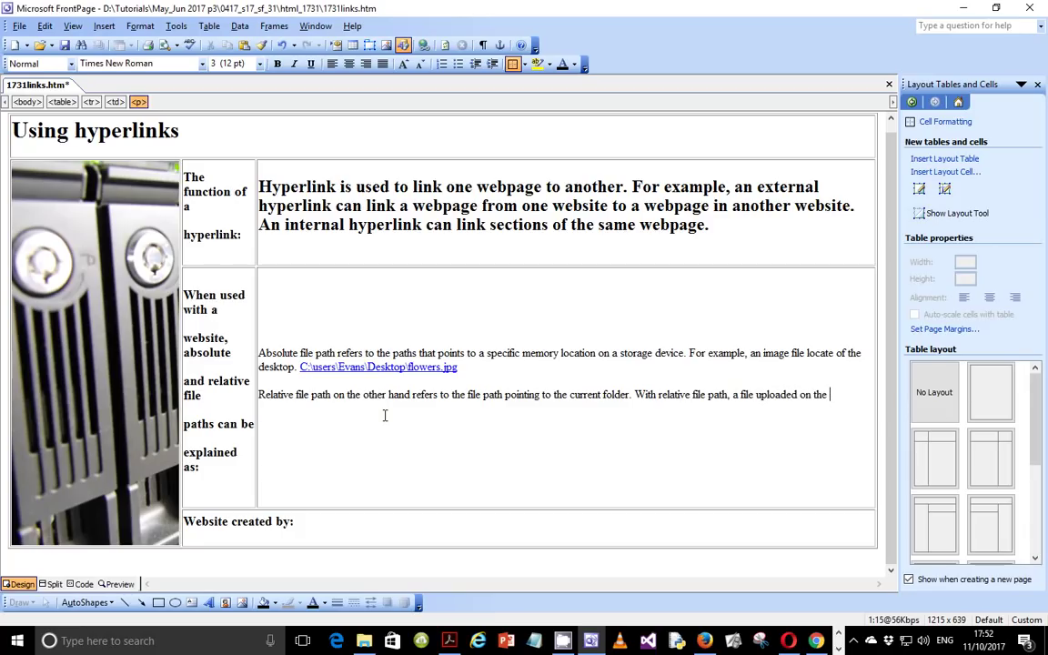
{"action": "type", "text": "server willbe easil"}
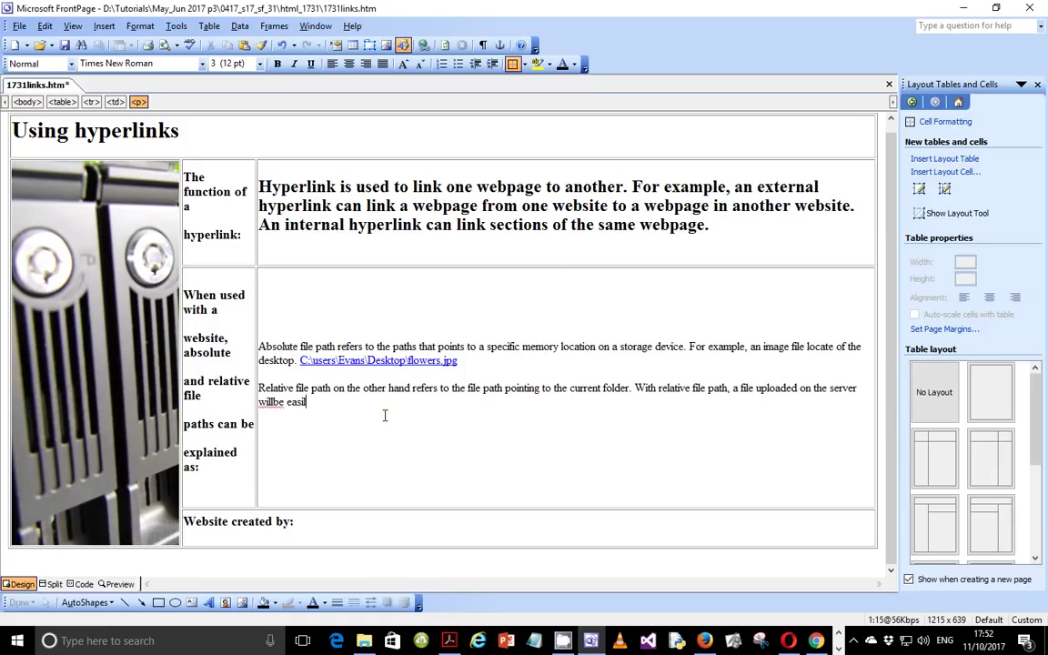
{"action": "type", "text": "y accessible"}
{"action": "left_click", "coordinate": [274, 402]}
{"action": "left_click", "coordinate": [366, 404]}
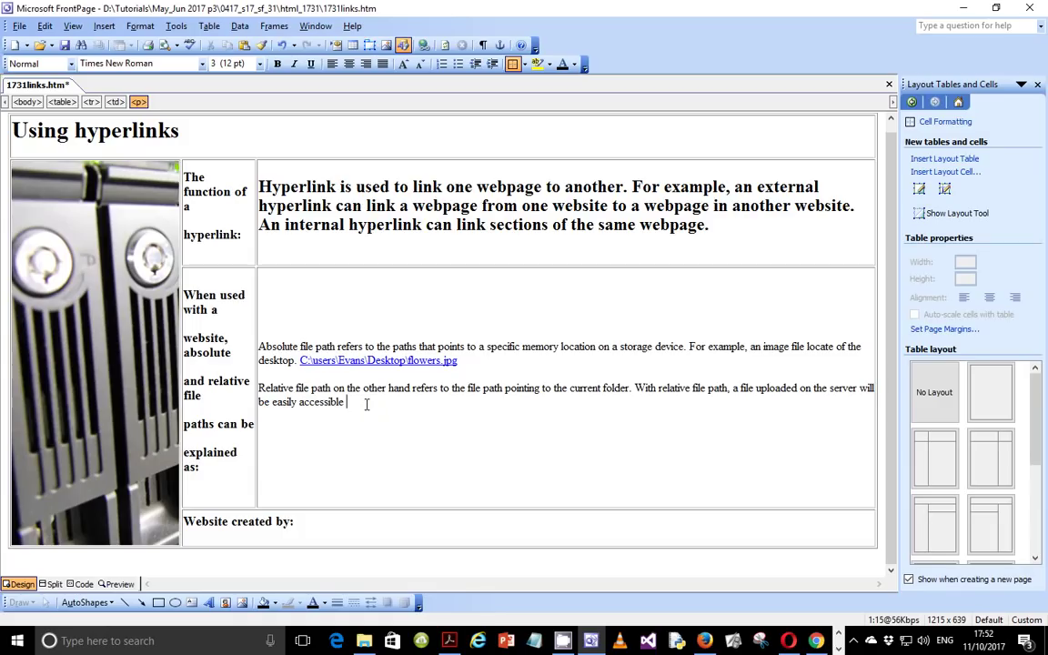
{"action": "type", "text": "because the file f"}
{"action": "key", "text": "BackSpace"}
{"action": "type", "text": "structure is maintained."}
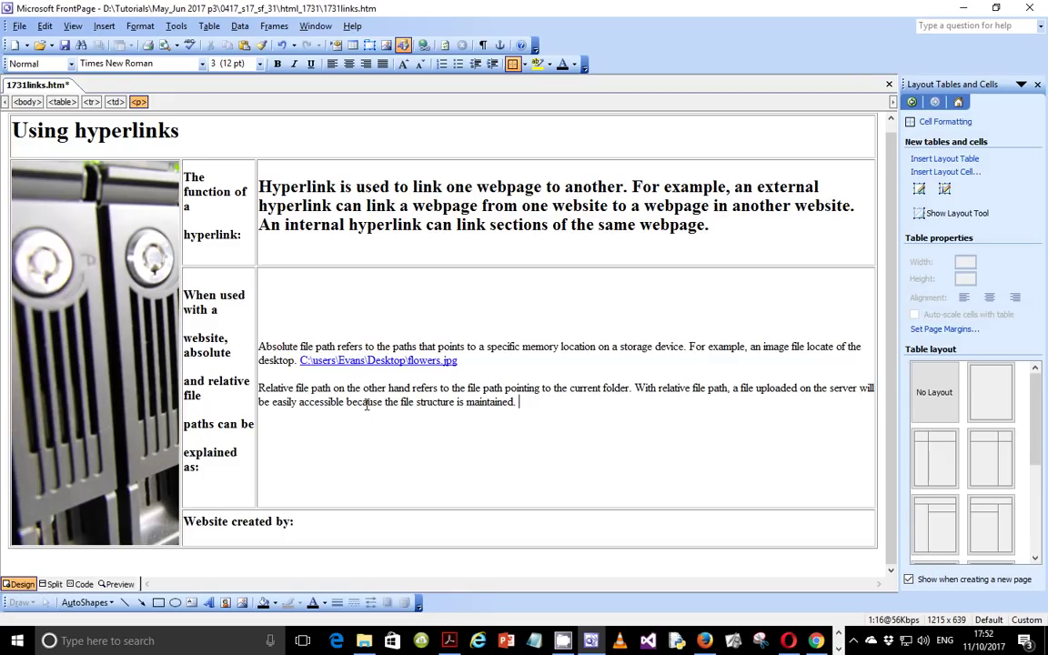
Step: After the flowers.jpg path, add that absolute-path uploads won't load if the file hierarchy isn't maintained
{"action": "left_click", "coordinate": [462, 360]}
{"action": "type", "text": ". "}
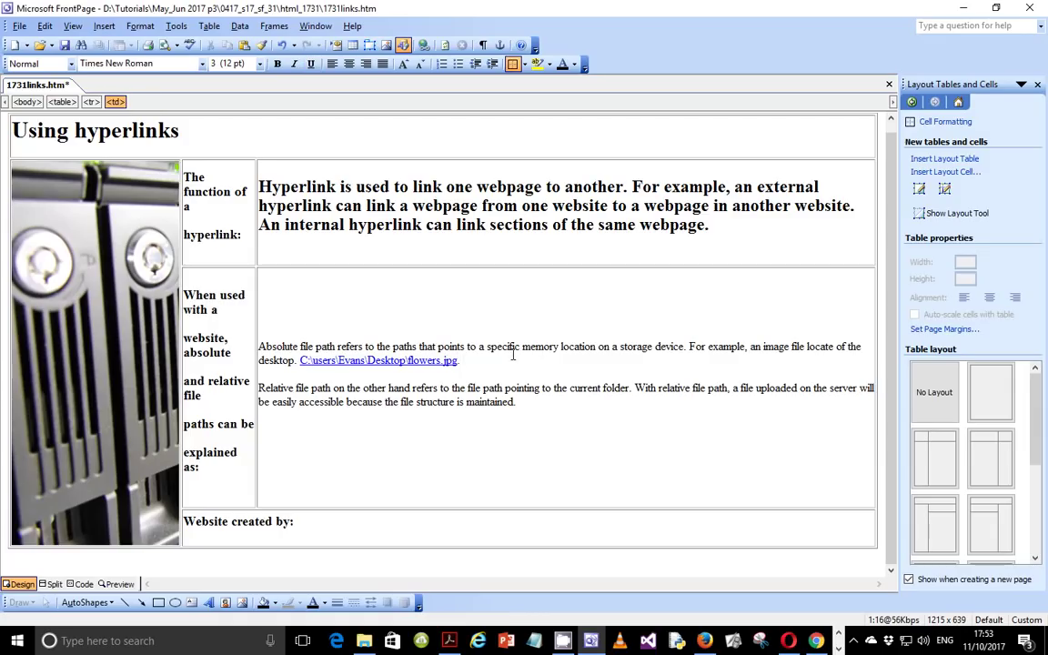
{"action": "type", "text": "With absoulte file "}
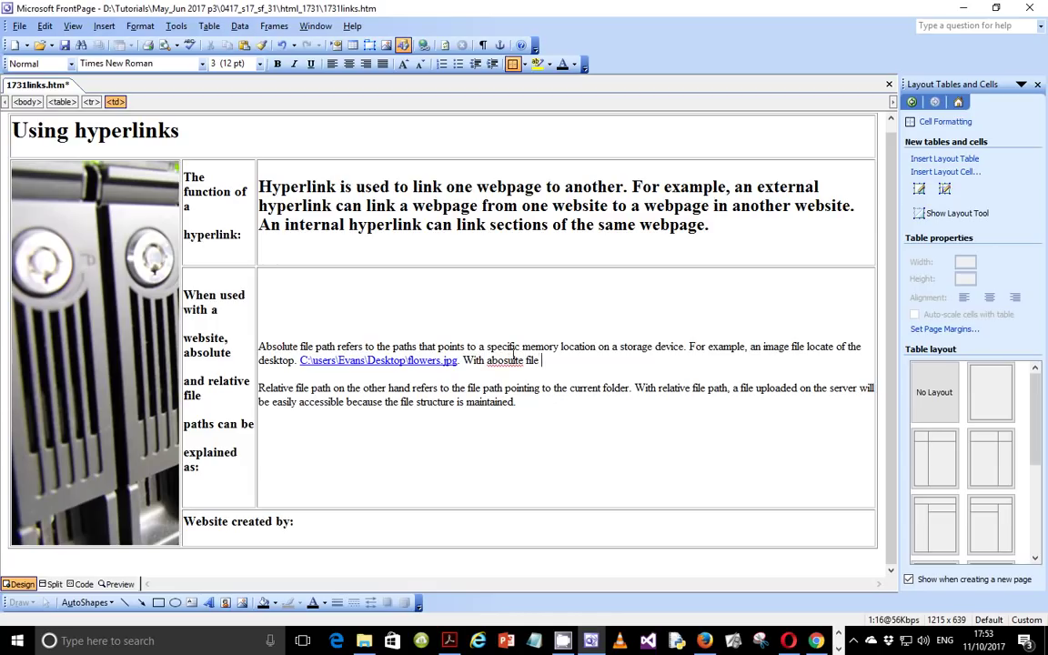
{"action": "type", "text": "path, a"}
{"action": "right_click", "coordinate": [507, 361]}
{"action": "left_click", "coordinate": [545, 370]}
{"action": "type", "text": "file uploaded on the server will not be lo"}
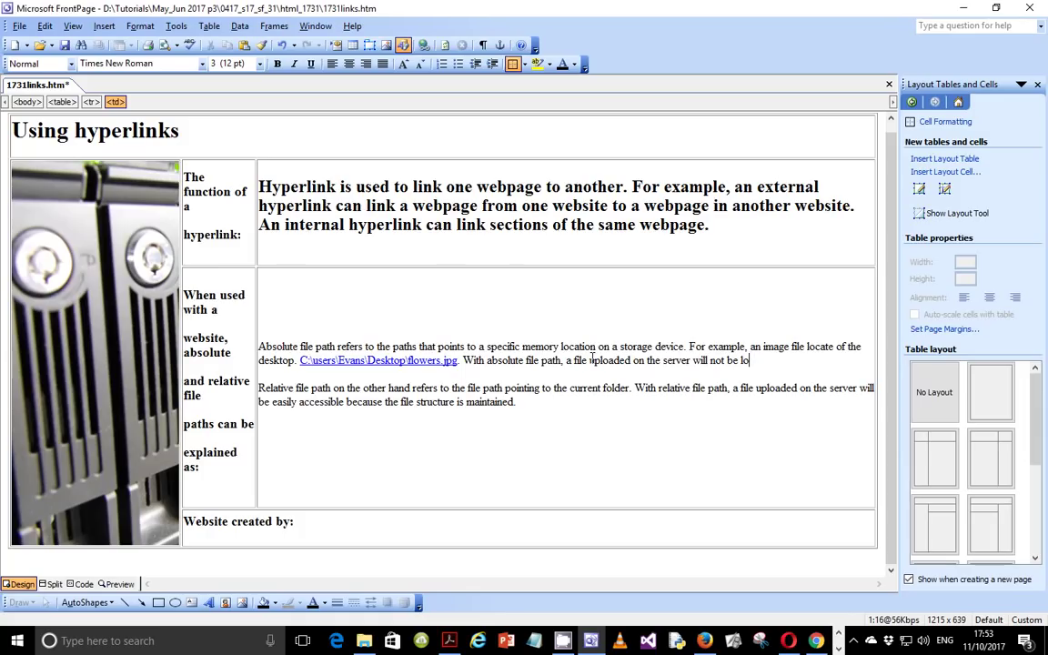
{"action": "type", "text": "aded especially if the "}
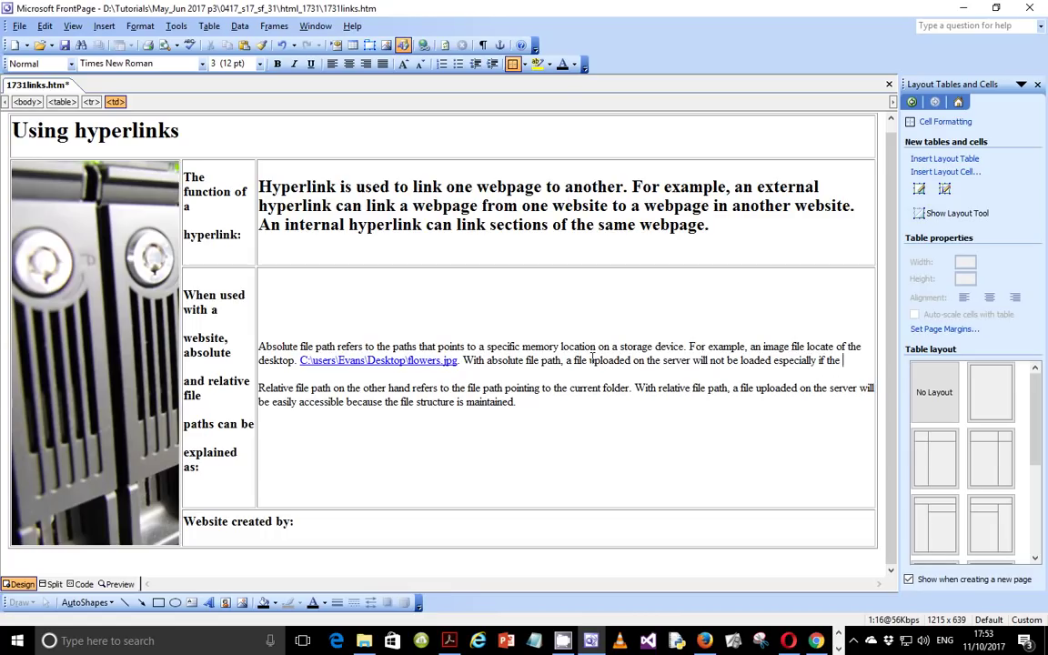
{"action": "type", "text": "f"}
{"action": "key", "text": "BackSpace"}
{"action": "type", "text": "heirarchy"}
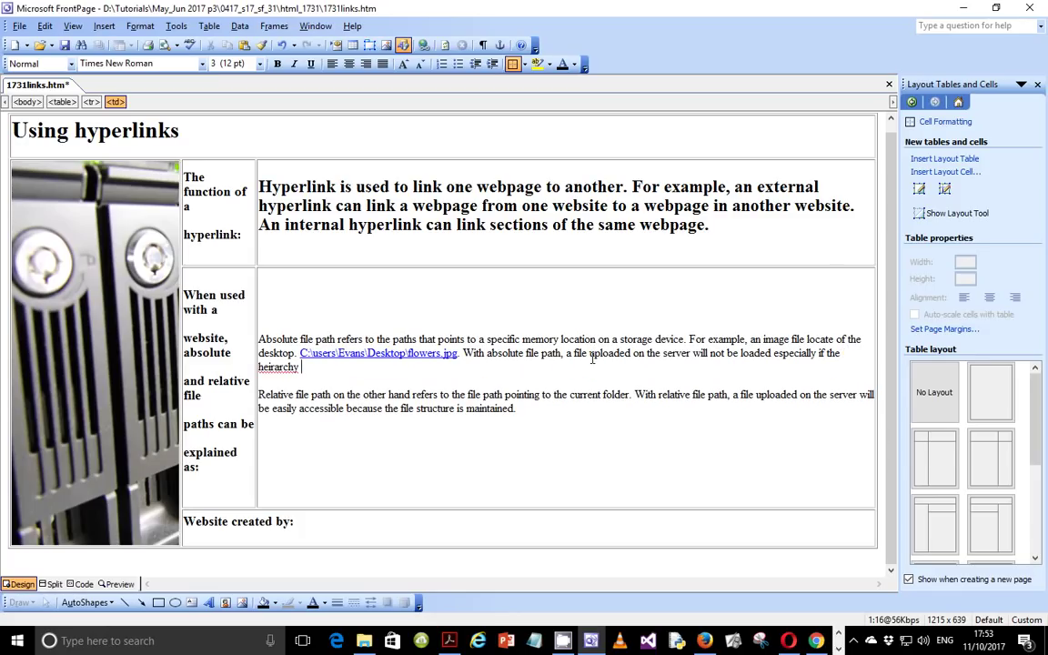
{"action": "right_click", "coordinate": [277, 367]}
{"action": "left_click", "coordinate": [313, 374]}
{"action": "type", "text": "of the files"}
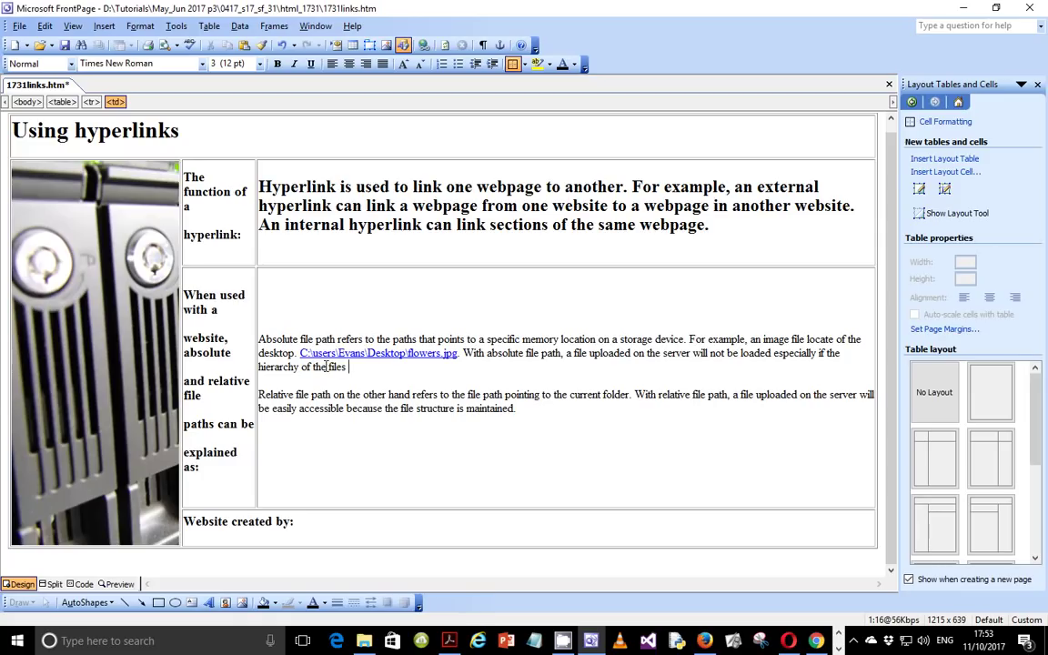
{"action": "type", "text": " is not mai"}
{"action": "type", "text": "ned"}
{"action": "key", "text": "BackSpace"}
{"action": "key", "text": "BackSpace"}
{"action": "key", "text": "BackSpace"}
{"action": "type", "text": "ntained."}
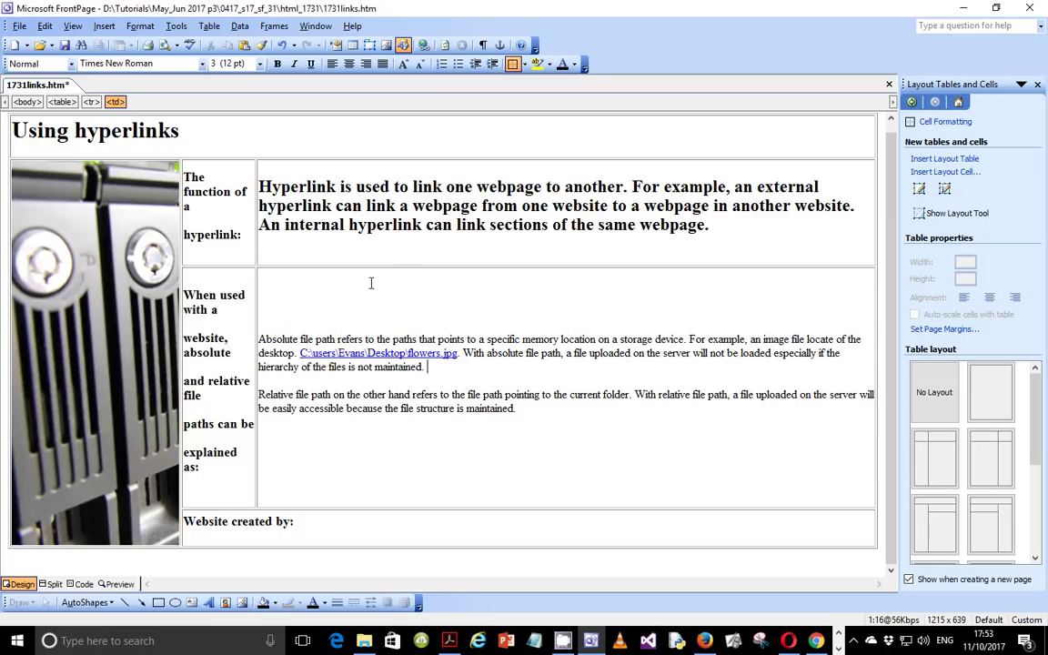
Step: Break the 'With absolute file path' and 'With relative file path' sentences into separate paragraphs
{"action": "left_click_drag", "start_coordinate": [299, 352], "coordinate": [461, 353]}
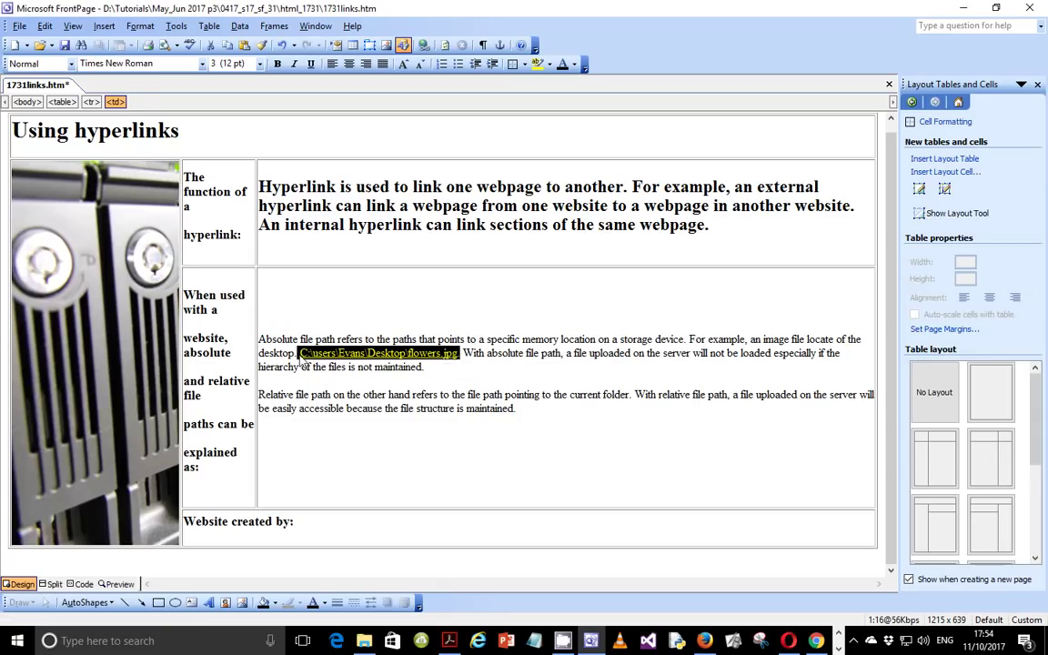
{"action": "left_click", "coordinate": [299, 353]}
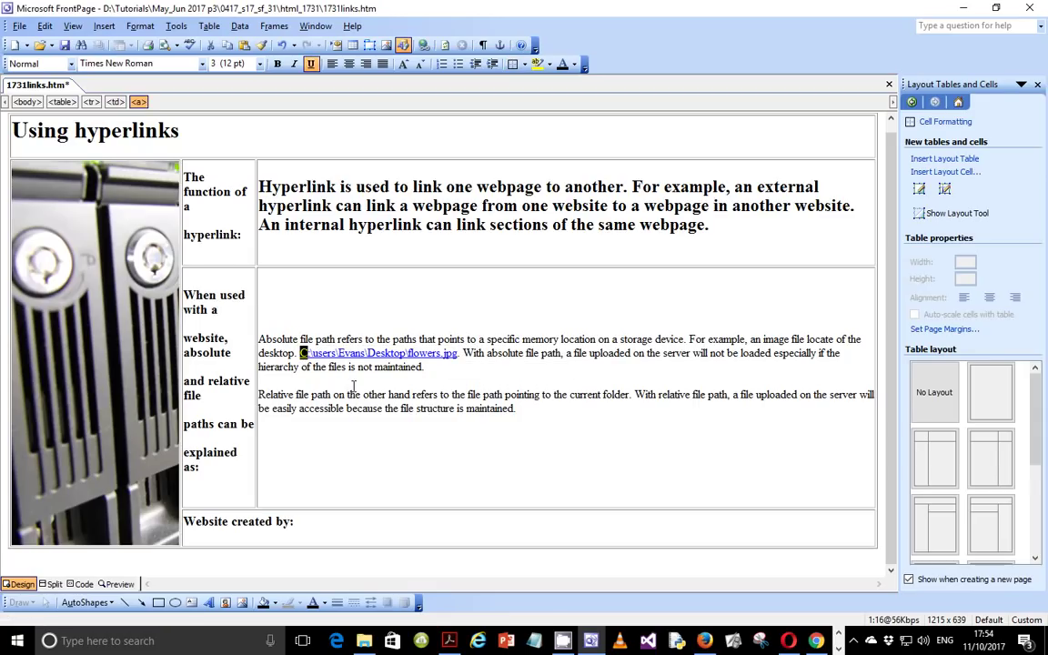
{"action": "left_click", "coordinate": [427, 366]}
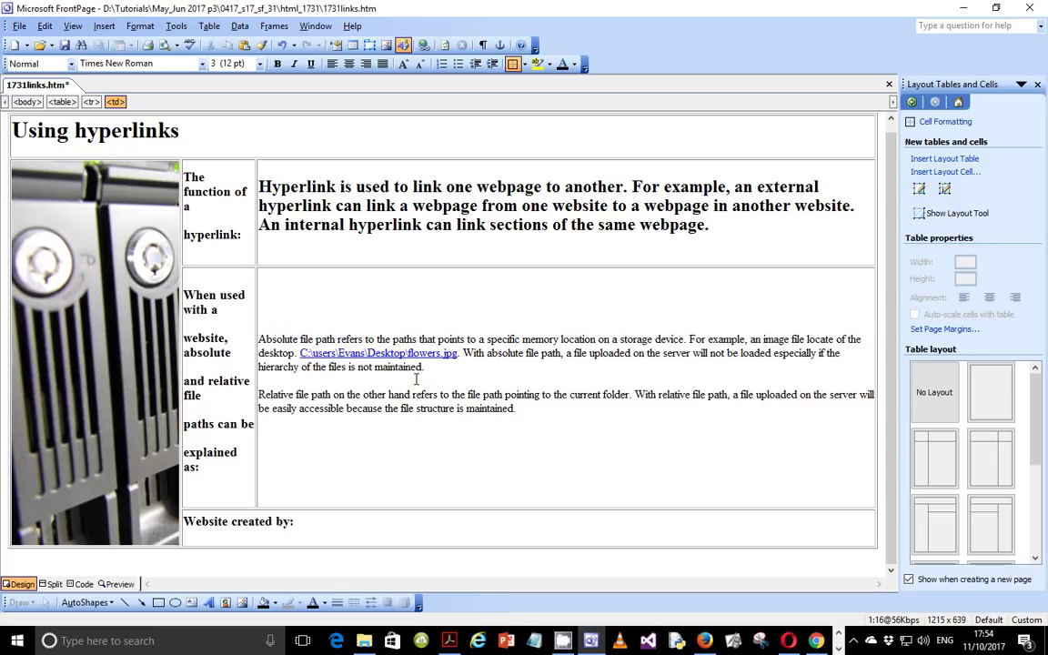
{"action": "left_click_drag", "start_coordinate": [300, 353], "coordinate": [453, 354]}
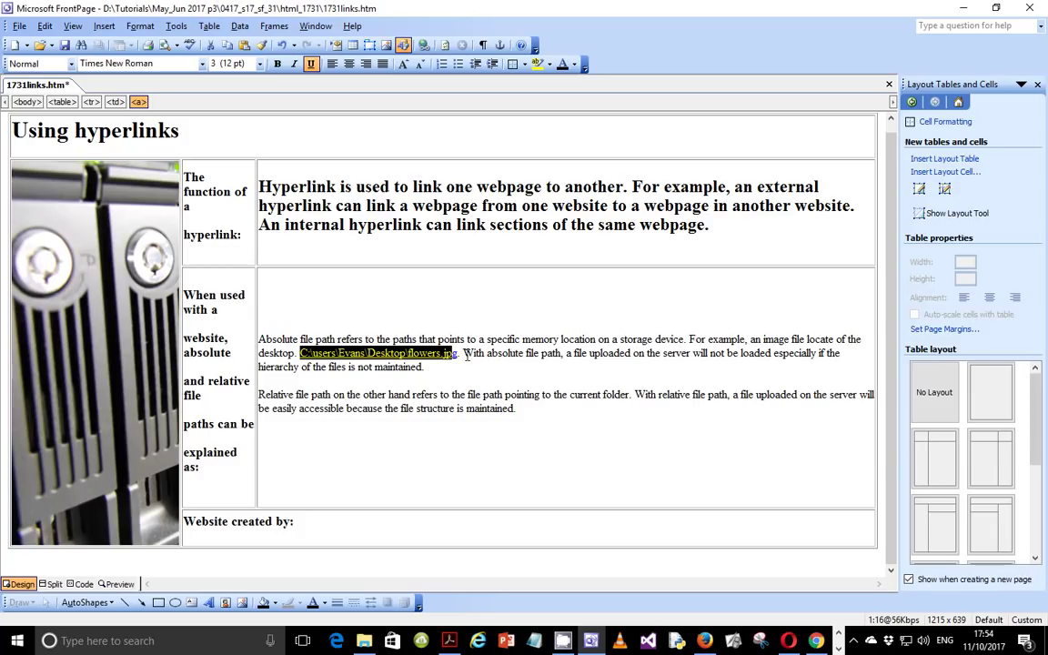
{"action": "left_click", "coordinate": [462, 356]}
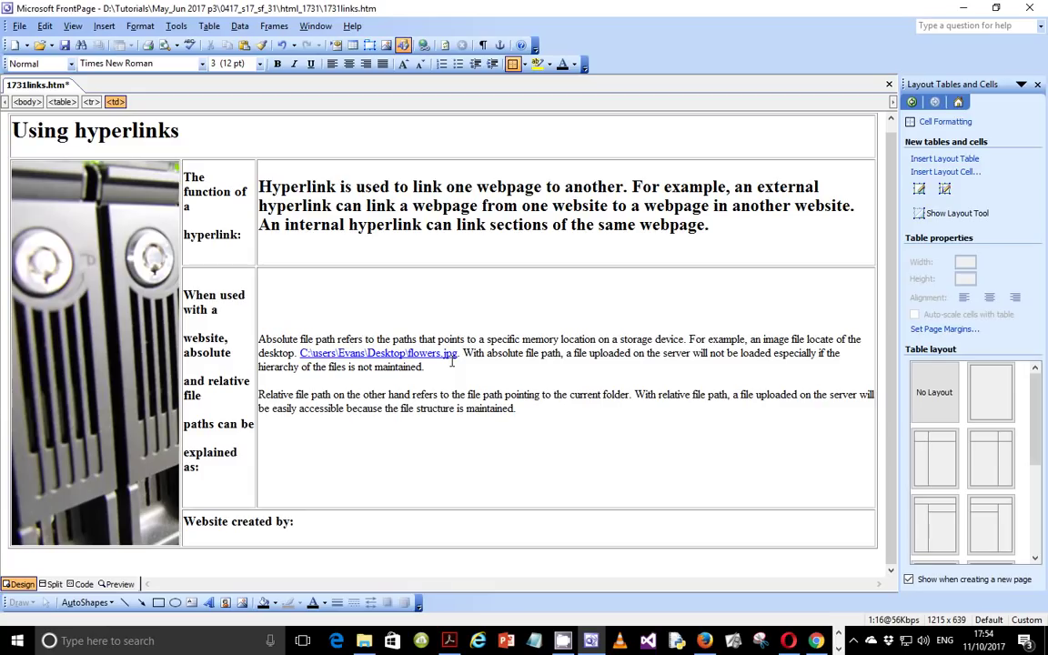
{"action": "key", "text": "Return"}
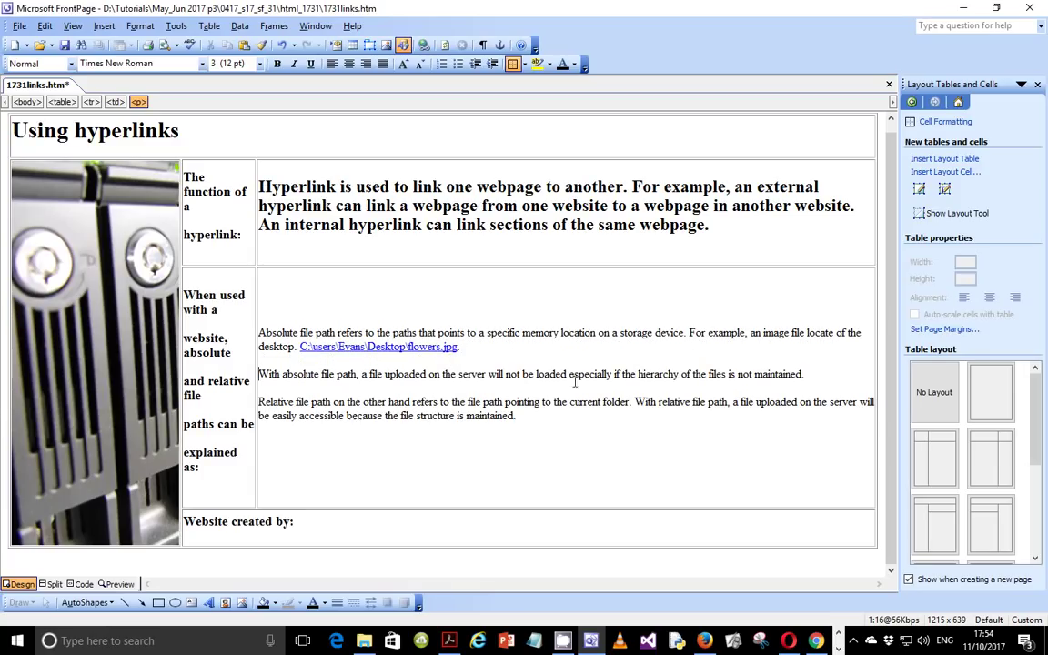
{"action": "left_click", "coordinate": [635, 401]}
{"action": "key", "text": "Return"}
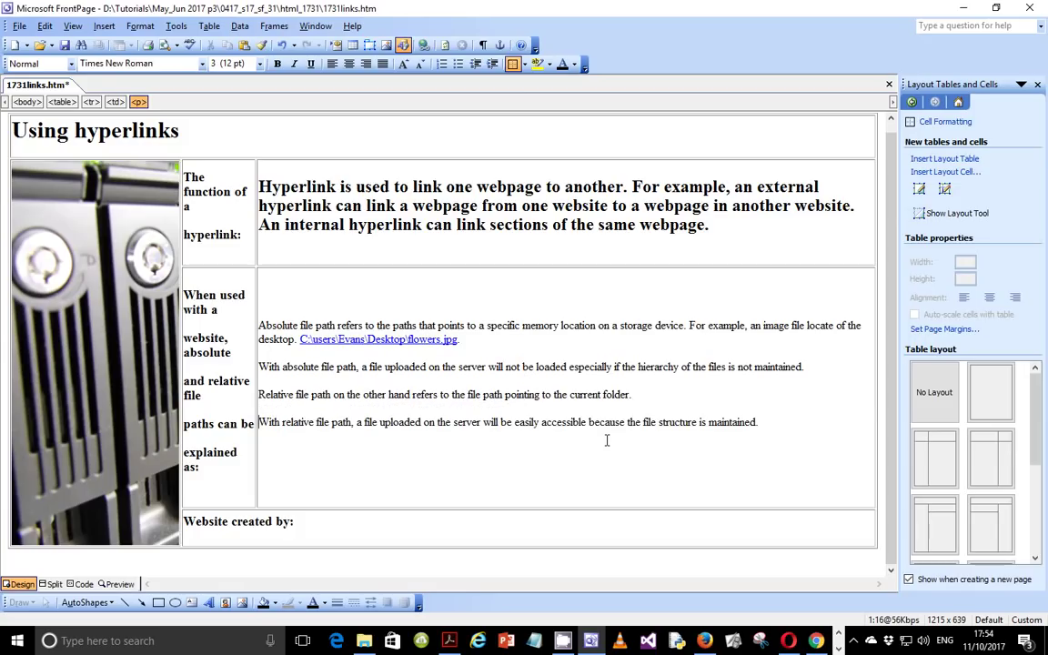
Step: Bullet the four file path paragraphs, glance through Tools > Customize, then bring back the question paper
{"action": "left_click_drag", "start_coordinate": [773, 421], "coordinate": [384, 276]}
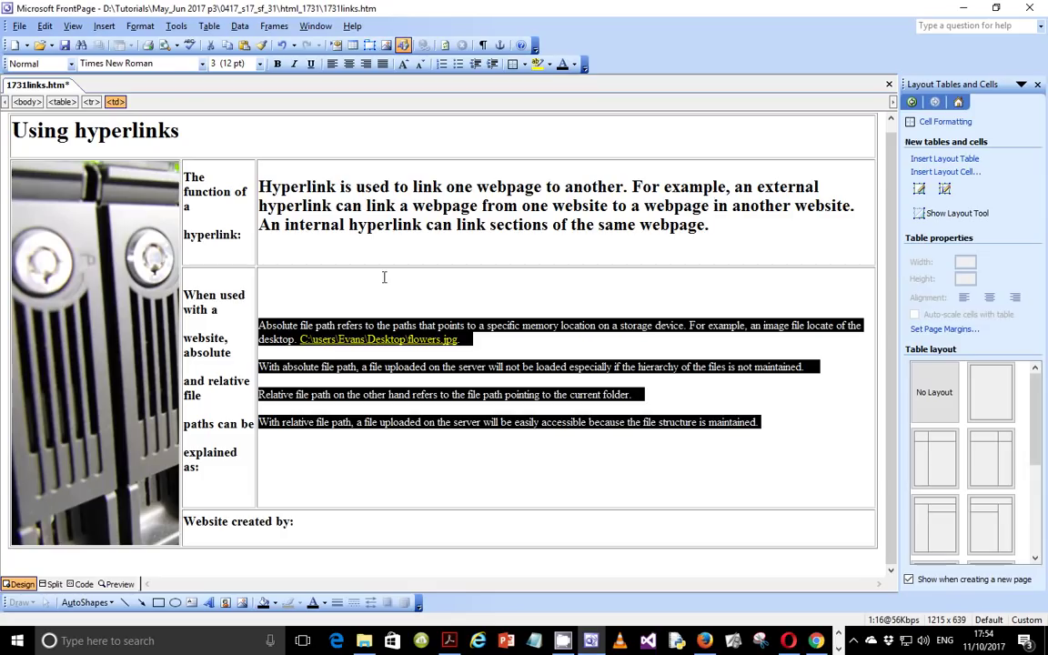
{"action": "left_click", "coordinate": [466, 70]}
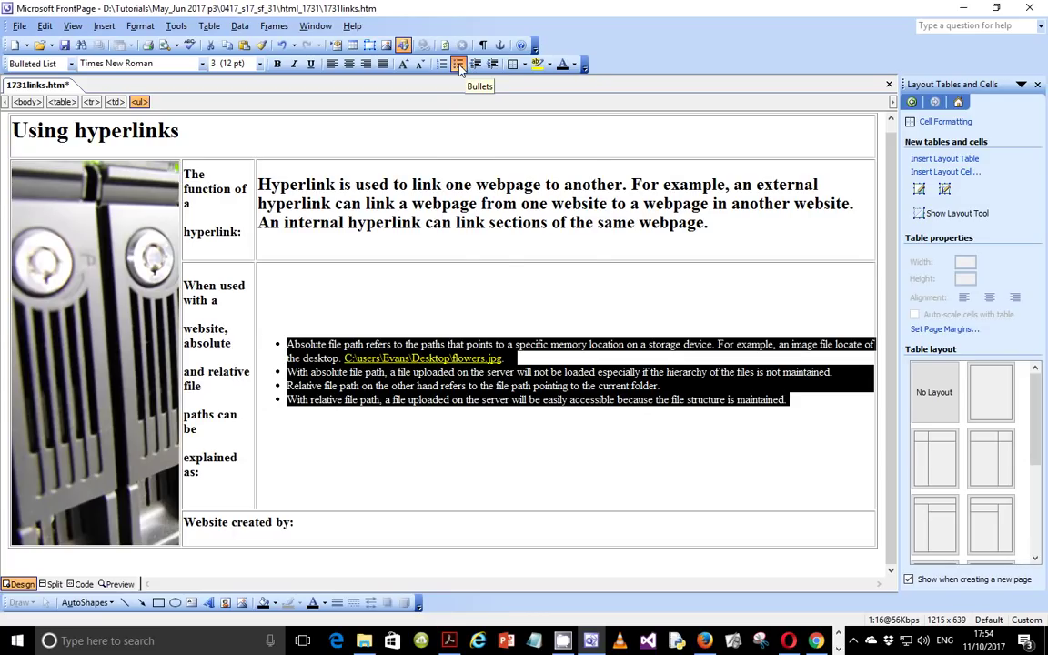
{"action": "right_click", "coordinate": [460, 70]}
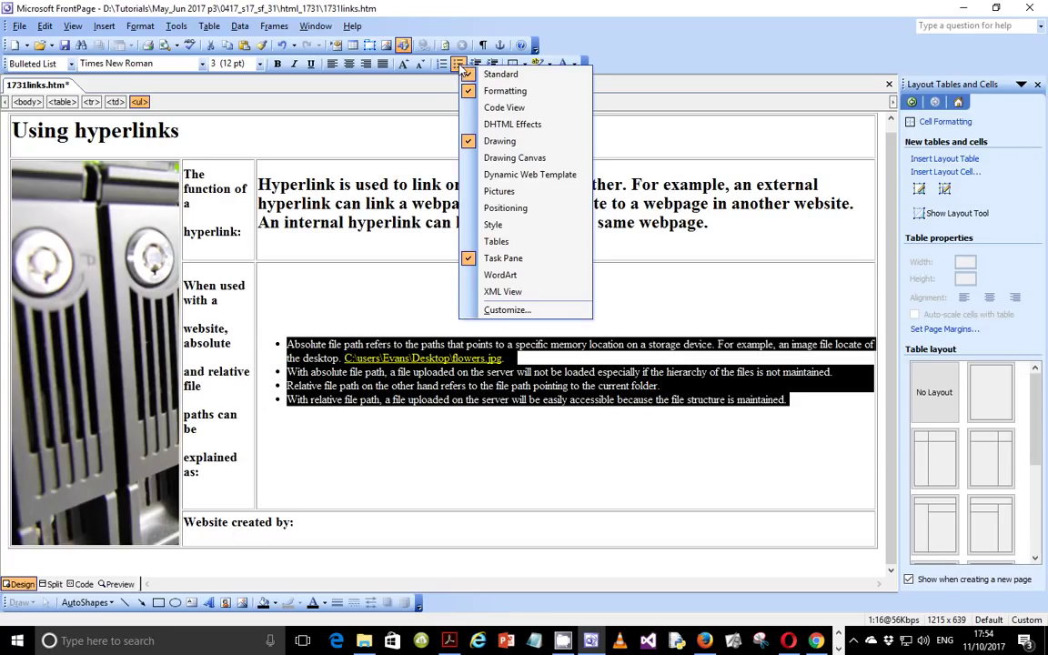
{"action": "left_click", "coordinate": [498, 310]}
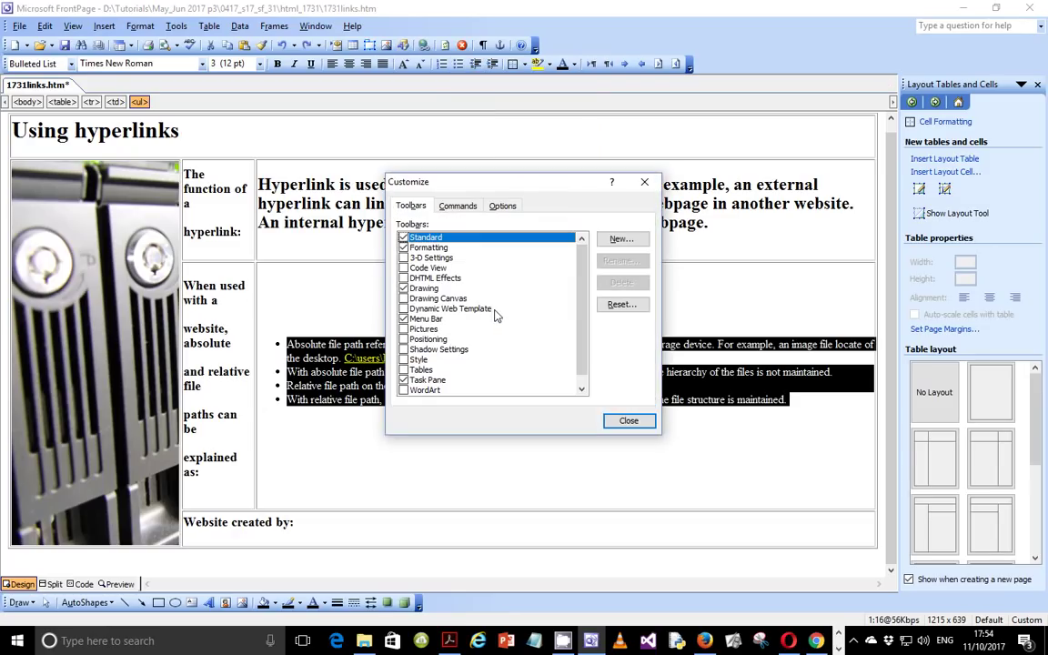
{"action": "left_click", "coordinate": [458, 205]}
{"action": "left_click", "coordinate": [506, 207]}
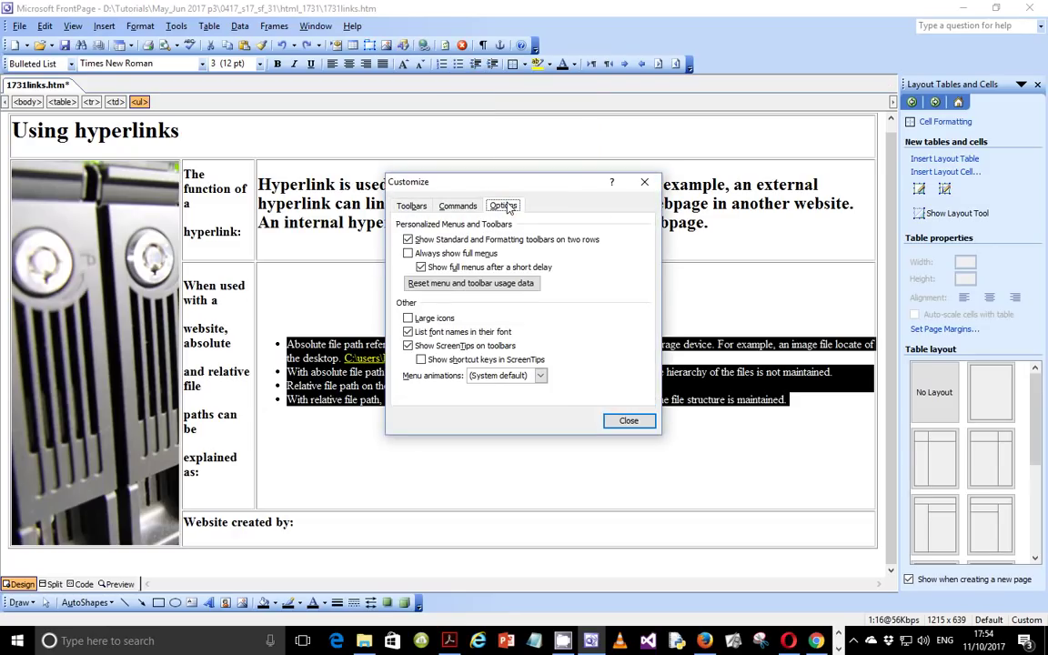
{"action": "left_click", "coordinate": [628, 421]}
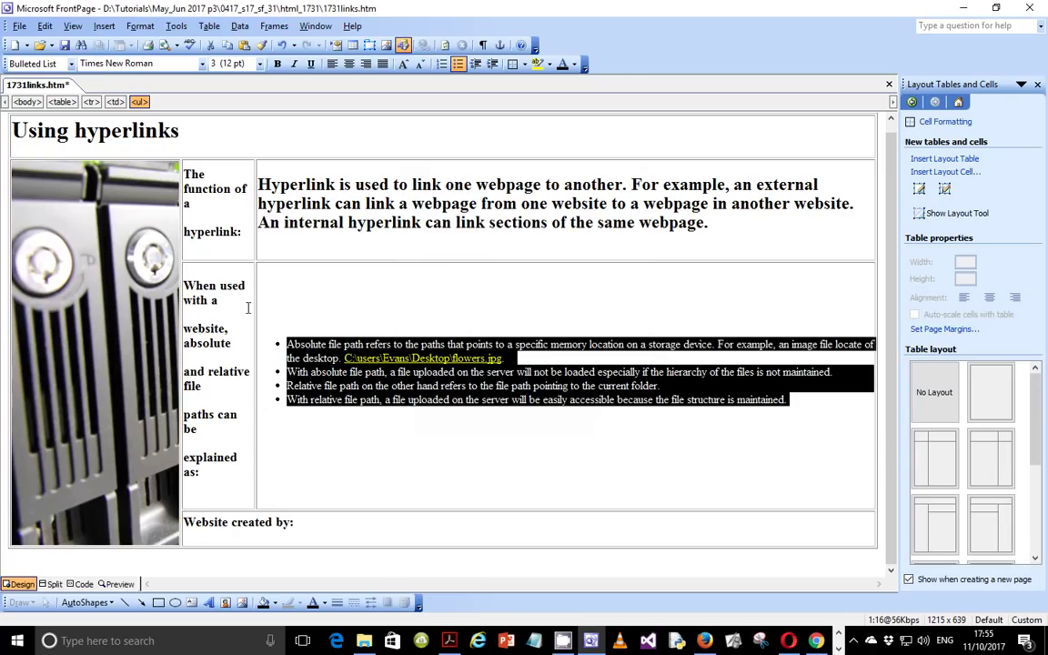
{"action": "left_click", "coordinate": [450, 641]}
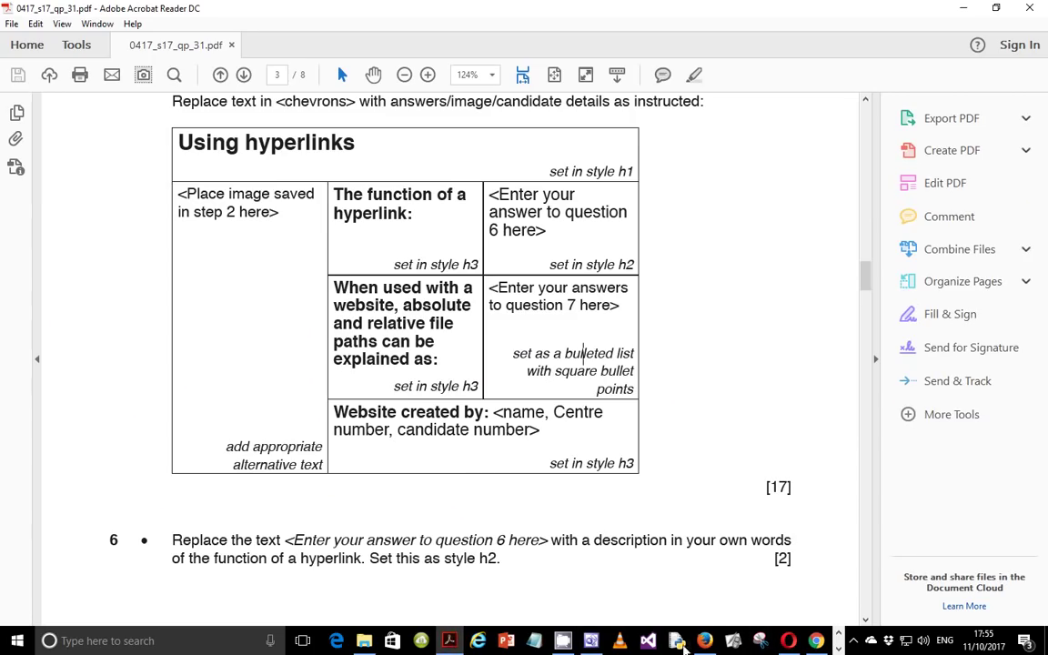
Step: Return to 1731links.htm in FrontPage after checking the exam's square-bullet requirement
{"action": "left_click", "coordinate": [563, 640]}
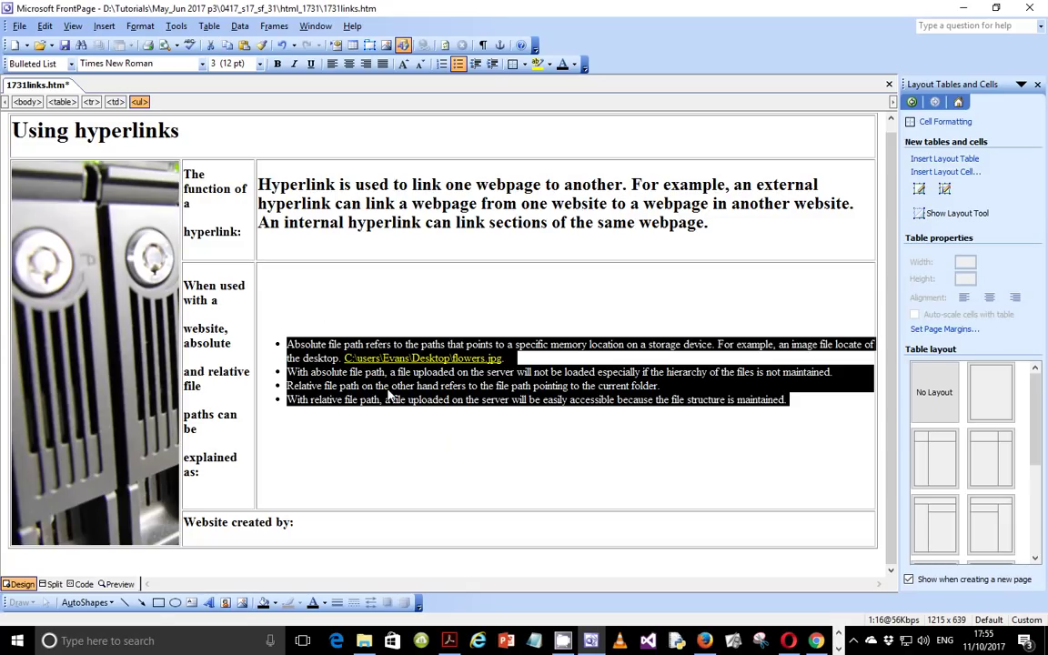
Step: Give question 7's four file-path list items square plain bullets
{"action": "right_click", "coordinate": [459, 70]}
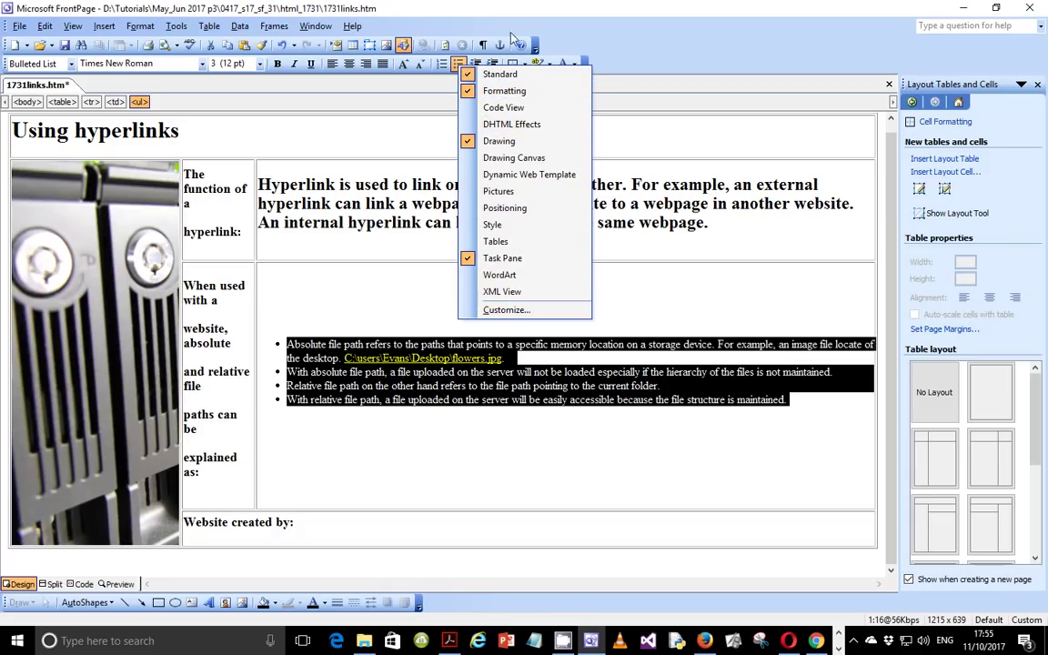
{"action": "left_click", "coordinate": [134, 27]}
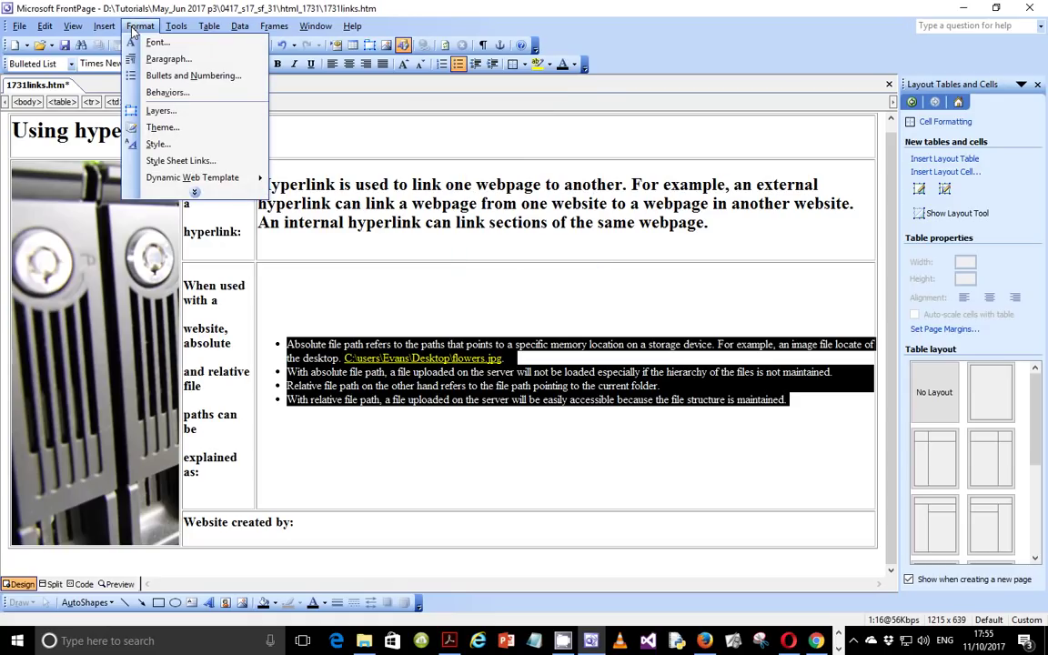
{"action": "left_click", "coordinate": [209, 78]}
{"action": "left_click", "coordinate": [493, 333]}
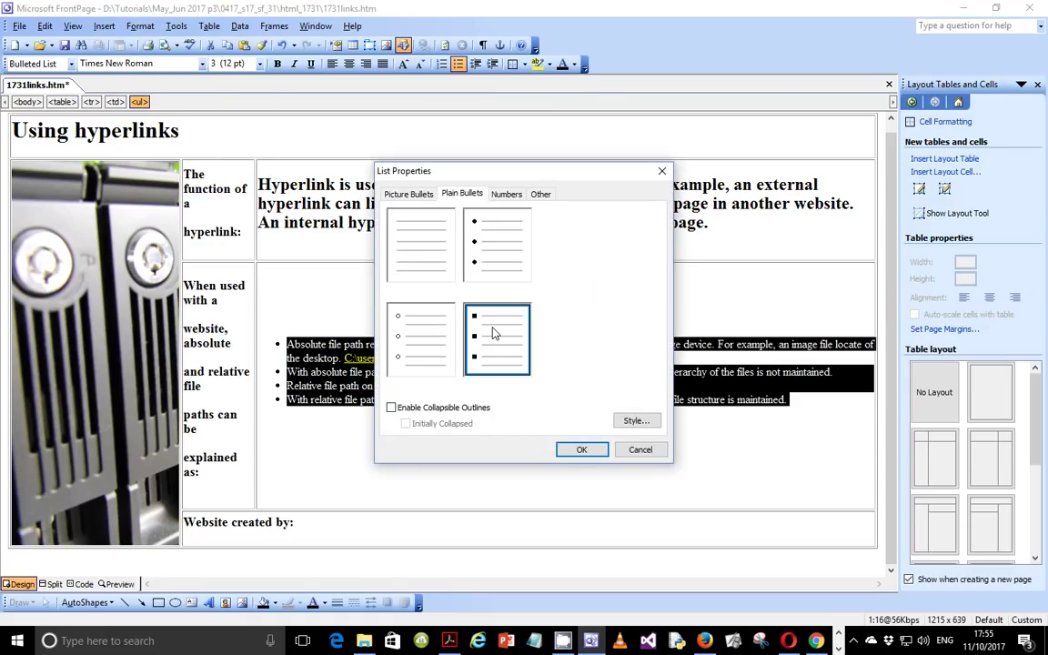
{"action": "left_click", "coordinate": [580, 449]}
{"action": "left_click", "coordinate": [432, 451]}
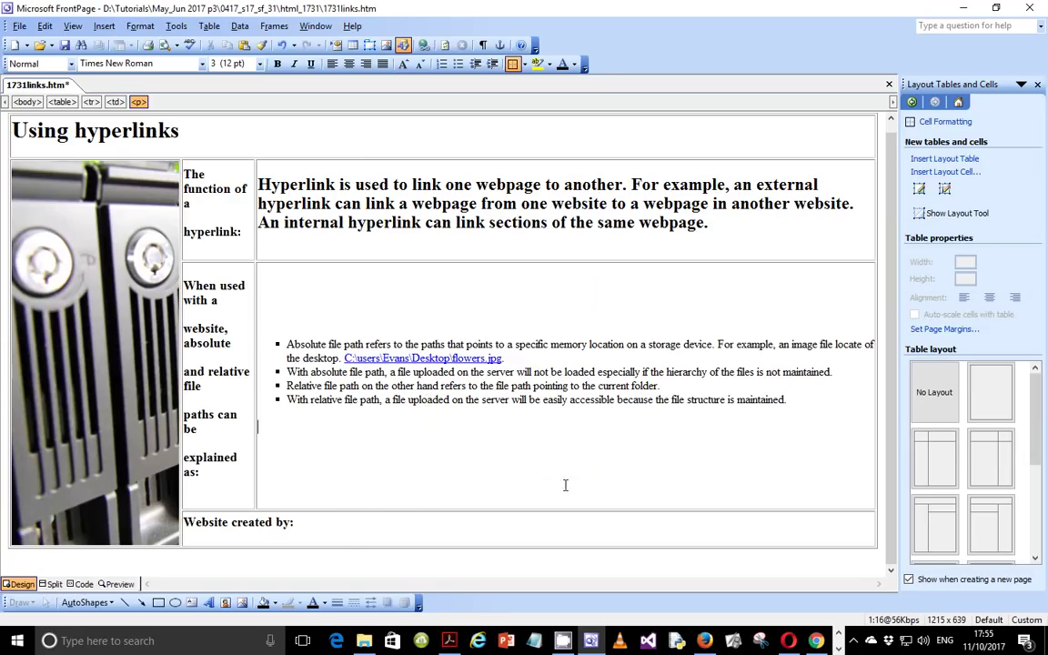
Step: Highlight the exam's name, Centre number and candidate number placeholder, then return to FrontPage
{"action": "left_click", "coordinate": [450, 641]}
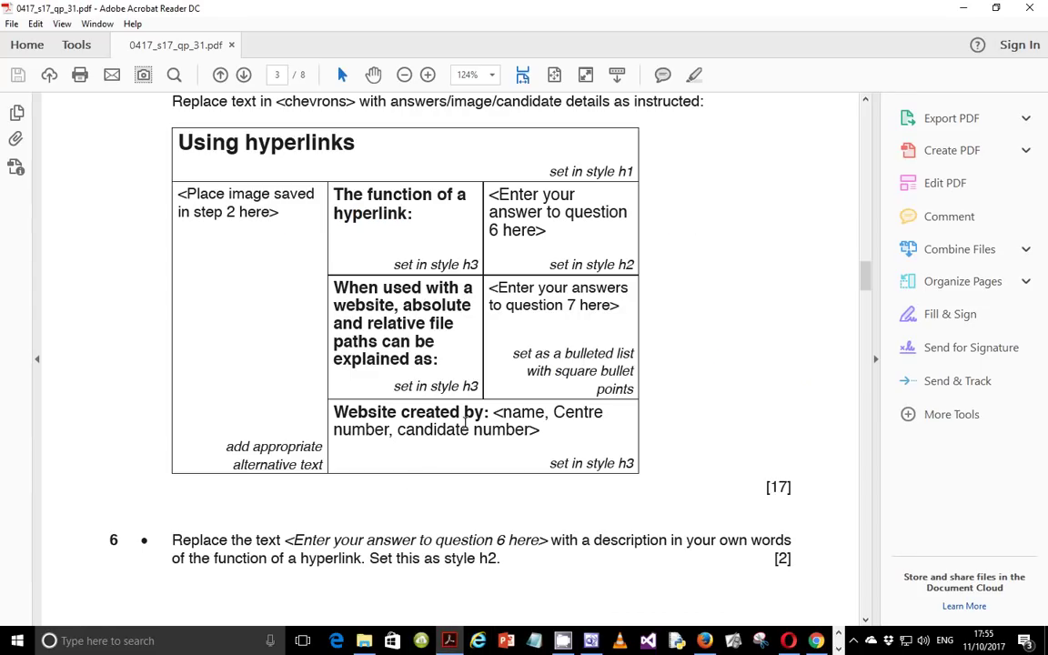
{"action": "left_click_drag", "start_coordinate": [495, 411], "coordinate": [547, 438]}
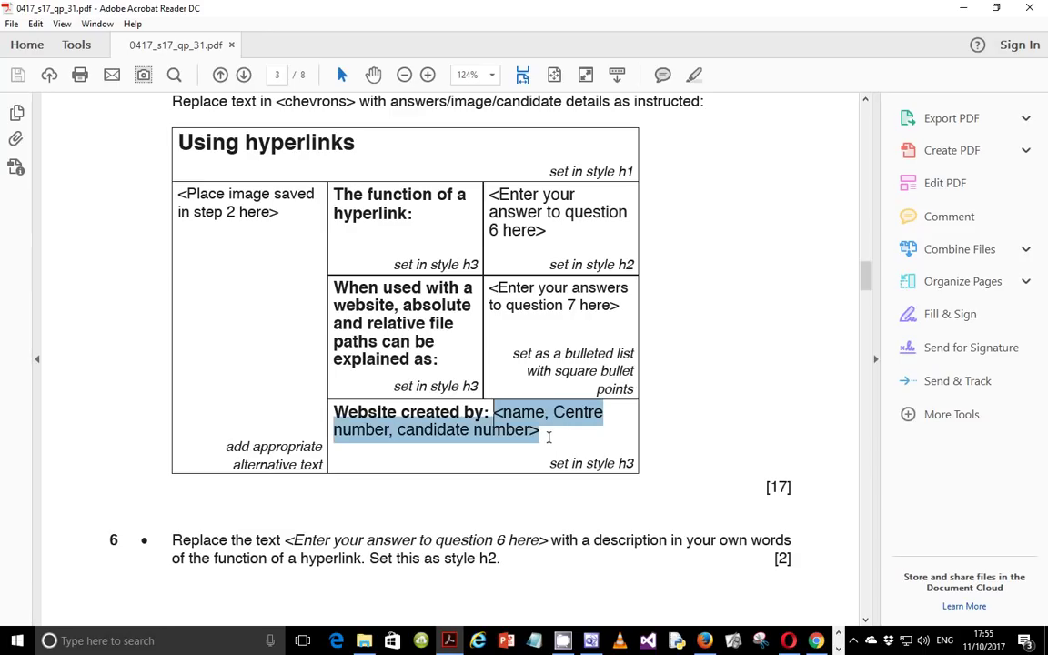
{"action": "left_click", "coordinate": [591, 640]}
Step: Enter the candidate's name, Centre number and candidate number after 'Website created by:'
{"action": "left_click", "coordinate": [335, 524]}
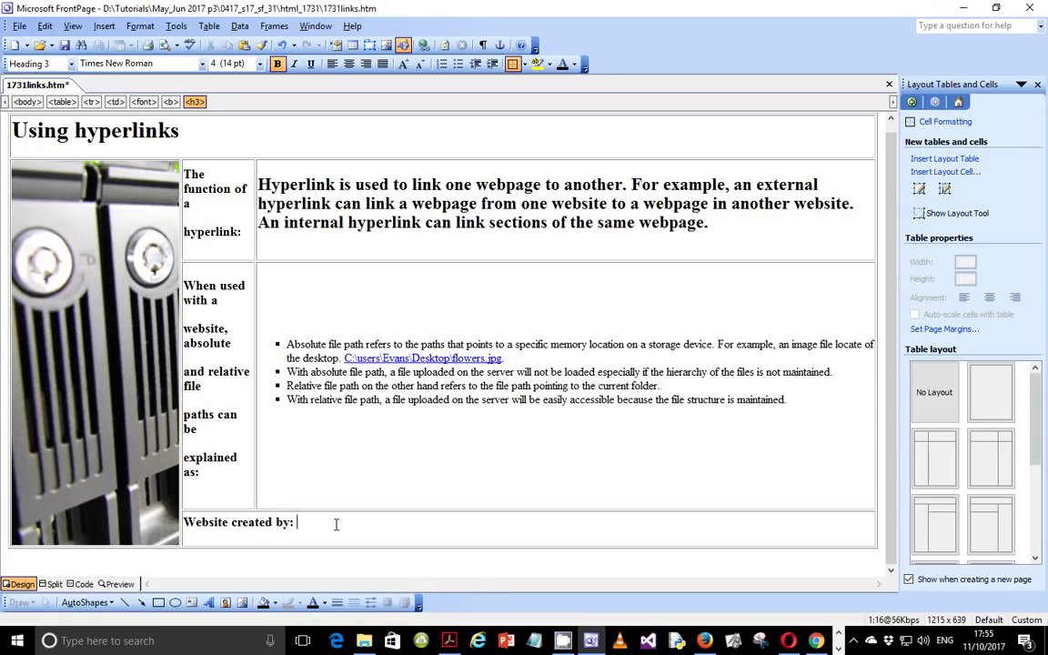
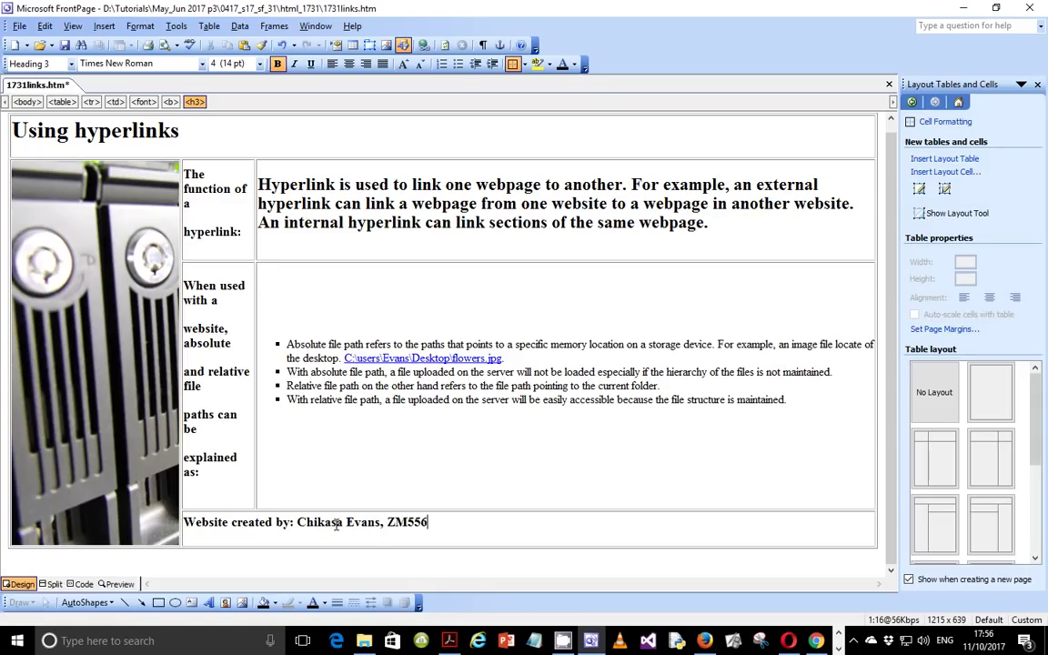
{"action": "left_click", "coordinate": [564, 453]}
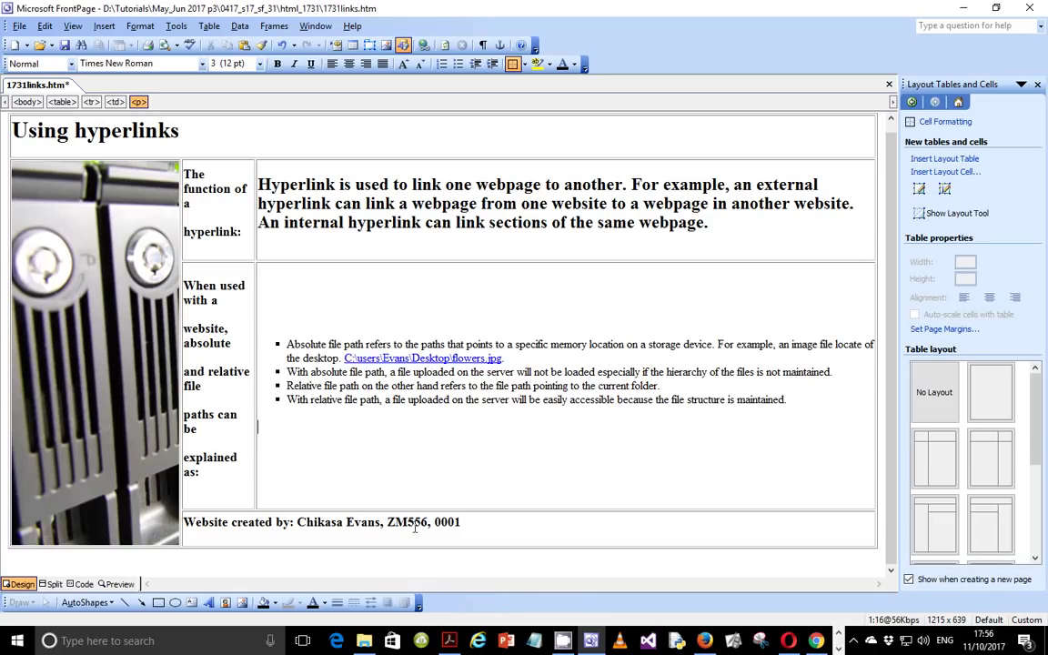
Step: Review the layout table's text in the exam paper PDF
{"action": "left_click", "coordinate": [449, 641]}
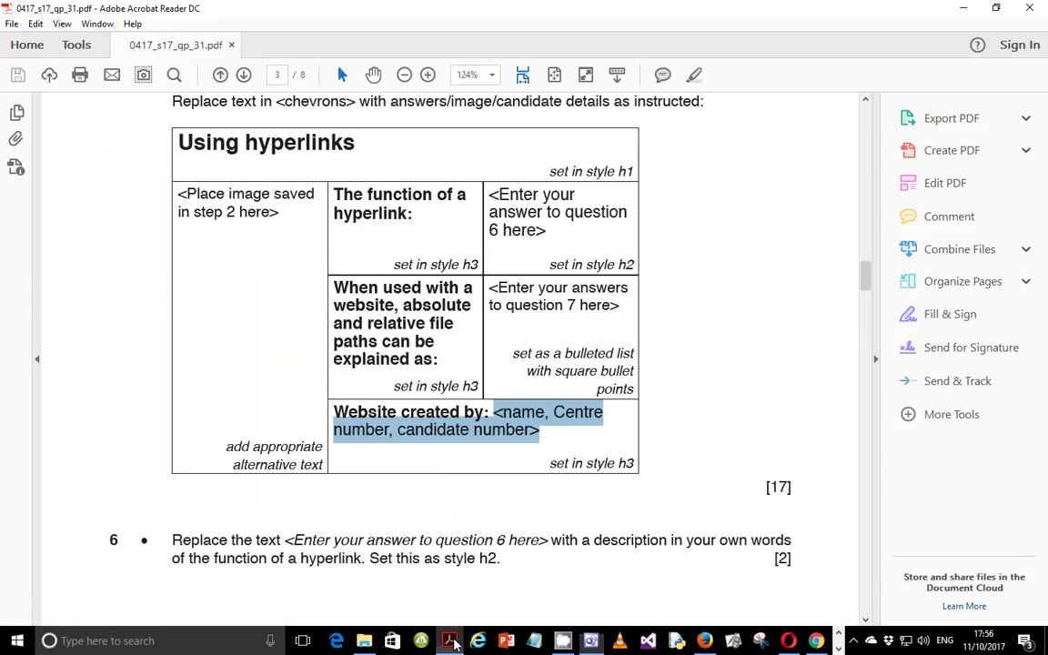
{"action": "scroll", "coordinate": [445, 469], "scroll_direction": "up", "scroll_amount": 2}
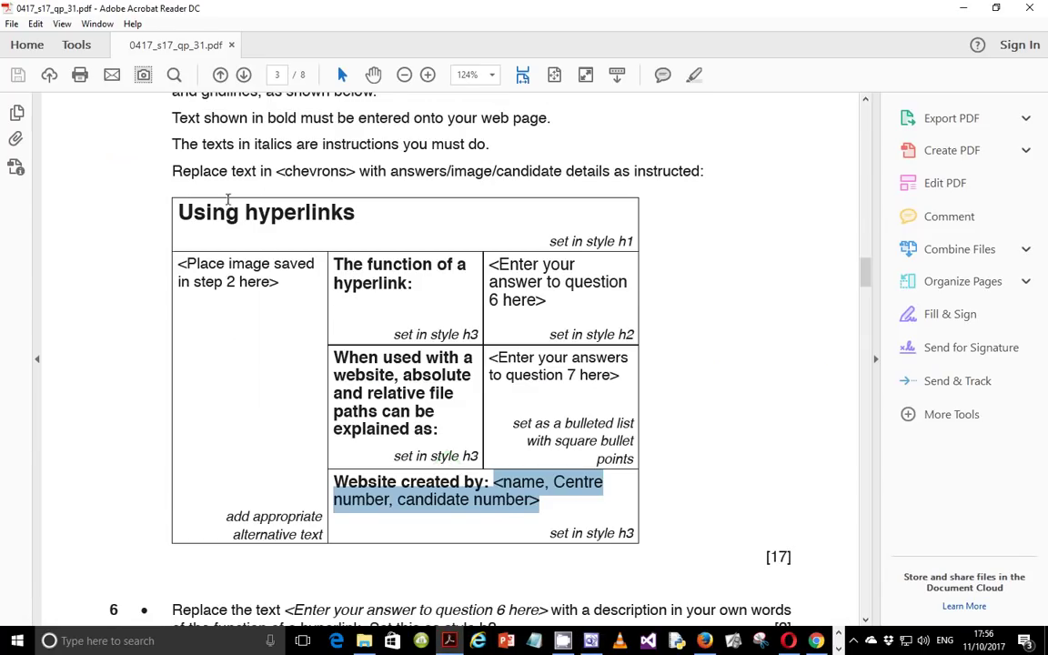
{"action": "left_click", "coordinate": [179, 209]}
{"action": "left_click_drag", "start_coordinate": [181, 208], "coordinate": [630, 507]}
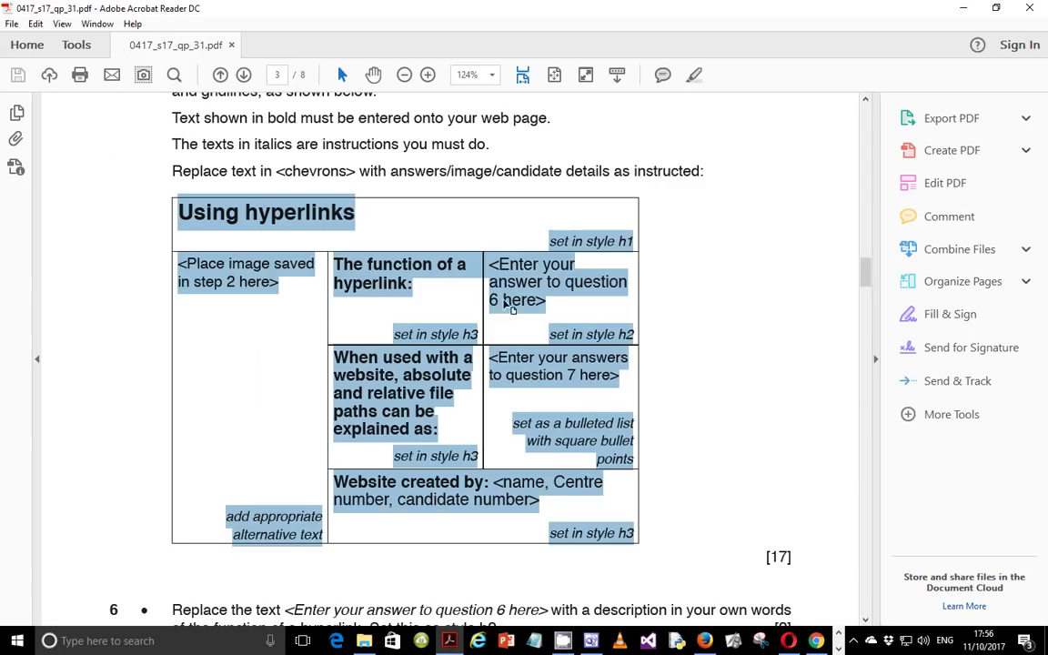
{"action": "scroll", "coordinate": [484, 357], "scroll_direction": "down", "scroll_amount": 2}
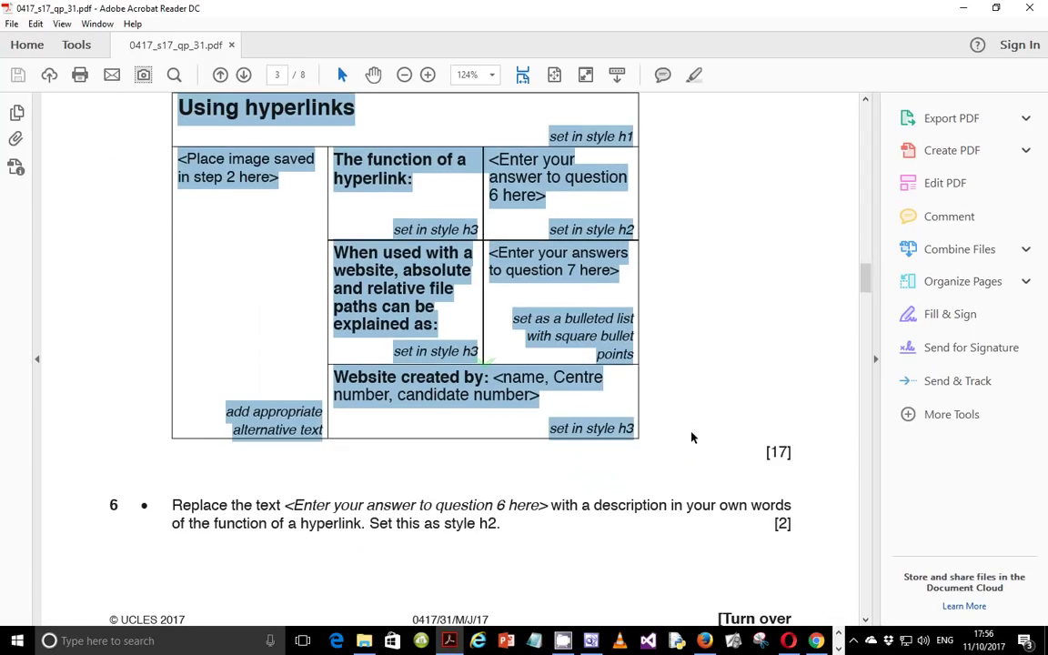
{"action": "left_click", "coordinate": [677, 414]}
Step: Read questions 7 and 8, including attaching tab1731.css, then return to FrontPage
{"action": "left_click_drag", "start_coordinate": [791, 458], "coordinate": [762, 451]}
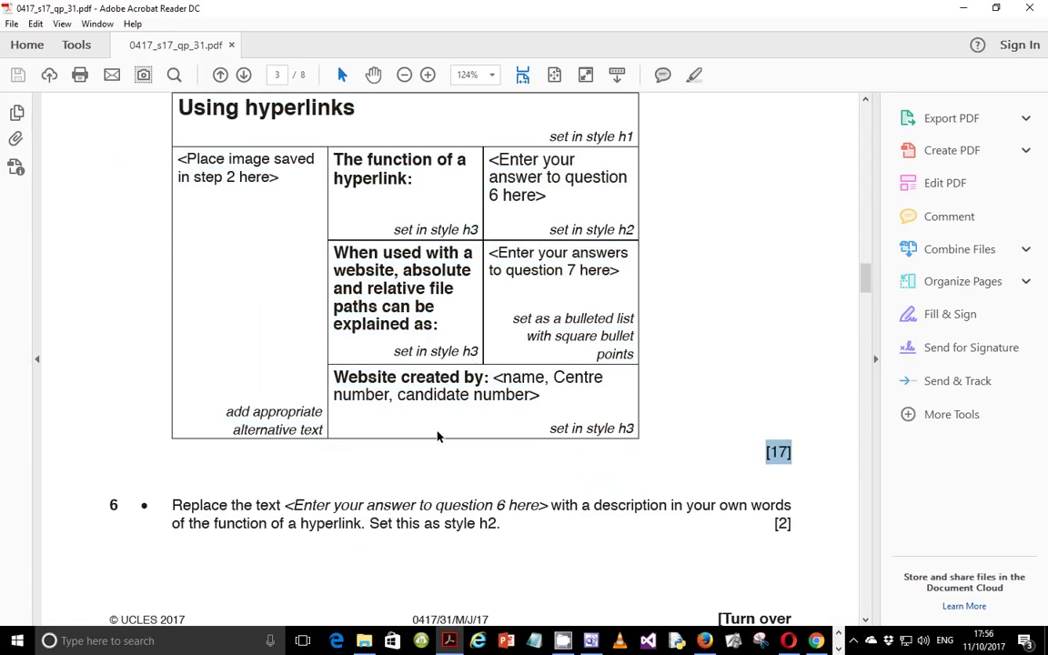
{"action": "scroll", "coordinate": [398, 433], "scroll_direction": "down", "scroll_amount": 4}
{"action": "left_click_drag", "start_coordinate": [169, 296], "coordinate": [496, 314]}
{"action": "scroll", "coordinate": [484, 325], "scroll_direction": "down", "scroll_amount": 4}
{"action": "left_click_drag", "start_coordinate": [170, 356], "coordinate": [789, 390]}
{"action": "left_click_drag", "start_coordinate": [173, 427], "coordinate": [555, 427]}
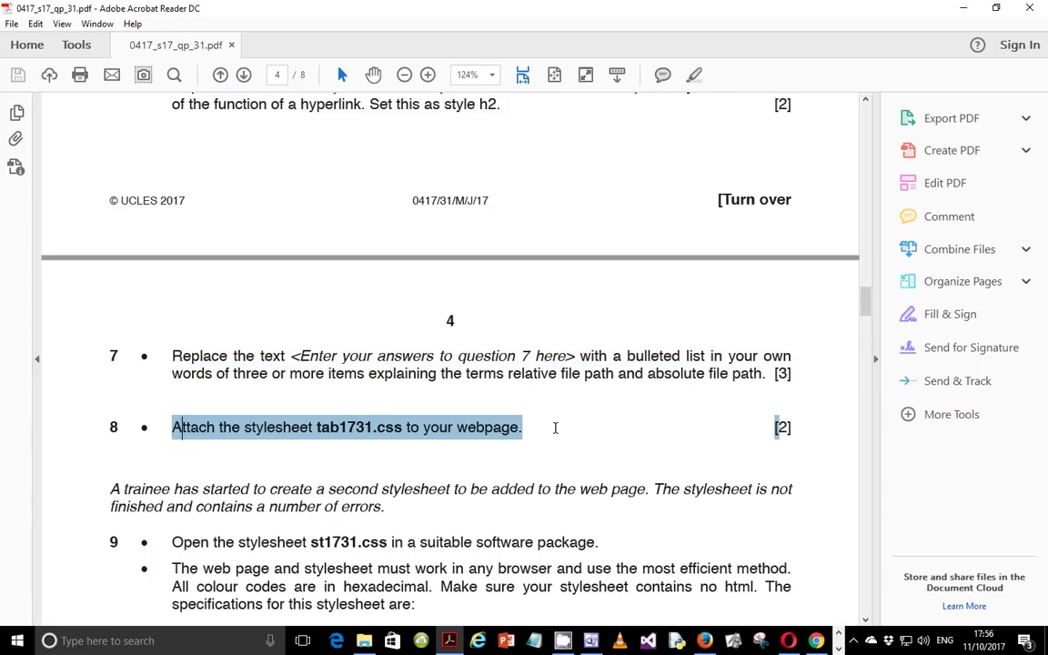
{"action": "left_click", "coordinate": [552, 434]}
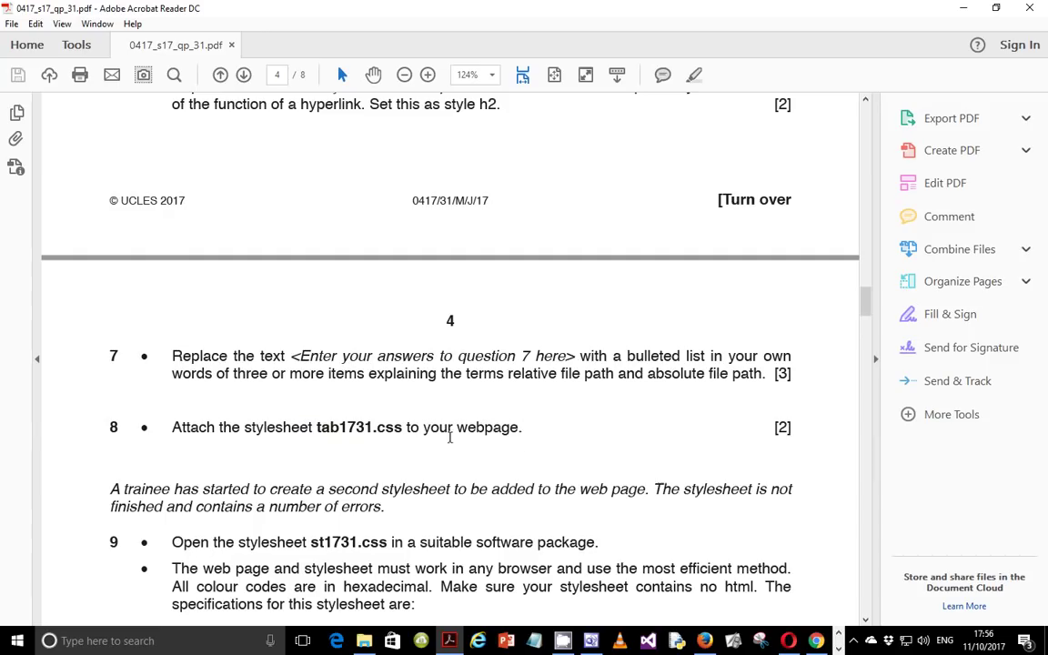
{"action": "key", "text": "alt+Tab"}
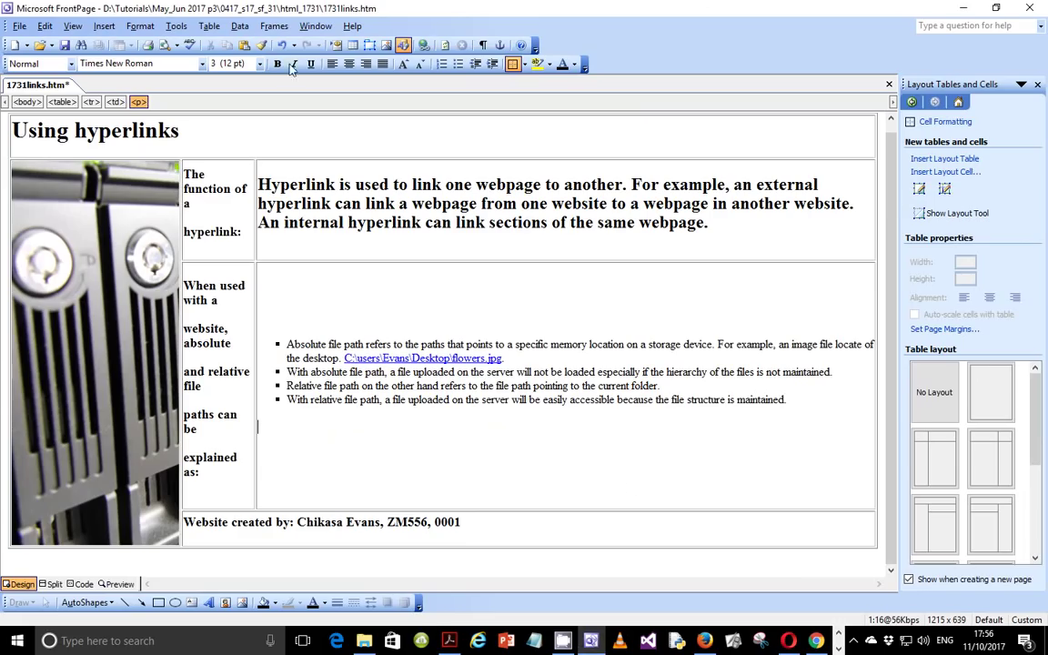
Step: Link the tab1731.css stylesheet to the links page through Style Sheet Links
{"action": "left_click", "coordinate": [140, 26]}
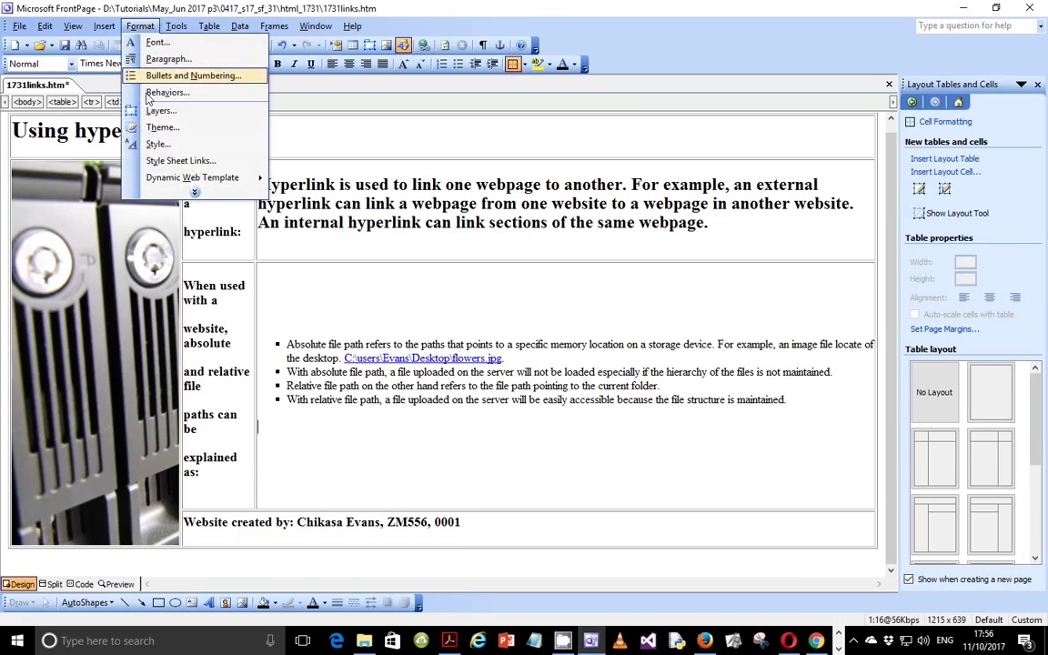
{"action": "left_click", "coordinate": [156, 160]}
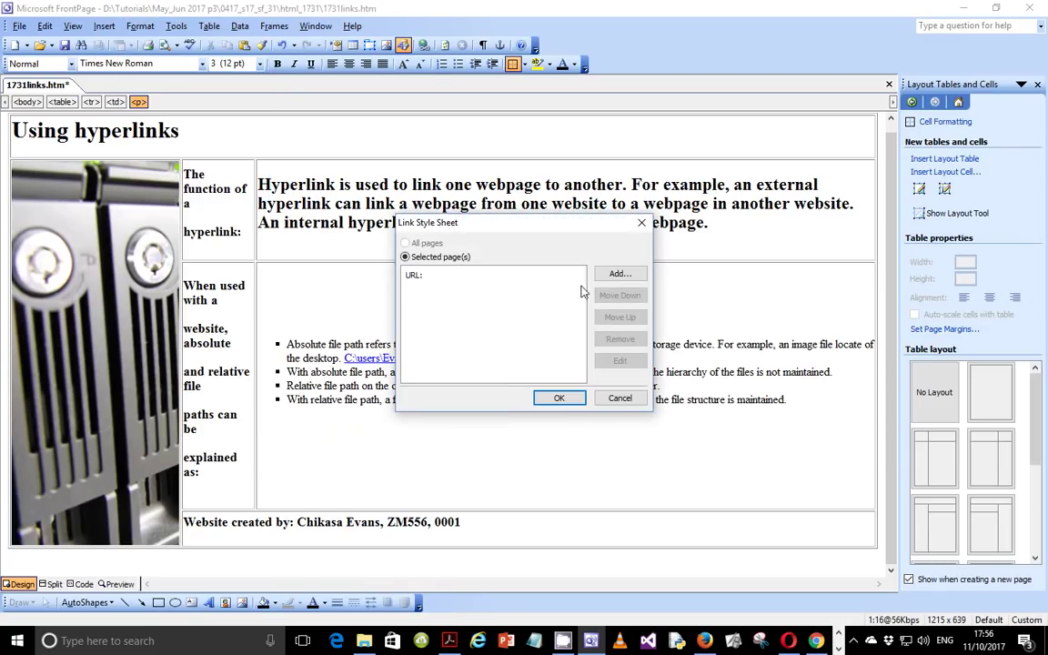
{"action": "left_click", "coordinate": [619, 273]}
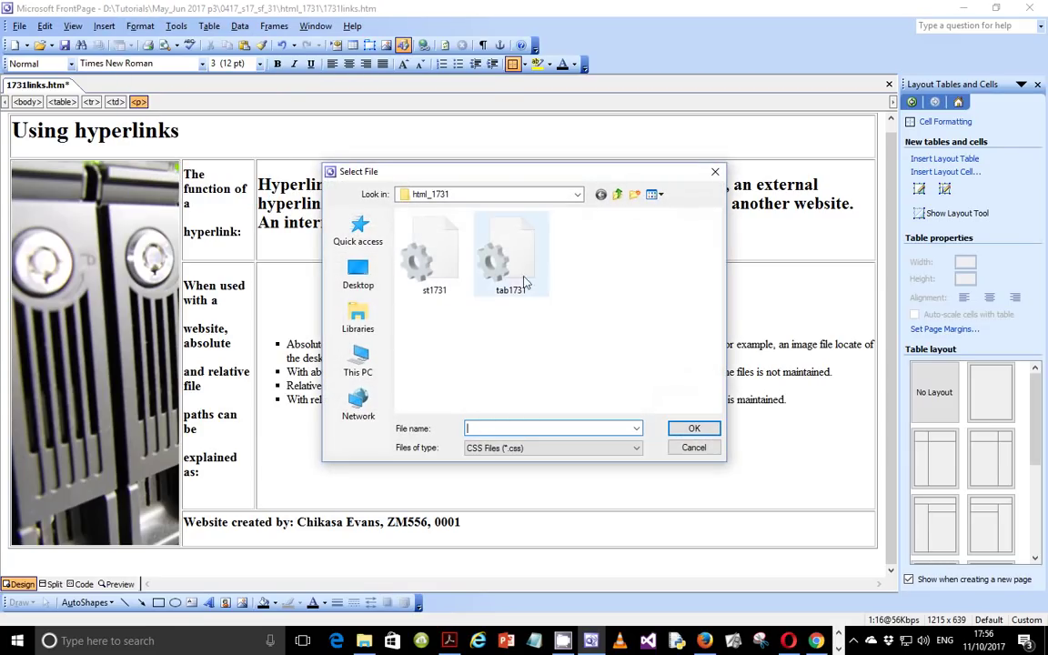
{"action": "left_click", "coordinate": [496, 250]}
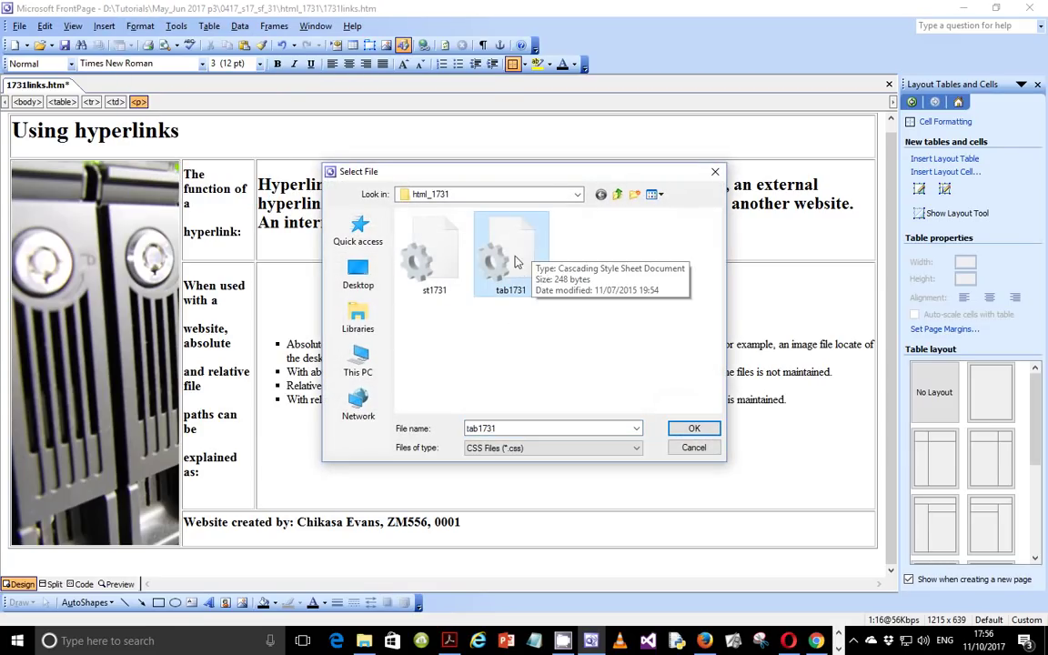
{"action": "left_click", "coordinate": [687, 431]}
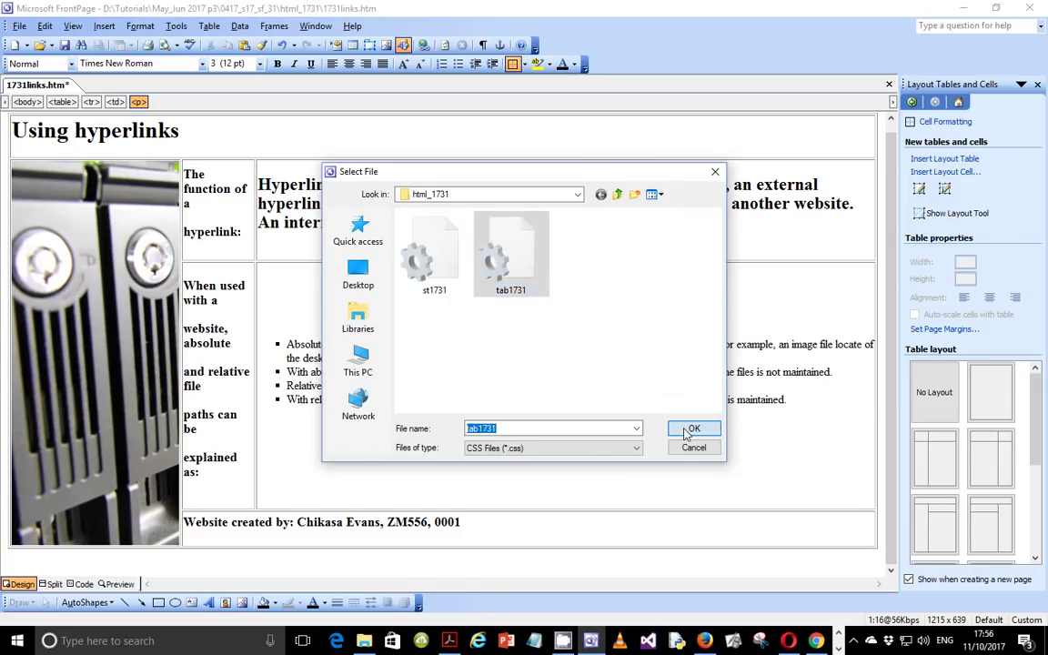
{"action": "left_click", "coordinate": [563, 398]}
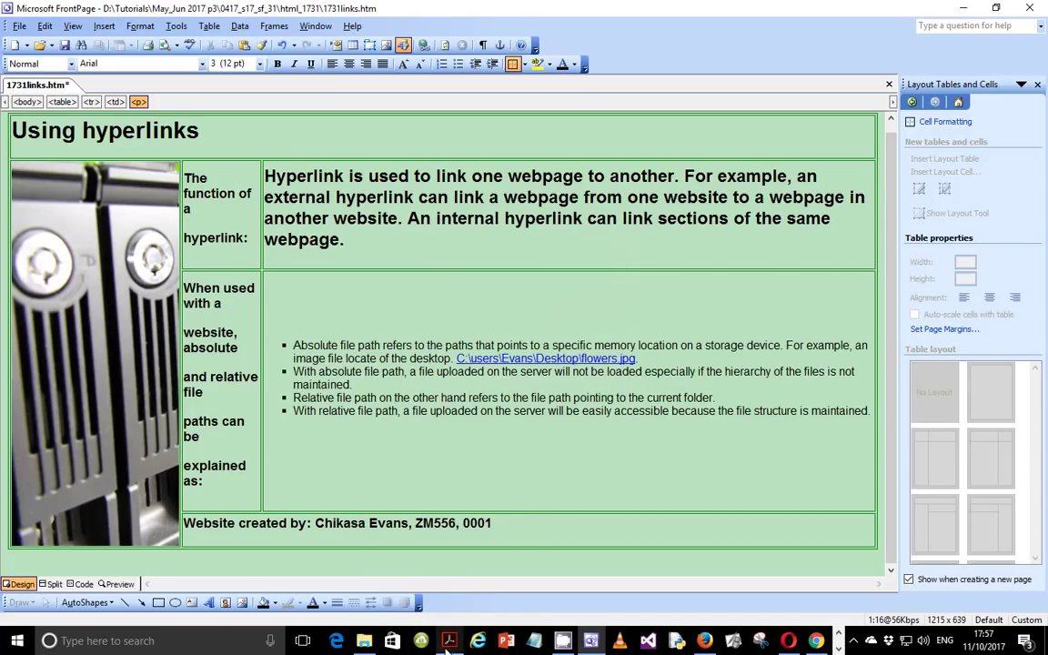
Step: Bring up the exam paper at question 9, setting st1731.css's table to 650 pixels
{"action": "mouse_move", "coordinate": [449, 642]}
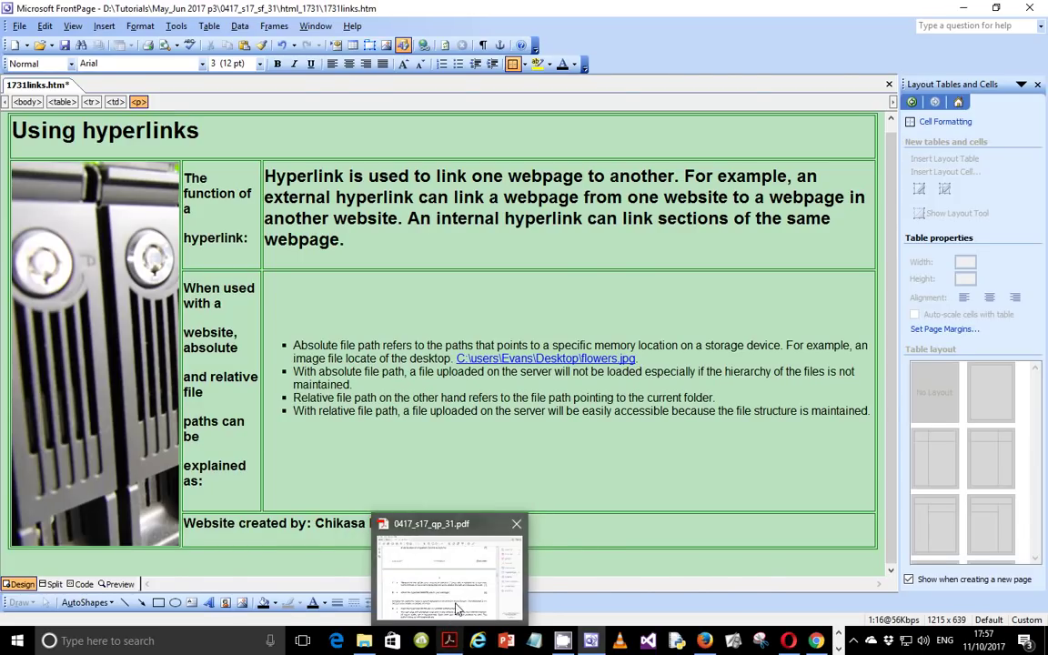
{"action": "left_click", "coordinate": [459, 600]}
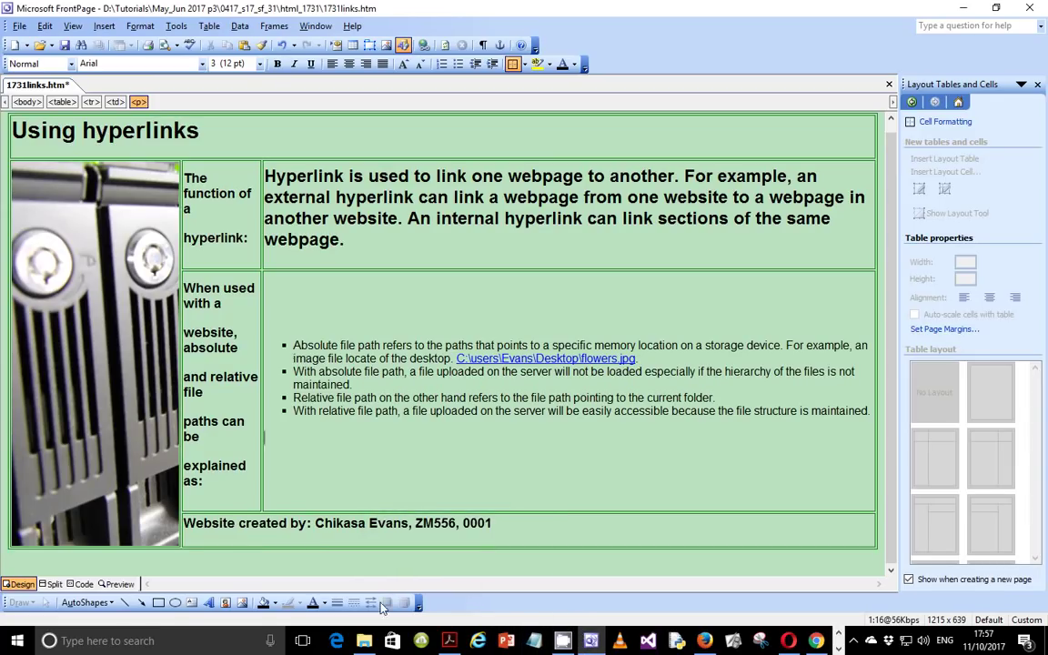
{"action": "key", "text": "alt+Tab"}
{"action": "scroll", "coordinate": [416, 482], "scroll_direction": "down", "scroll_amount": 1}
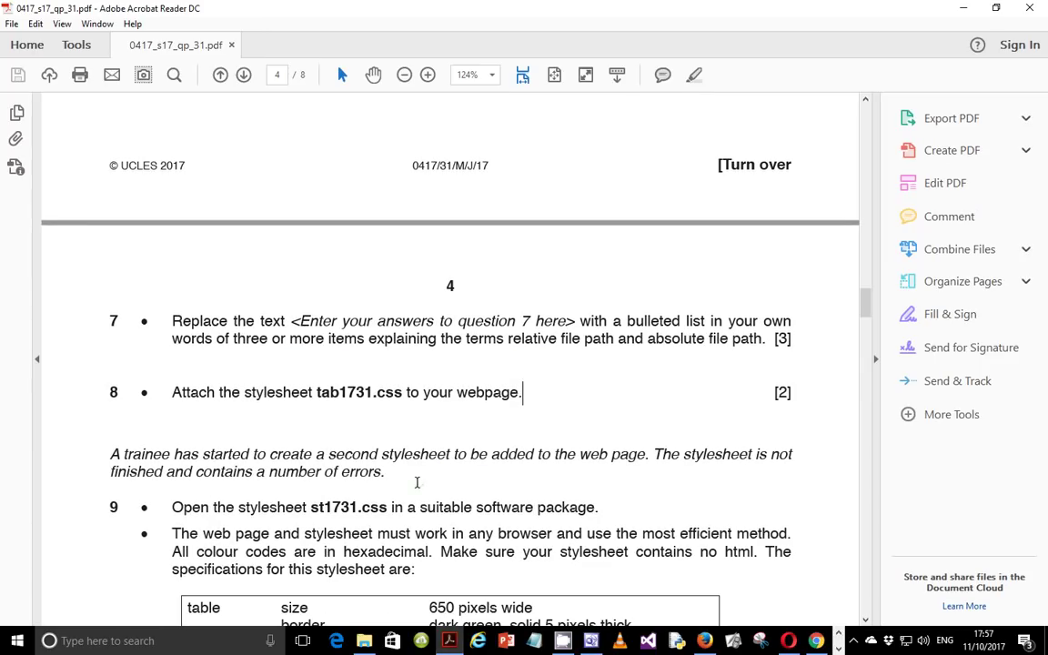
{"action": "scroll", "coordinate": [419, 482], "scroll_direction": "up", "scroll_amount": 3}
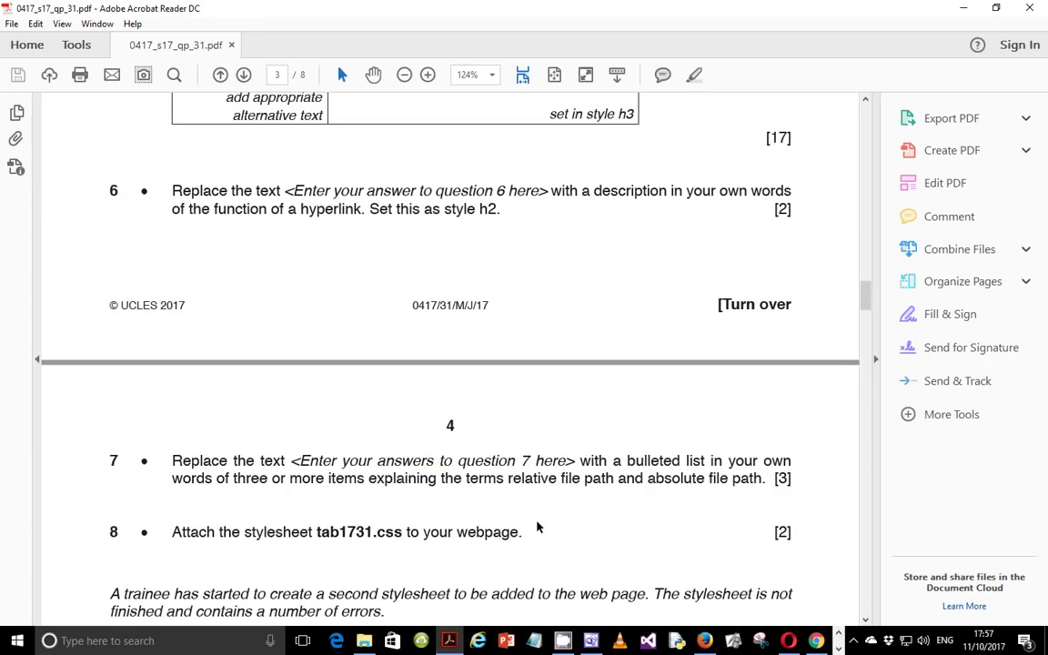
{"action": "scroll", "coordinate": [512, 507], "scroll_direction": "up", "scroll_amount": 4}
{"action": "scroll", "coordinate": [511, 508], "scroll_direction": "down", "scroll_amount": 5}
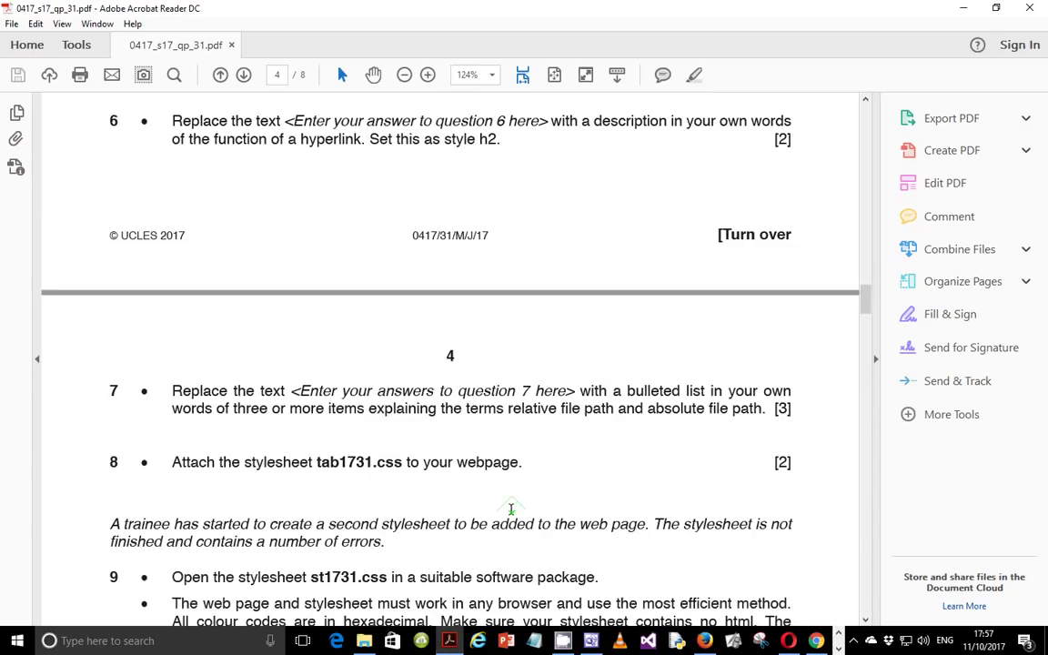
{"action": "scroll", "coordinate": [511, 509], "scroll_direction": "up", "scroll_amount": 5}
{"action": "scroll", "coordinate": [511, 509], "scroll_direction": "down", "scroll_amount": 8}
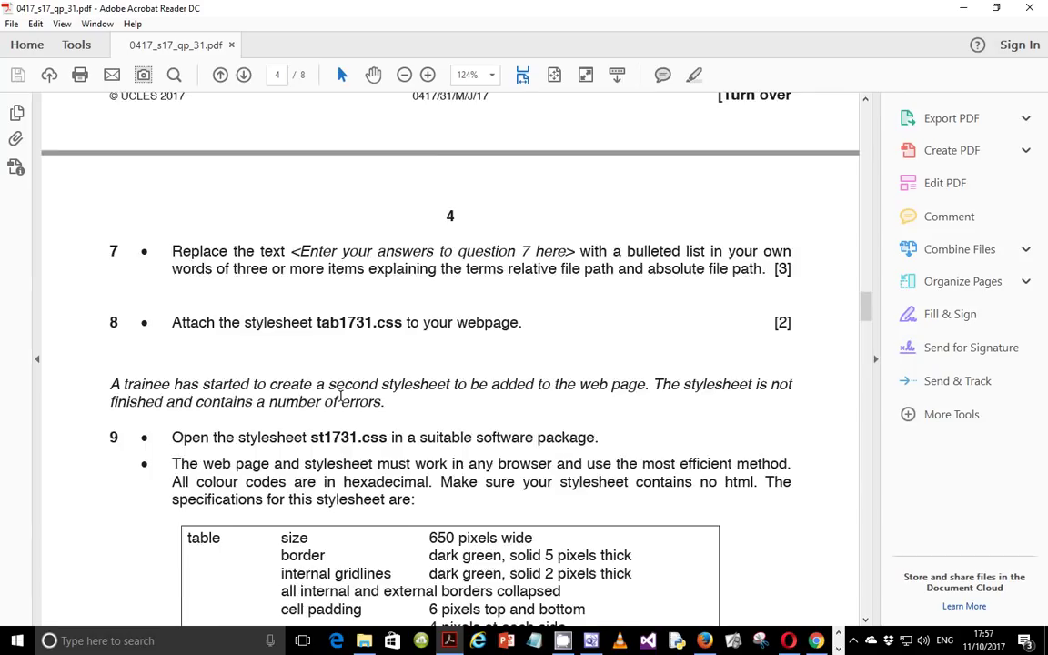
{"action": "scroll", "coordinate": [341, 397], "scroll_direction": "up", "scroll_amount": 10}
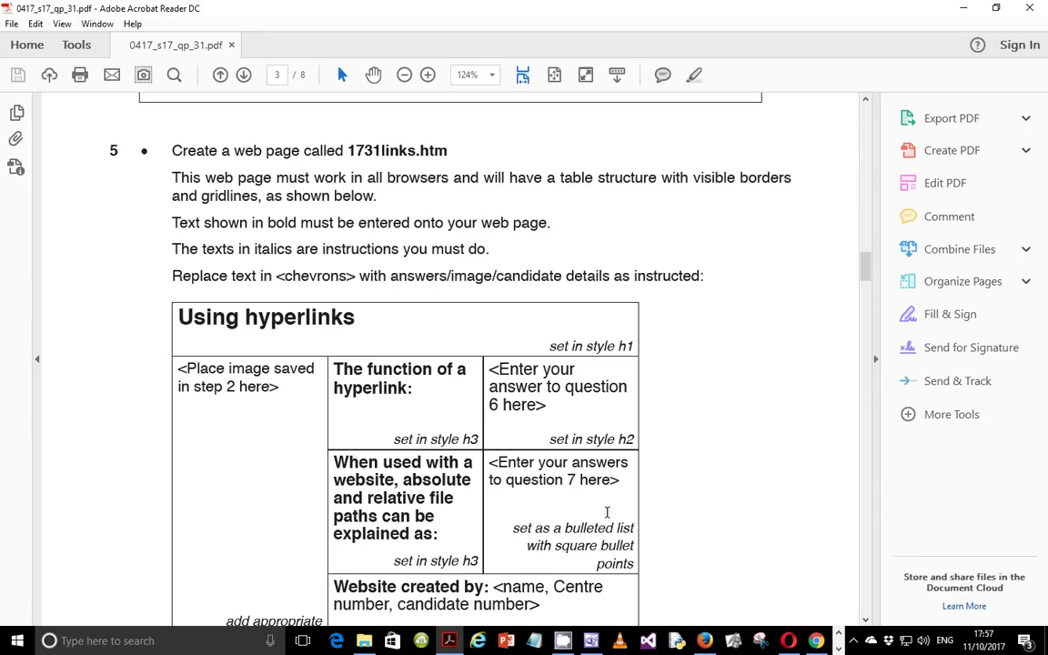
{"action": "left_click", "coordinate": [857, 646]}
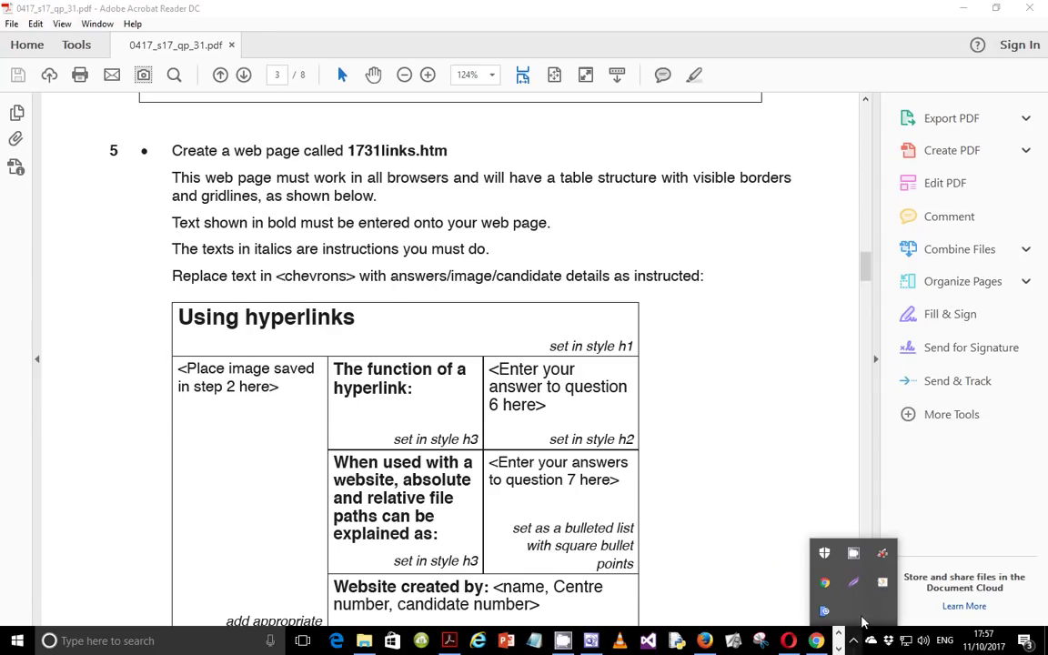
{"action": "left_click", "coordinate": [853, 552]}
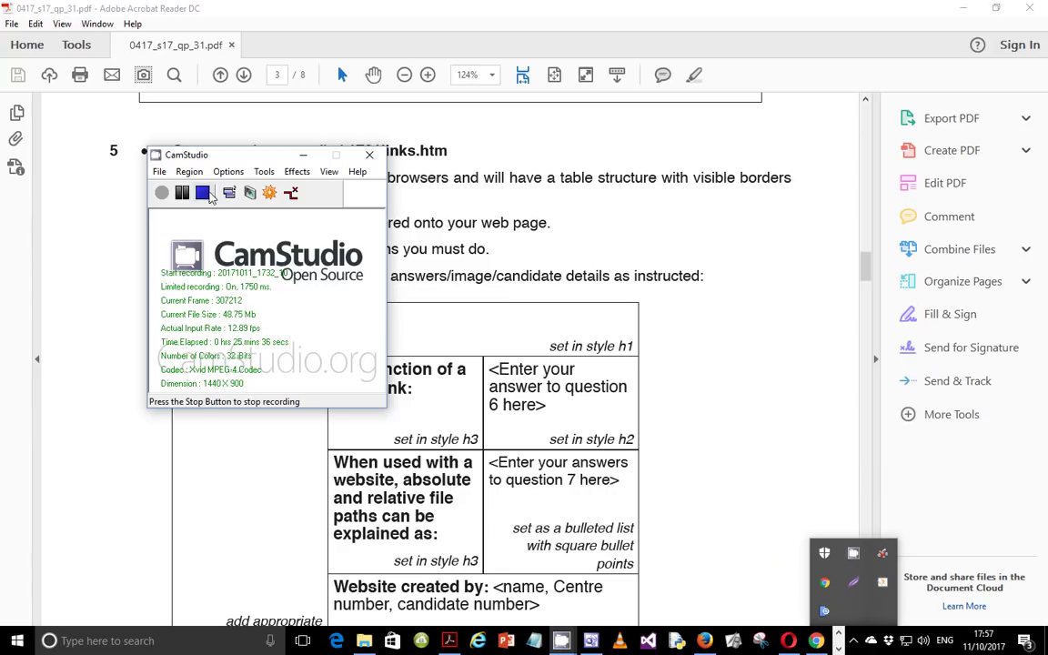